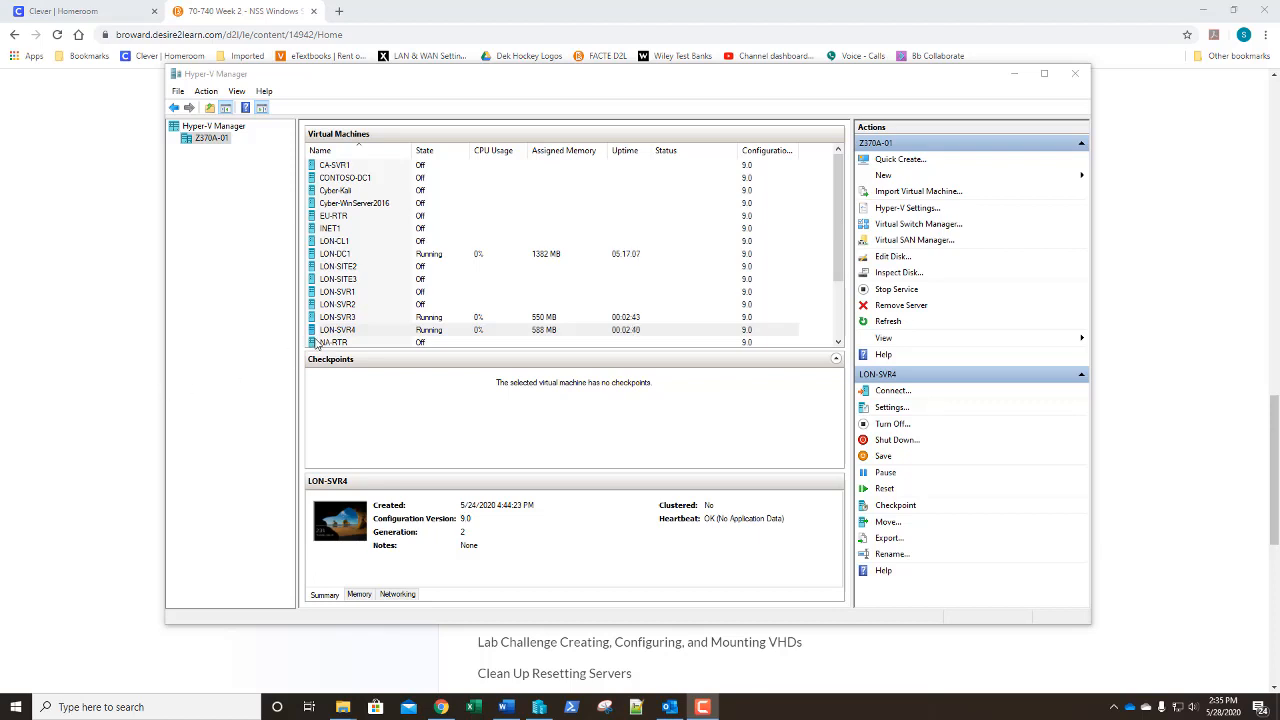
Open a Virtual Machine Connection to LON-SVR3
{"action": "left_click", "coordinate": [345, 318]}
{"action": "double_click", "coordinate": [345, 318]}
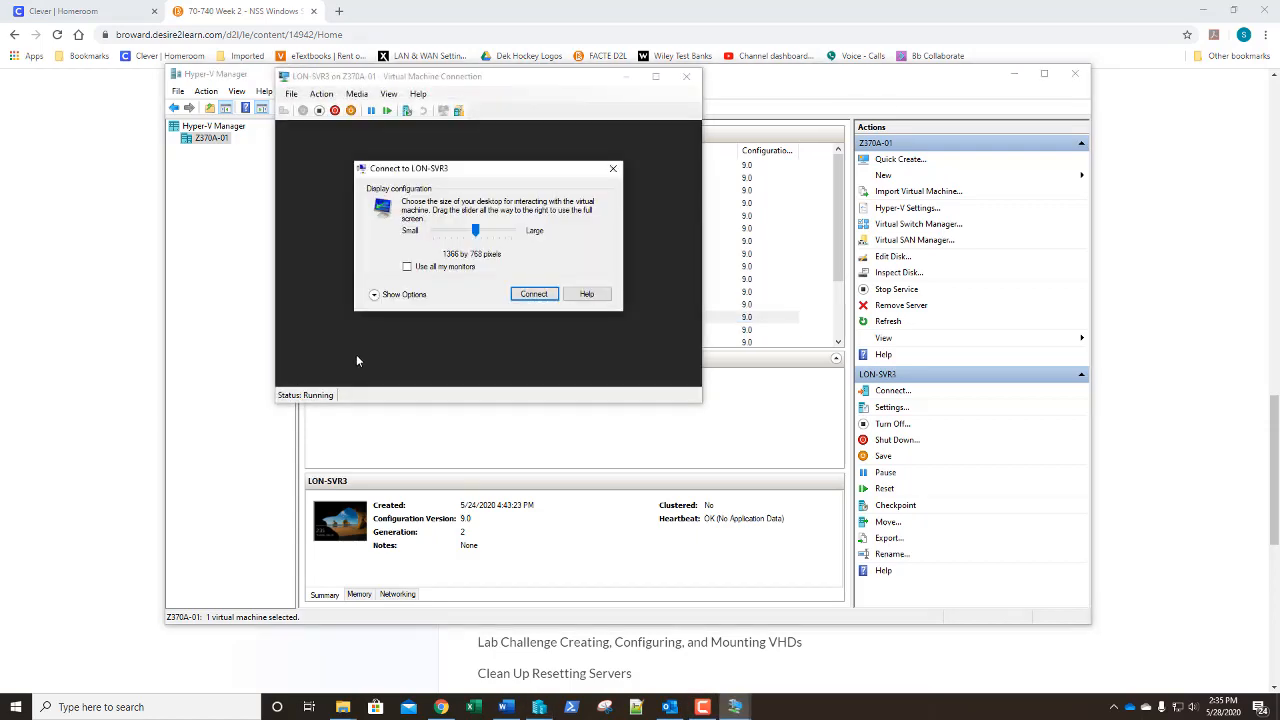
{"action": "left_click", "coordinate": [531, 295]}
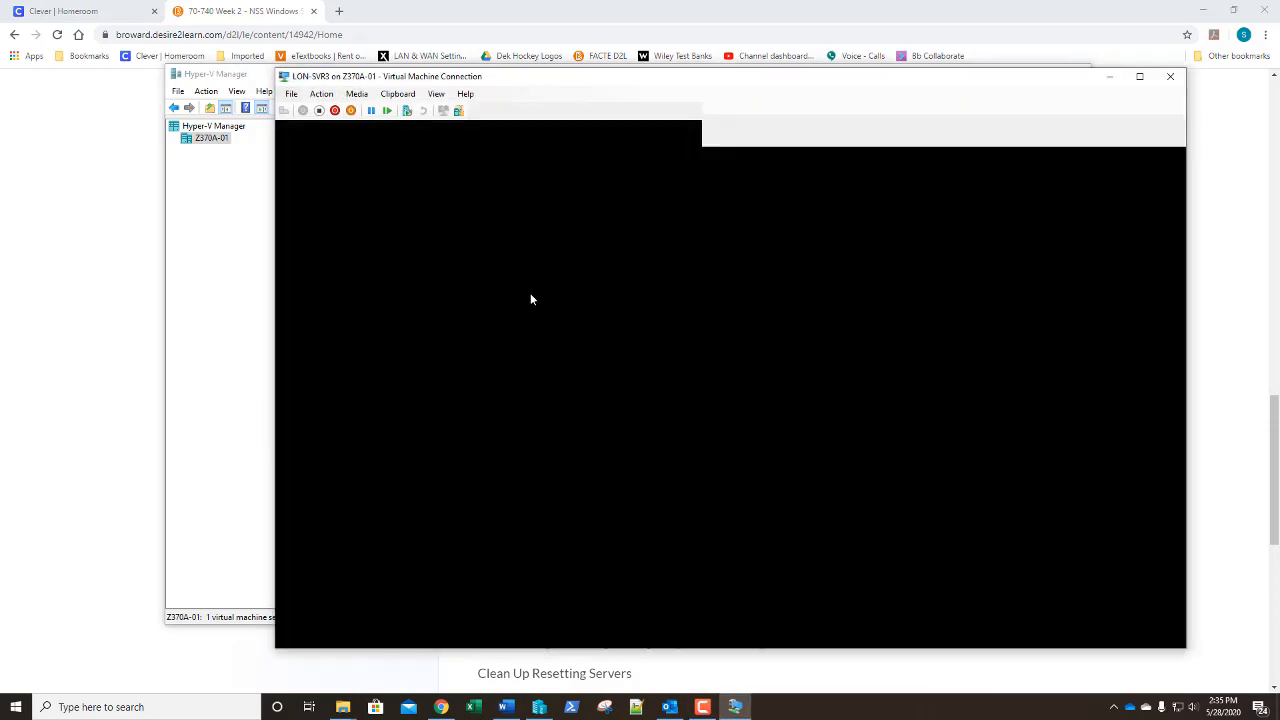
{"action": "left_click_drag", "start_coordinate": [903, 80], "coordinate": [966, 54]}
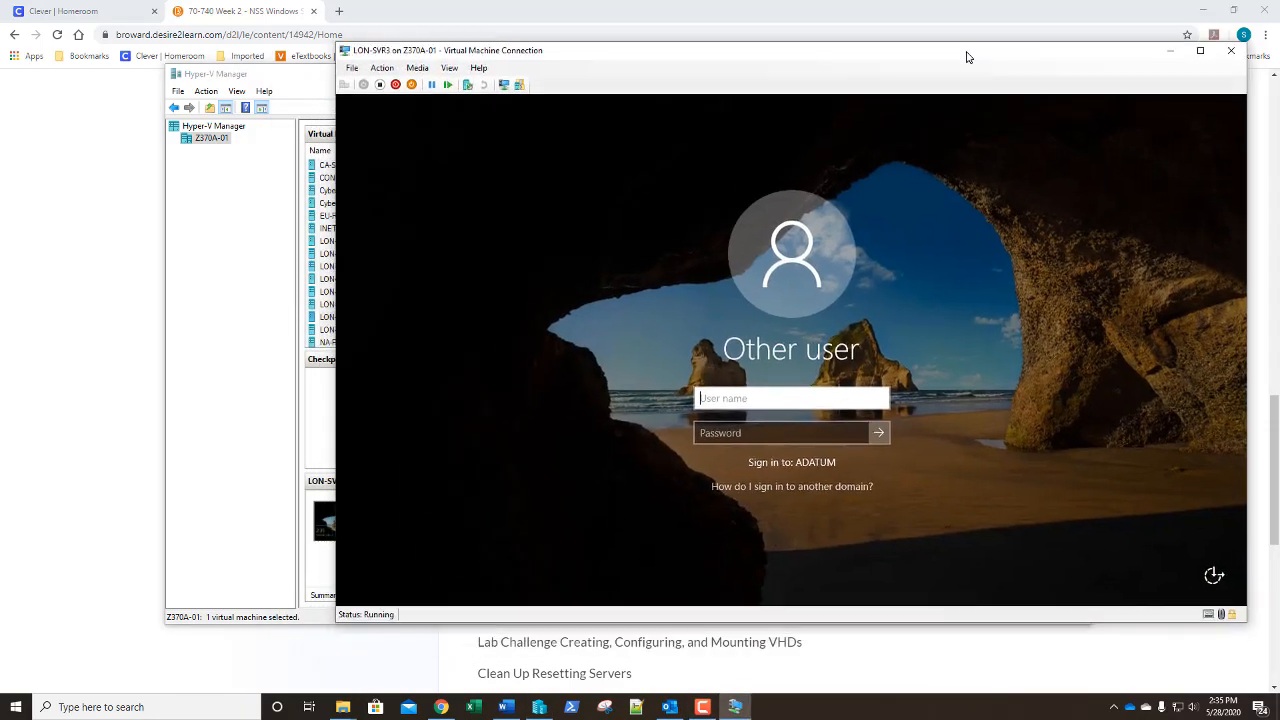
Sign in as adatum\administrator with the account password
{"action": "type", "text": "adatum"}
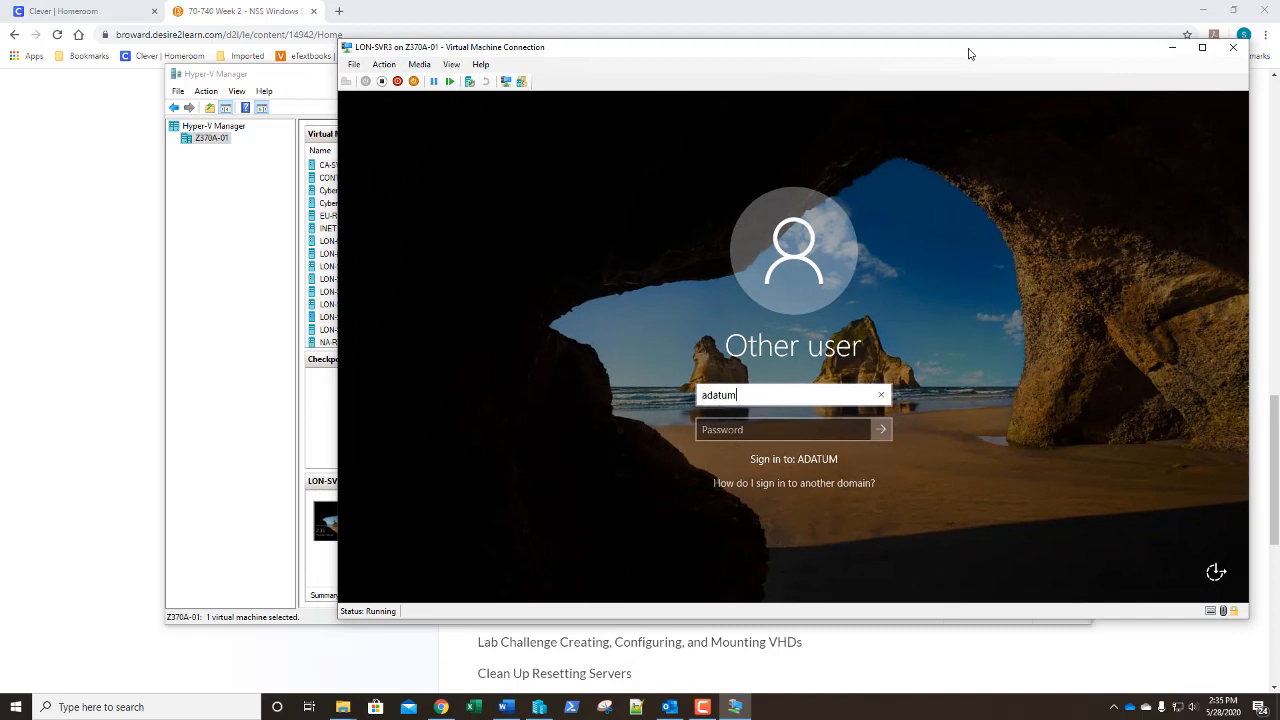
{"action": "type", "text": "\\administrator"}
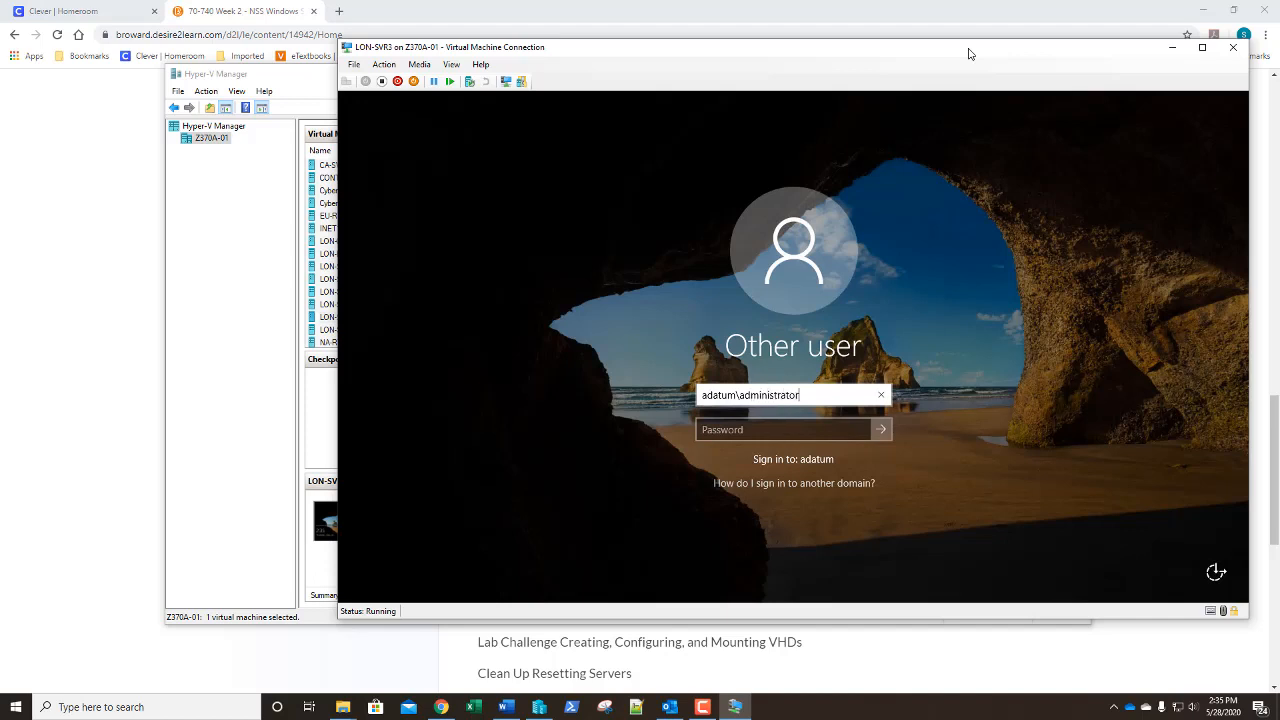
{"action": "key", "text": "Tab"}
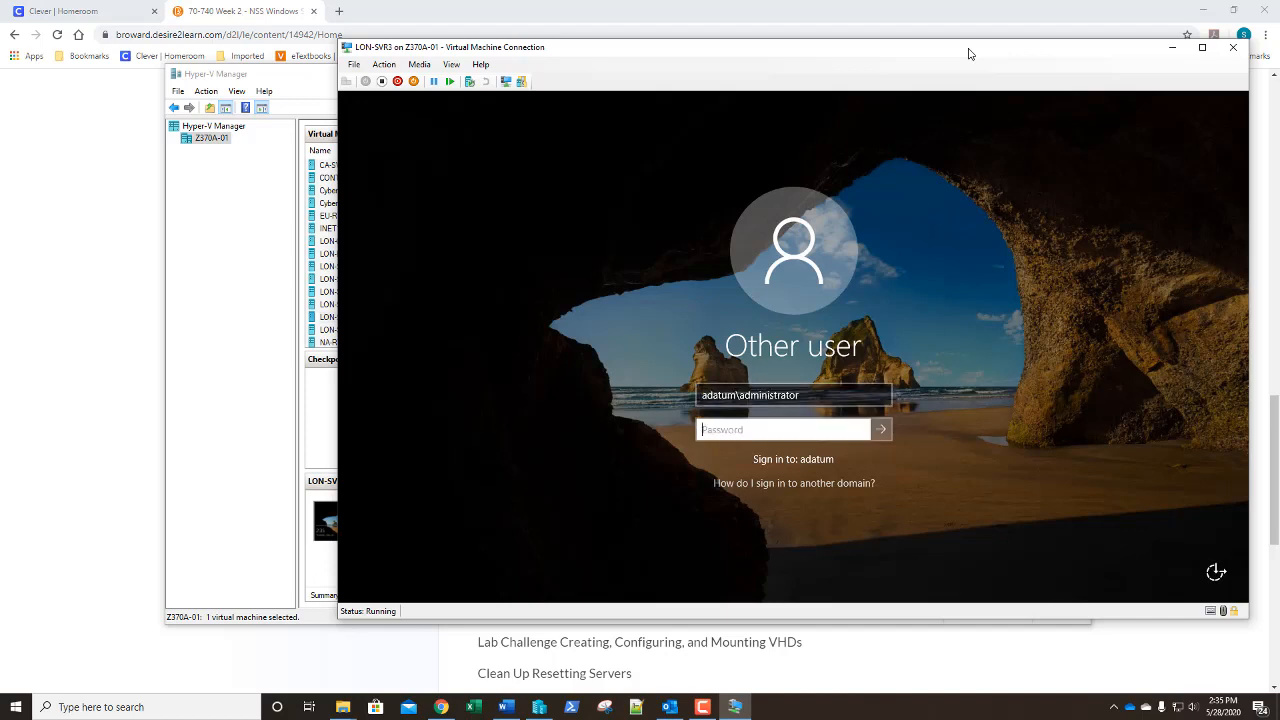
{"action": "type", "text": "Pa55w.rd"}
{"action": "key", "text": "Return"}
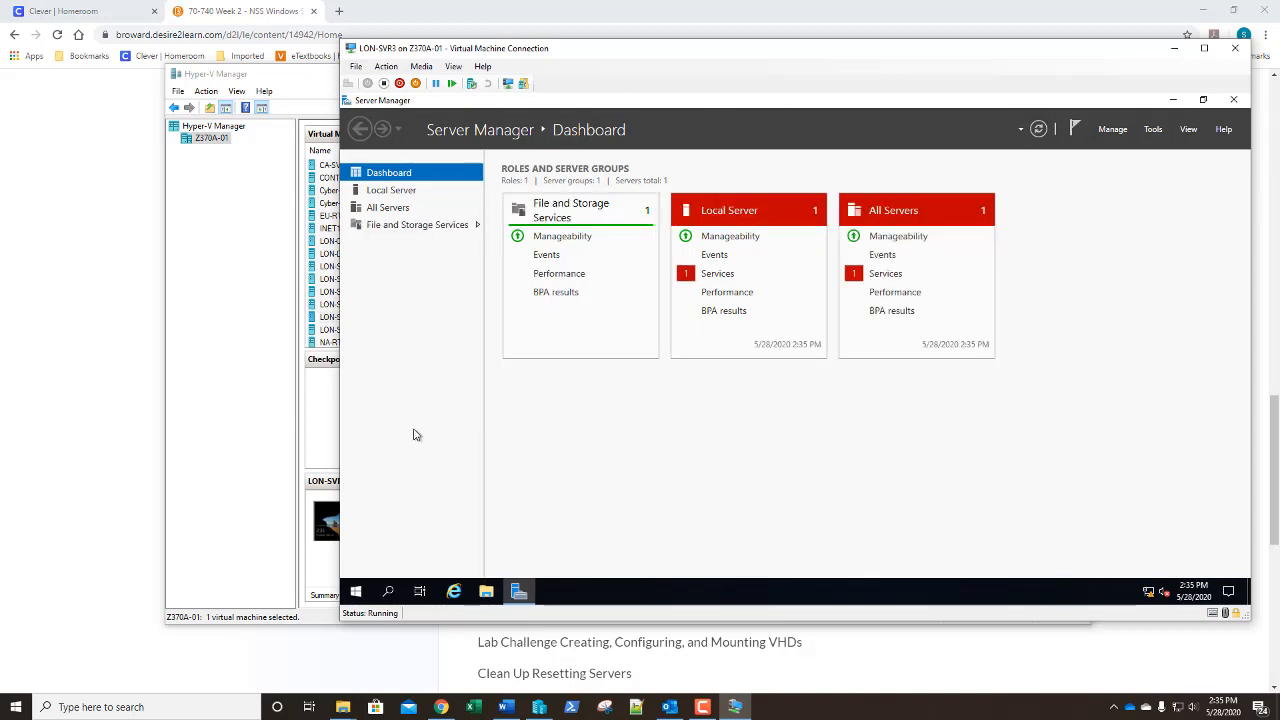
Browse File and Storage Services to Disks, then Storage Pools, showing Primordial's three 32 GB disks
{"action": "left_click", "coordinate": [416, 228]}
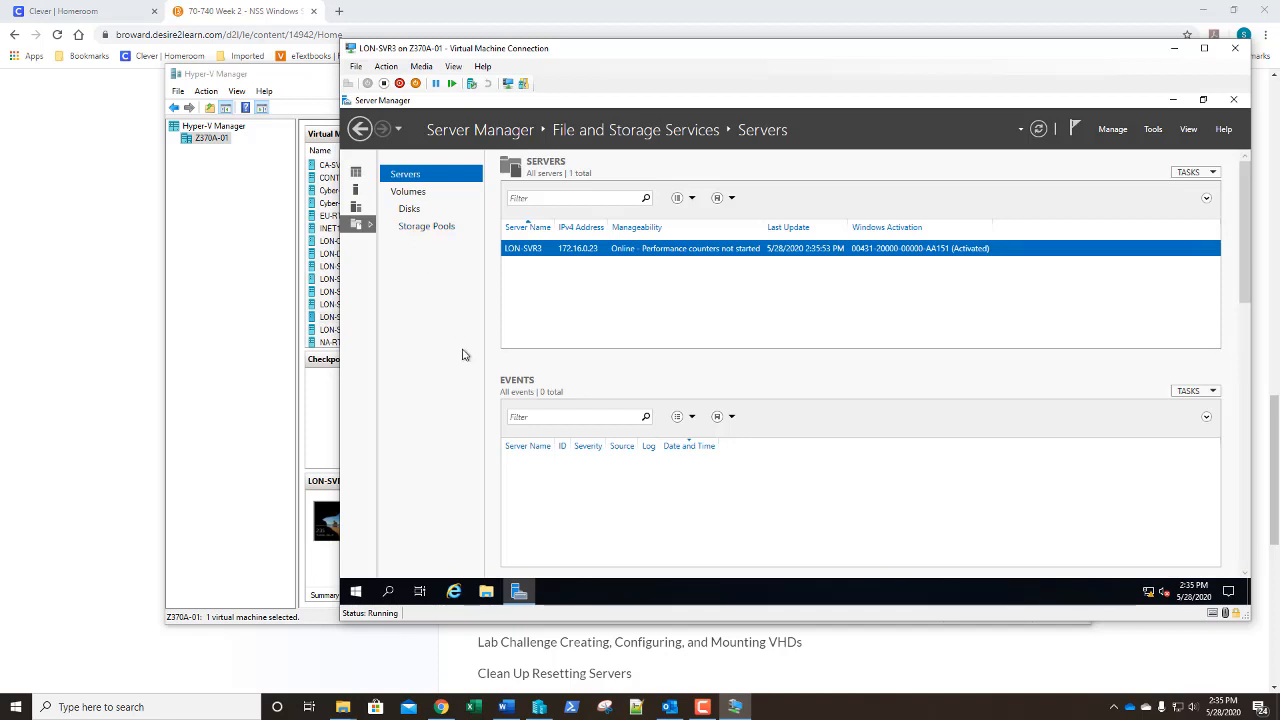
{"action": "left_click", "coordinate": [410, 210]}
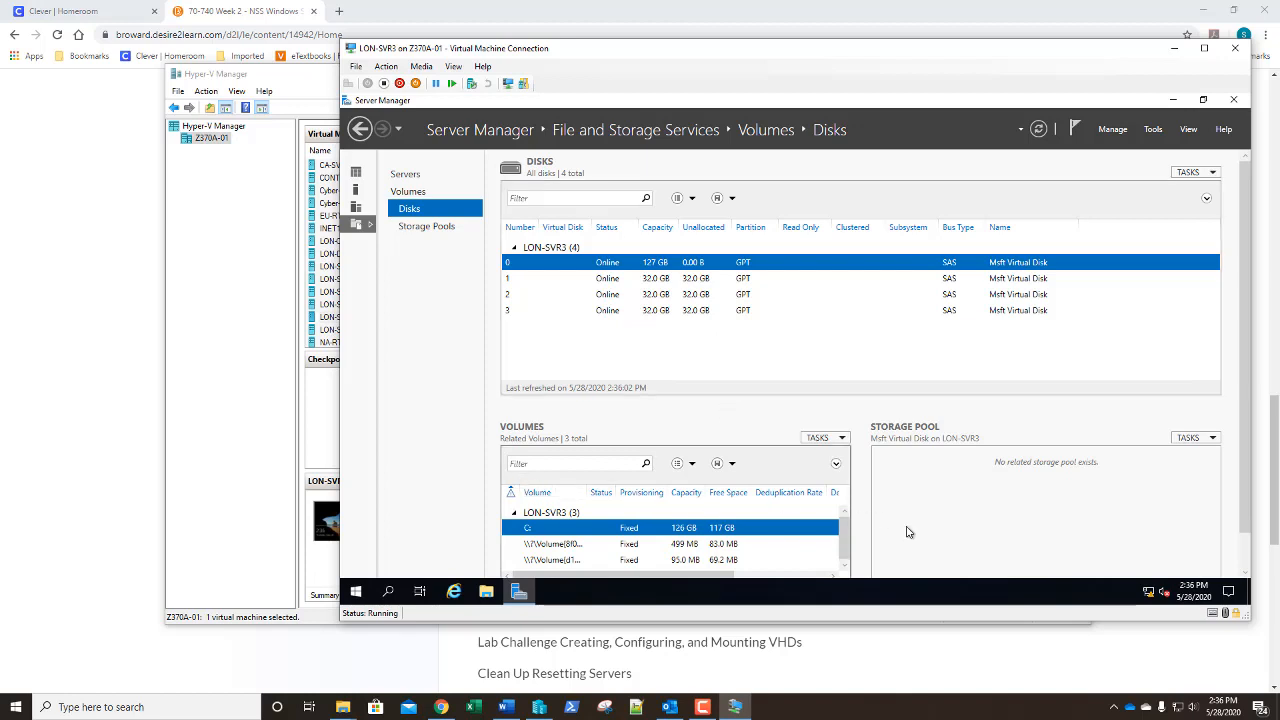
{"action": "left_click_drag", "start_coordinate": [1244, 333], "coordinate": [1251, 373]}
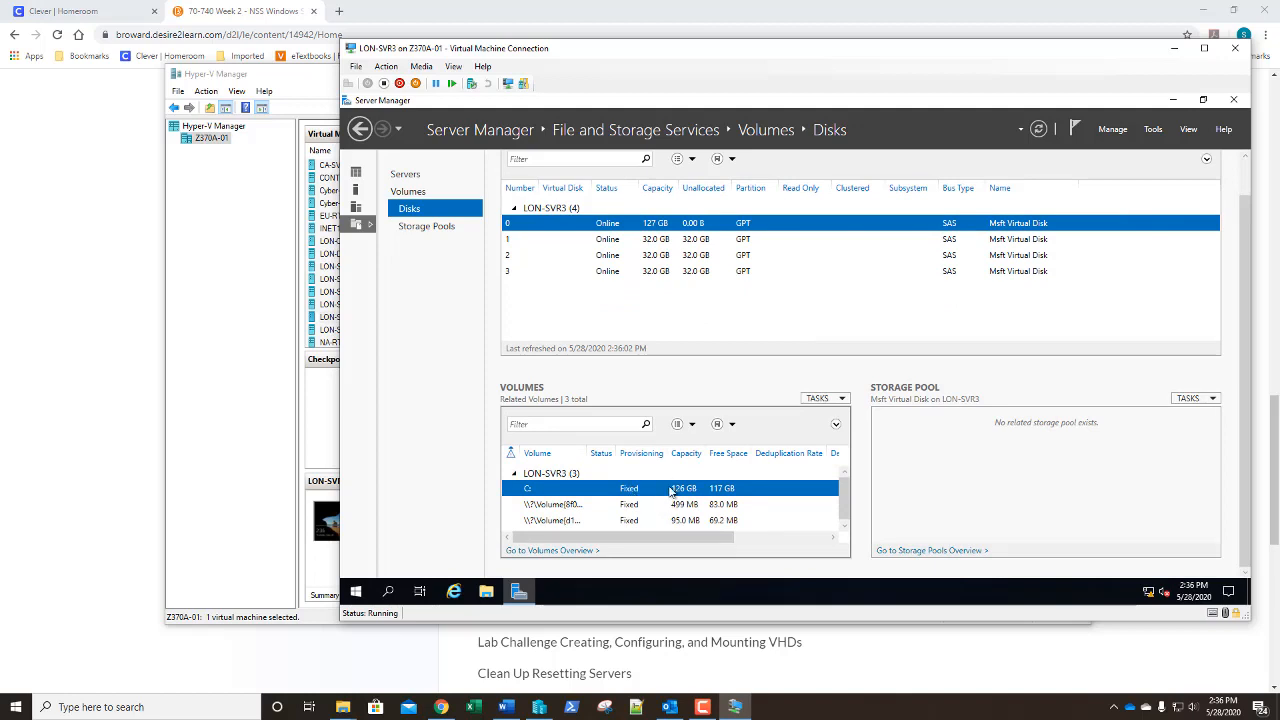
{"action": "left_click", "coordinate": [432, 230]}
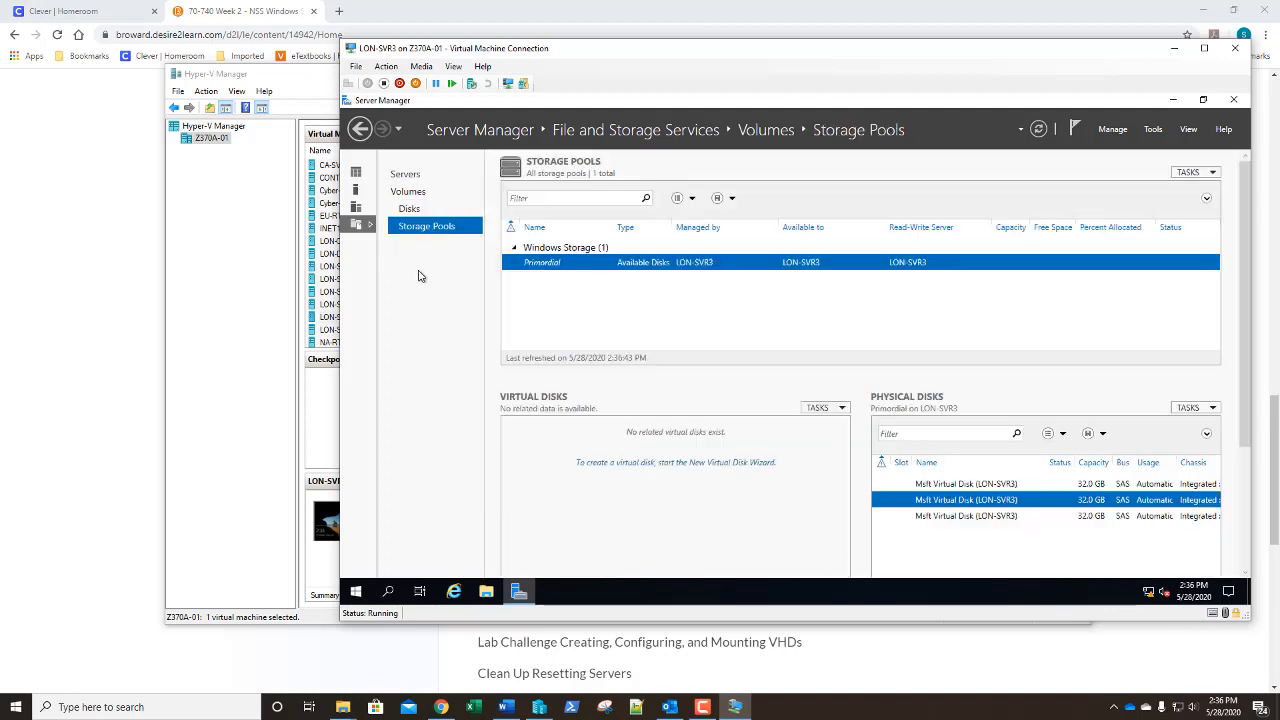
Start the New Storage Pool wizard from the Primordial pool
{"action": "right_click", "coordinate": [612, 268]}
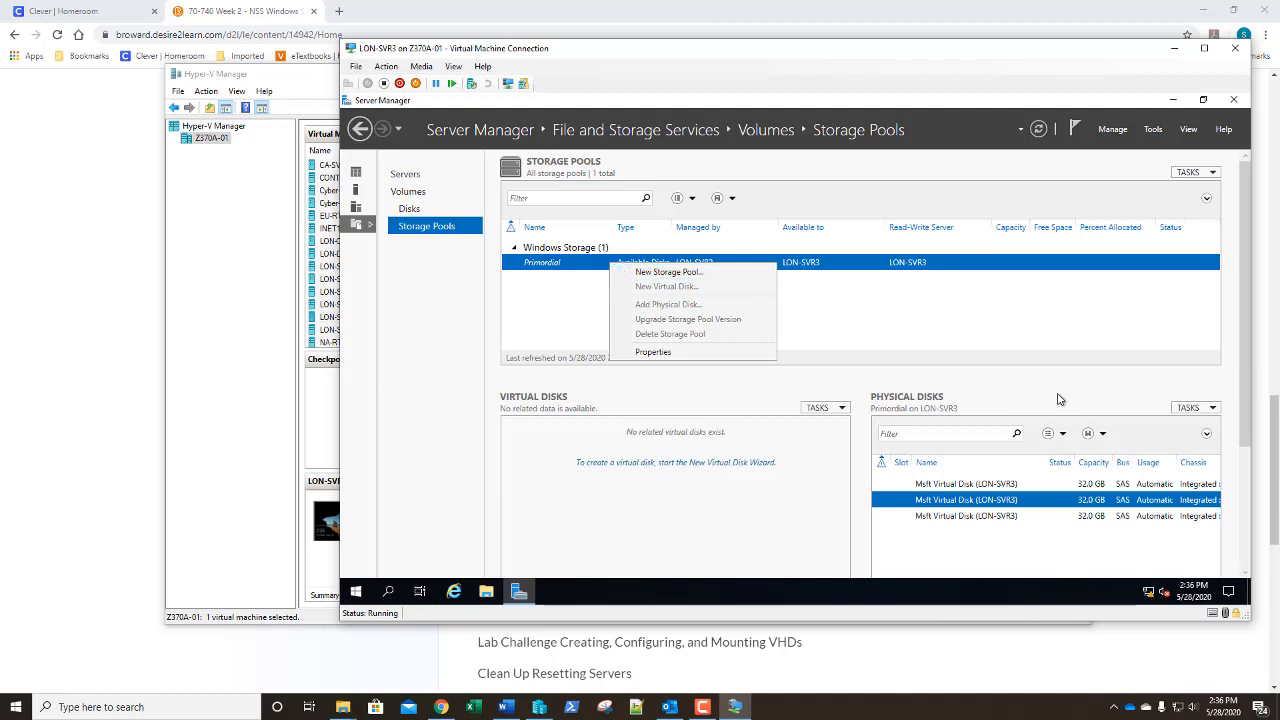
{"action": "left_click", "coordinate": [1184, 408]}
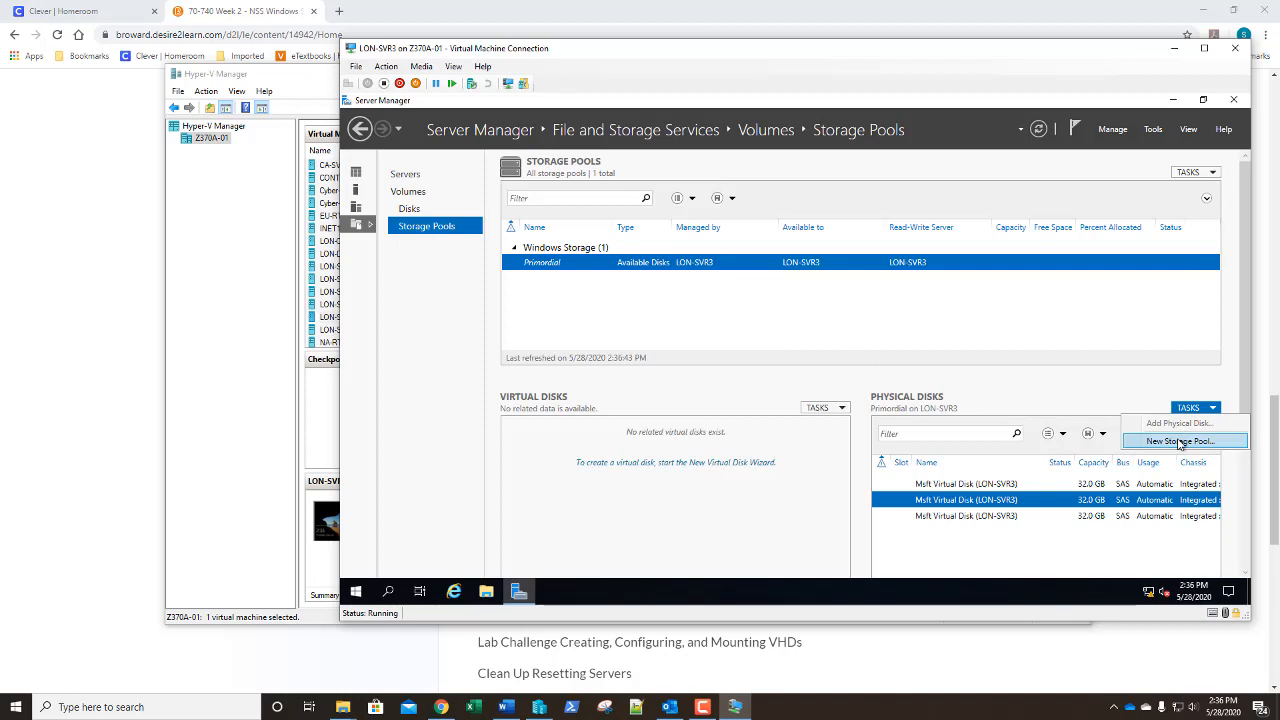
{"action": "left_click", "coordinate": [585, 304]}
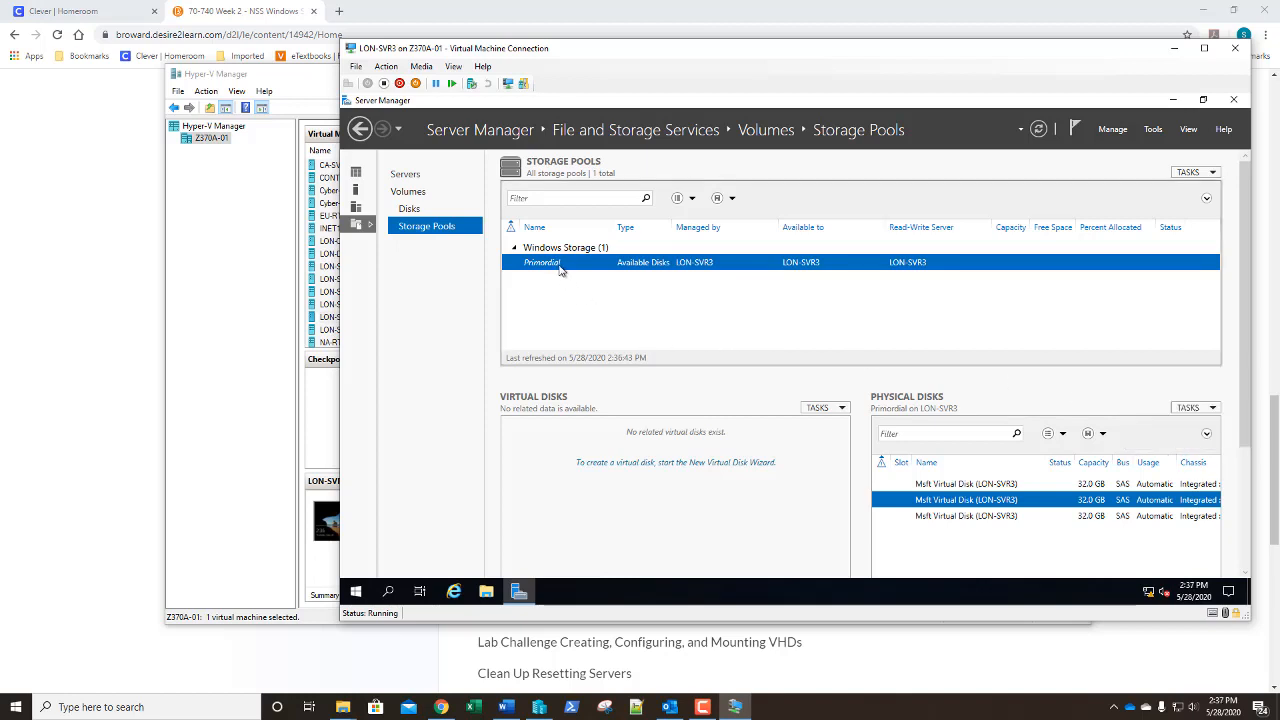
{"action": "right_click", "coordinate": [560, 266]}
{"action": "left_click", "coordinate": [572, 274]}
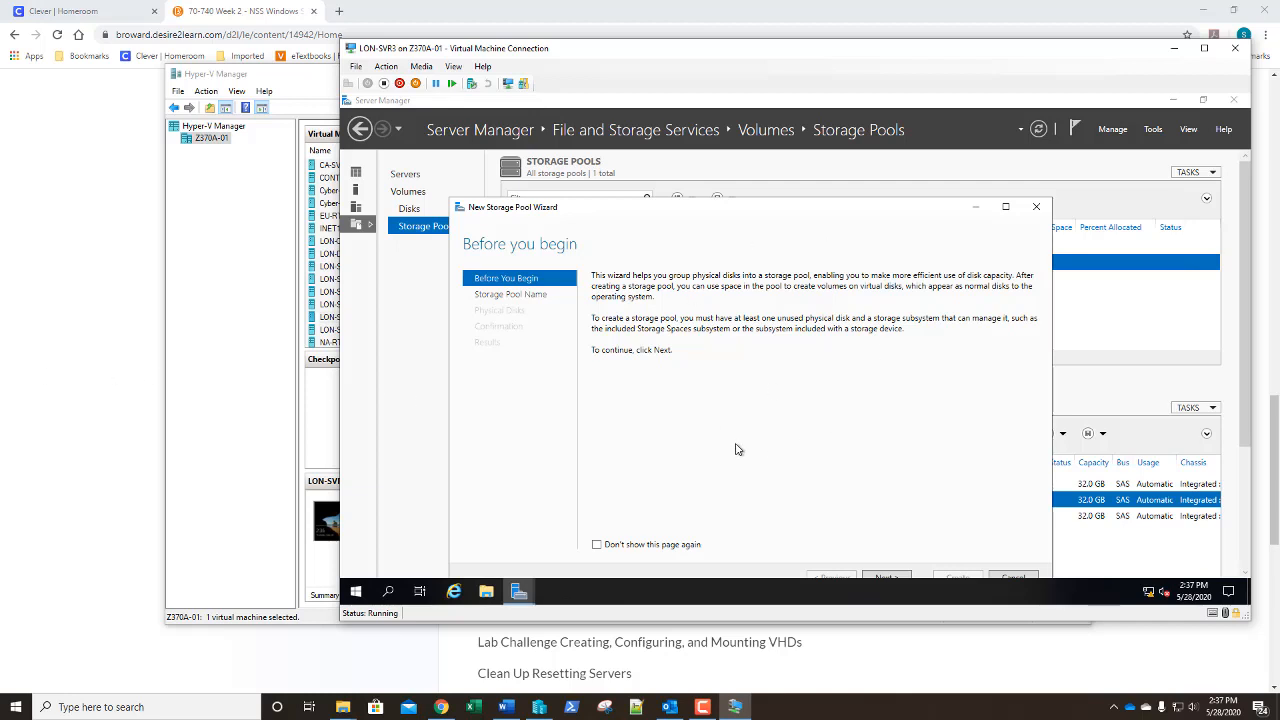
{"action": "left_click_drag", "start_coordinate": [757, 214], "coordinate": [757, 176]}
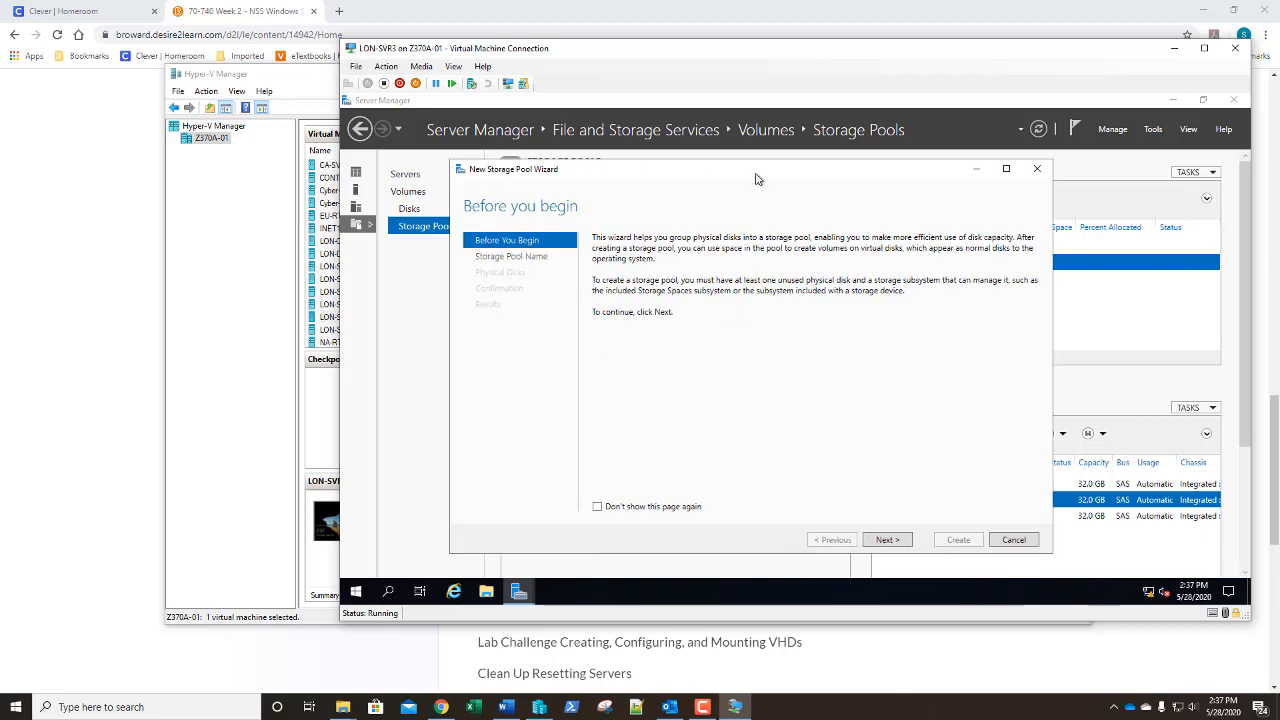
{"action": "left_click", "coordinate": [888, 541]}
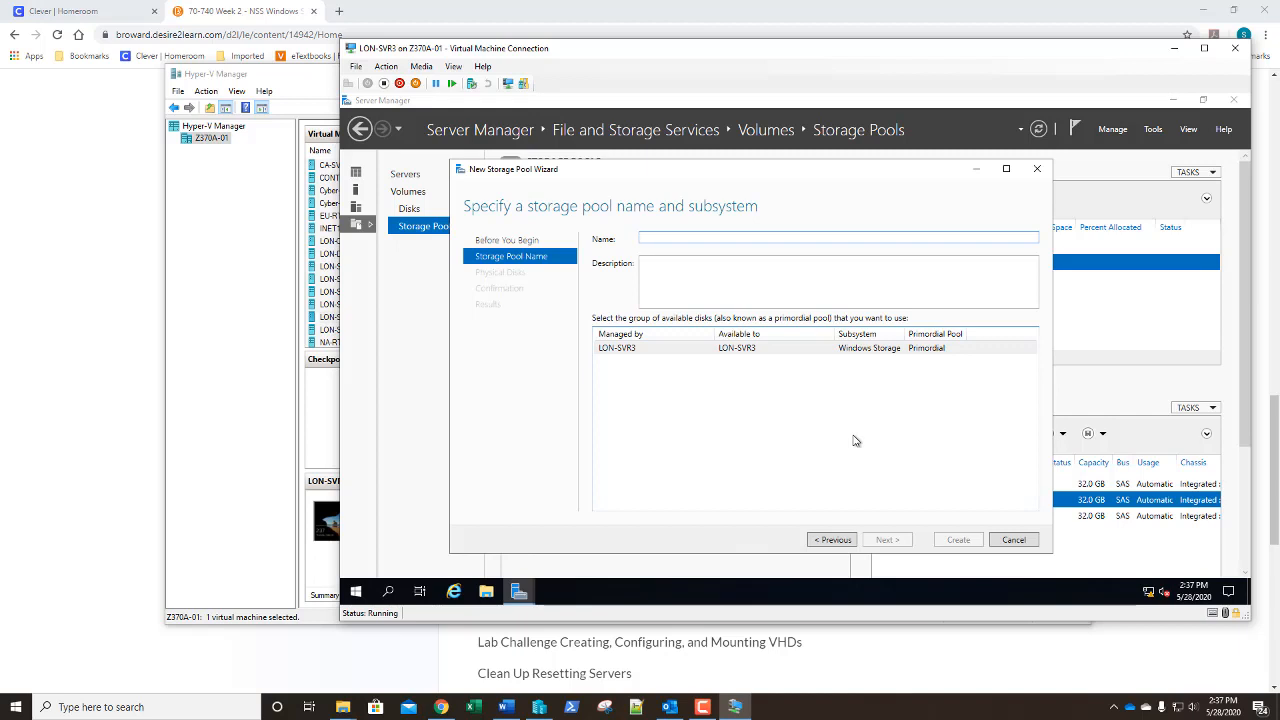
Name the pool StoragePool01, include all three disks, and create it
{"action": "type", "text": "S"}
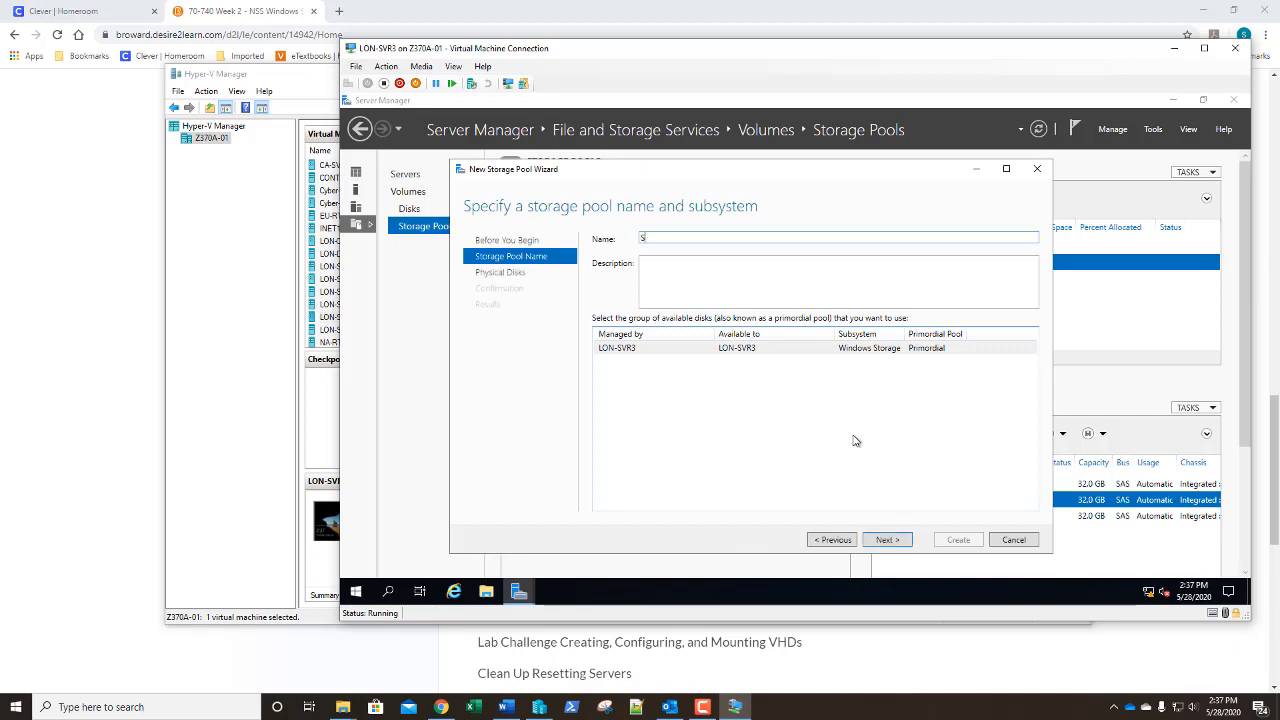
{"action": "type", "text": "toragePool01"}
{"action": "left_click", "coordinate": [884, 540]}
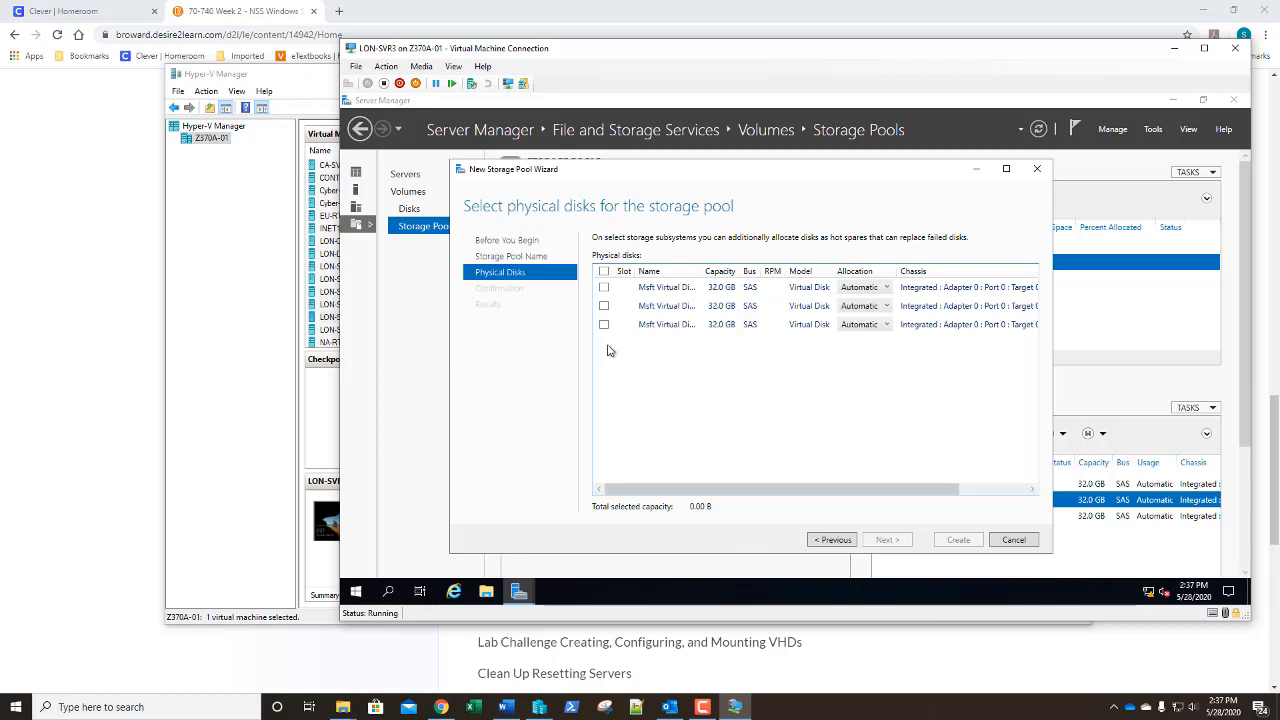
{"action": "left_click", "coordinate": [603, 272]}
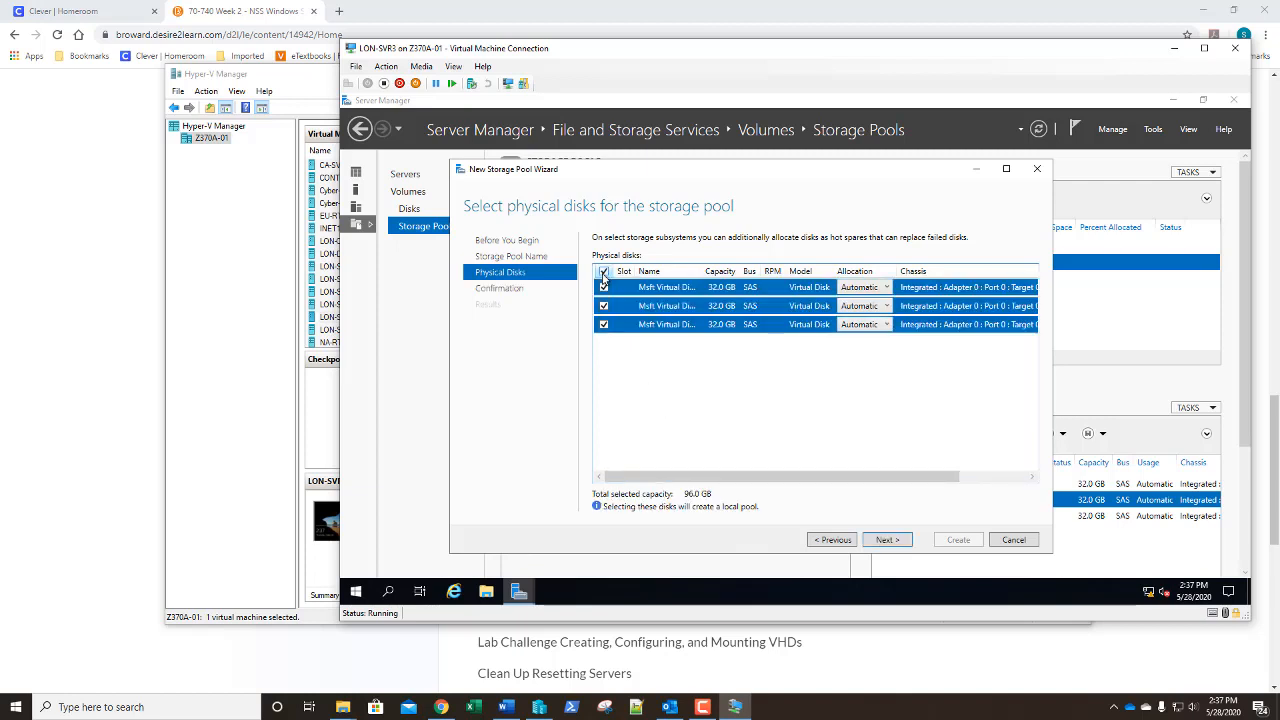
{"action": "left_click", "coordinate": [893, 540]}
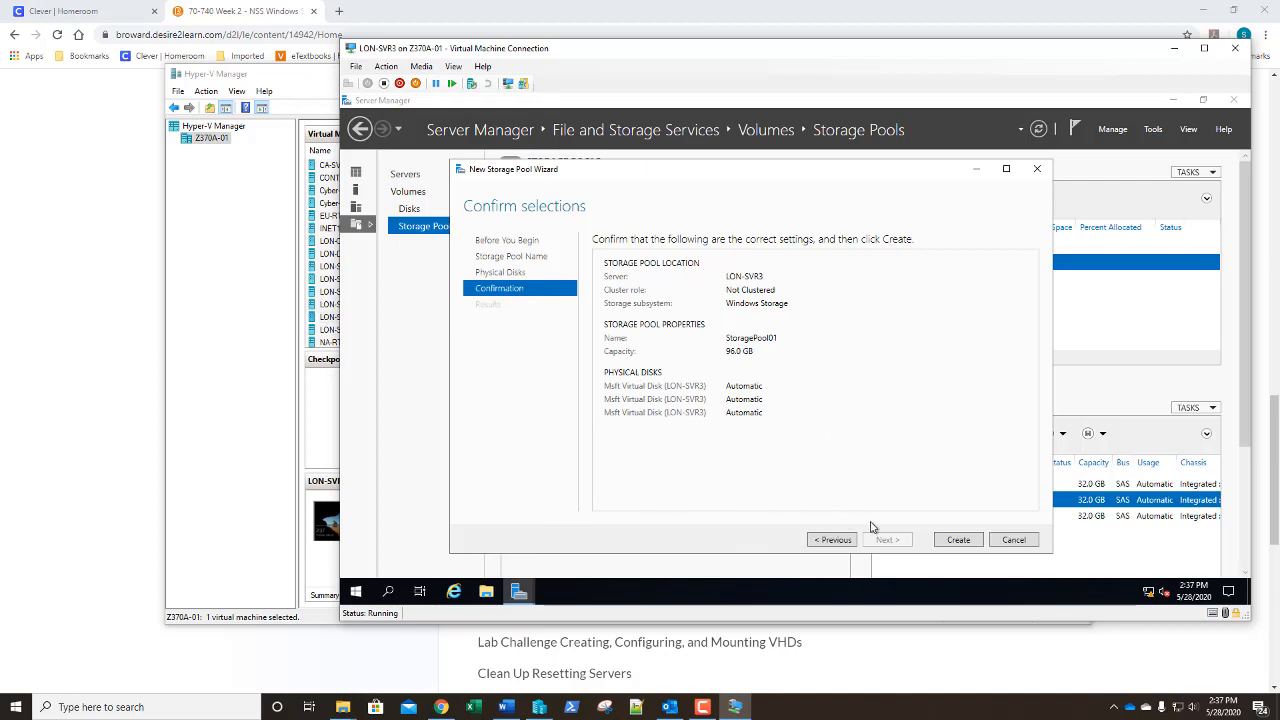
{"action": "left_click", "coordinate": [966, 543]}
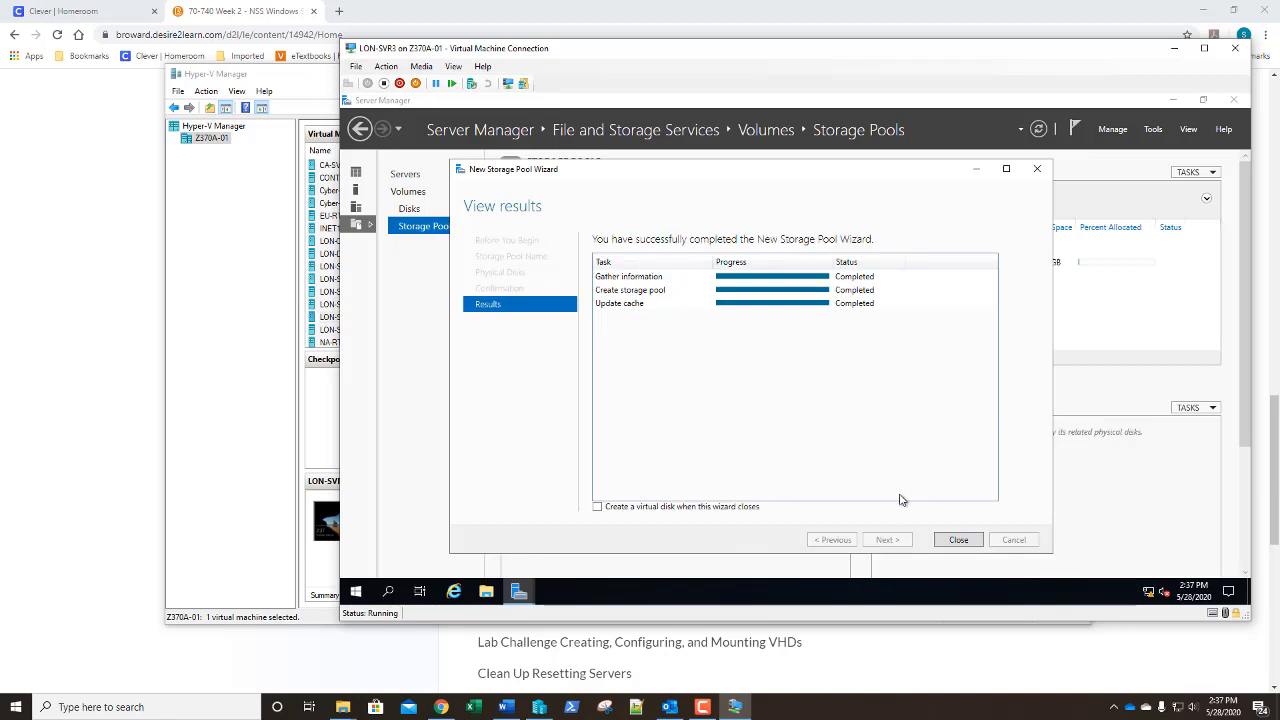
{"action": "left_click", "coordinate": [966, 540]}
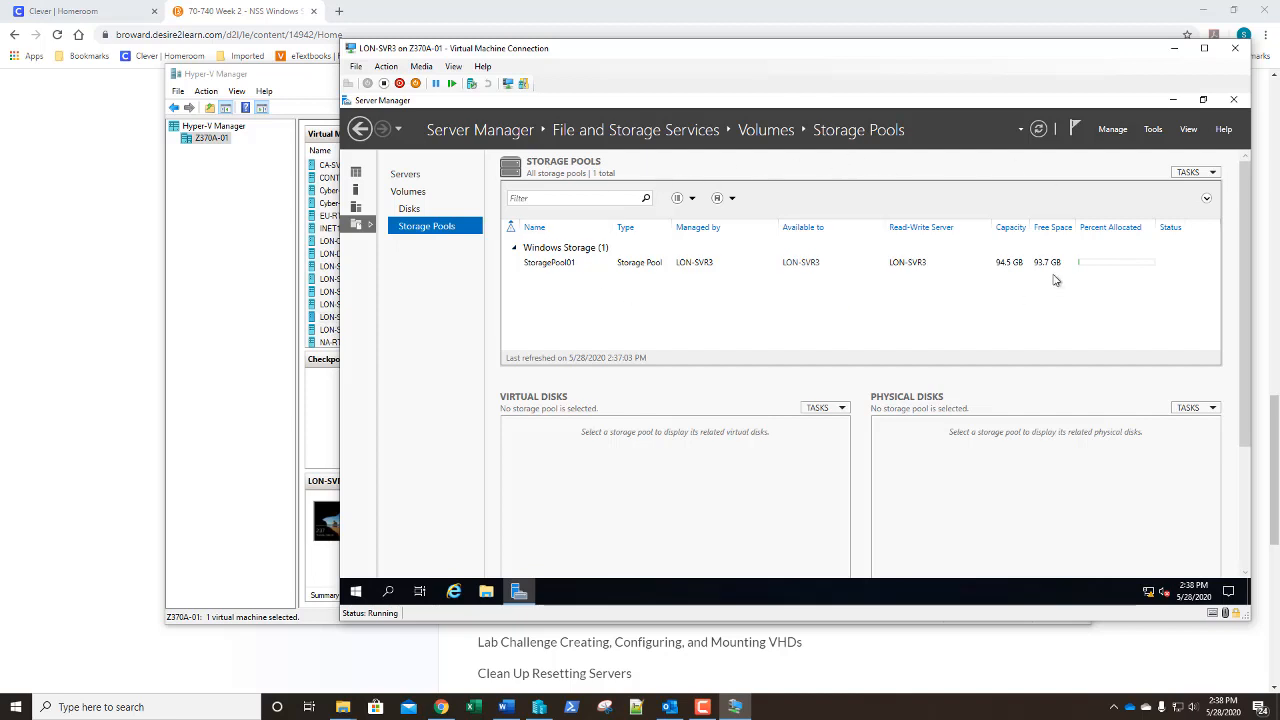
Start the New Virtual Disk wizard with StoragePool01 as the source pool
{"action": "right_click", "coordinate": [570, 265]}
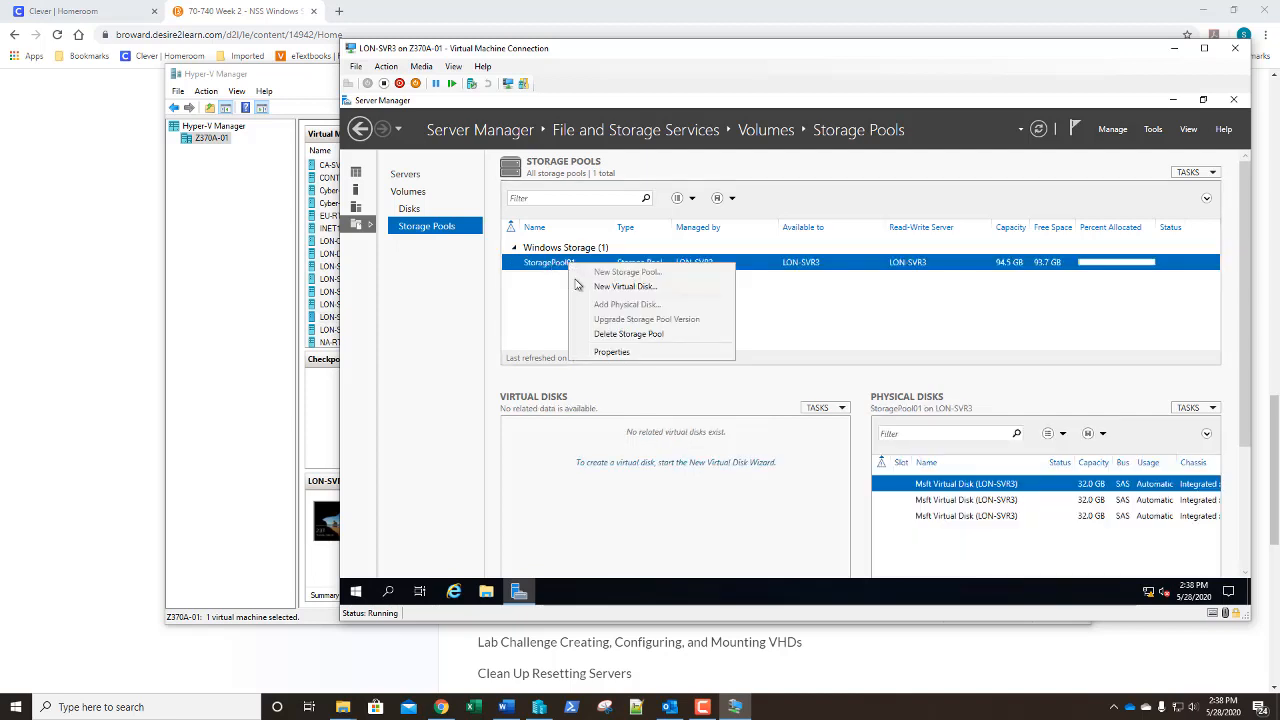
{"action": "left_click", "coordinate": [586, 287]}
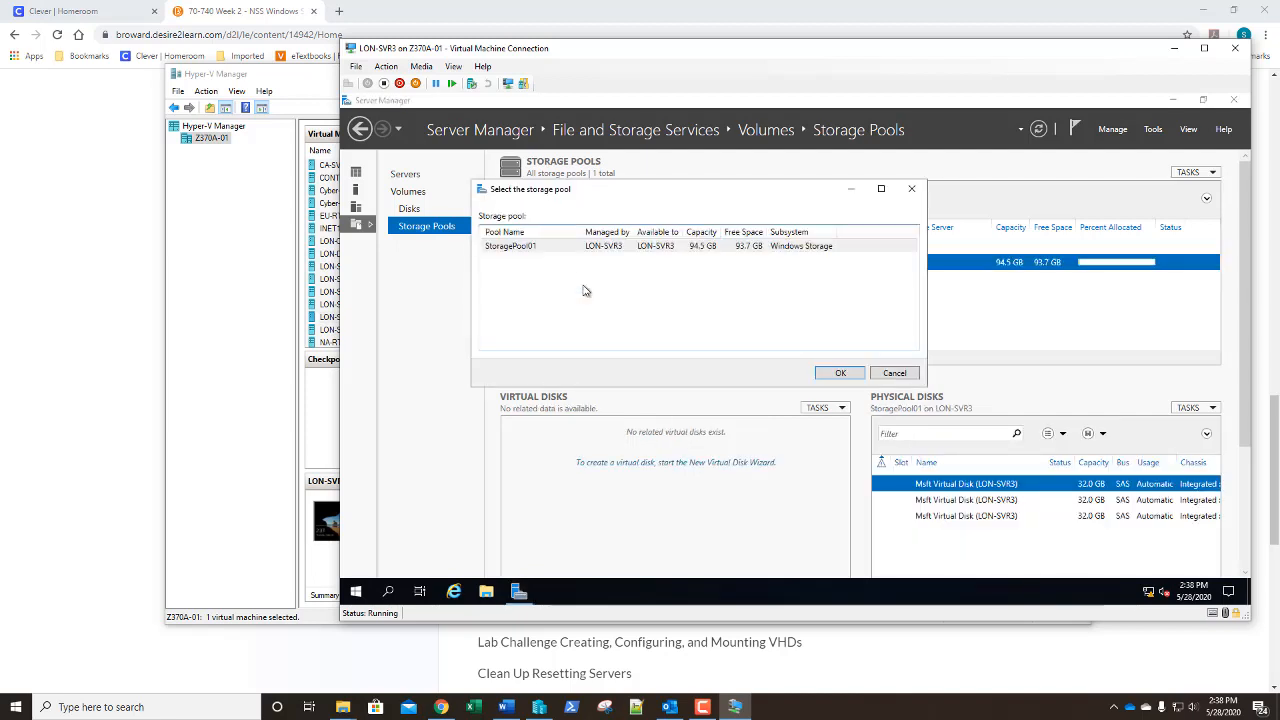
{"action": "left_click", "coordinate": [657, 249]}
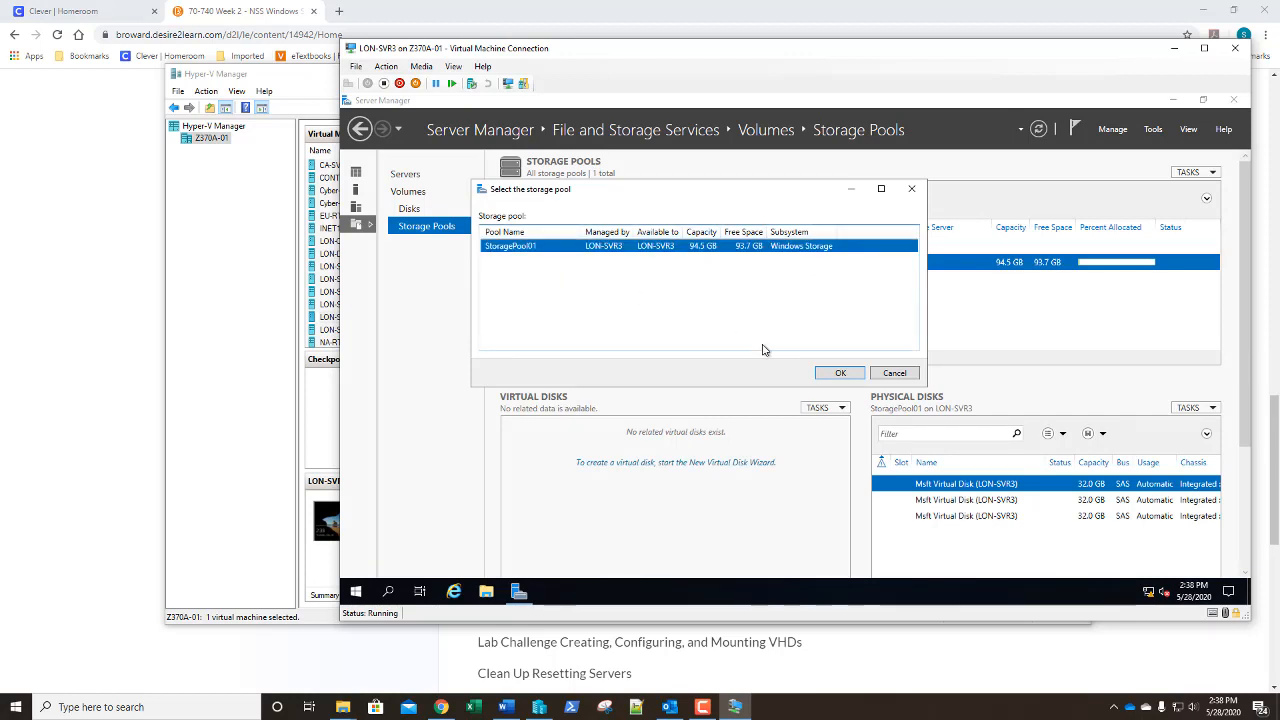
{"action": "left_click", "coordinate": [839, 374]}
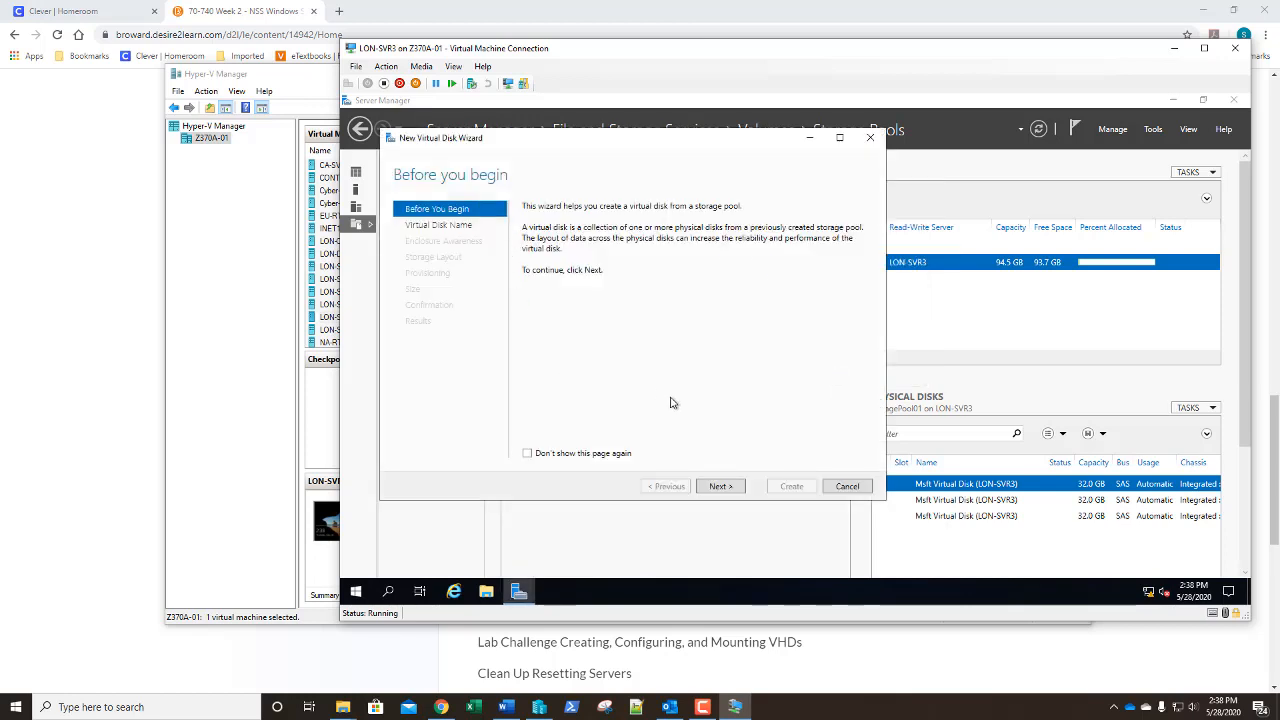
{"action": "left_click", "coordinate": [722, 487]}
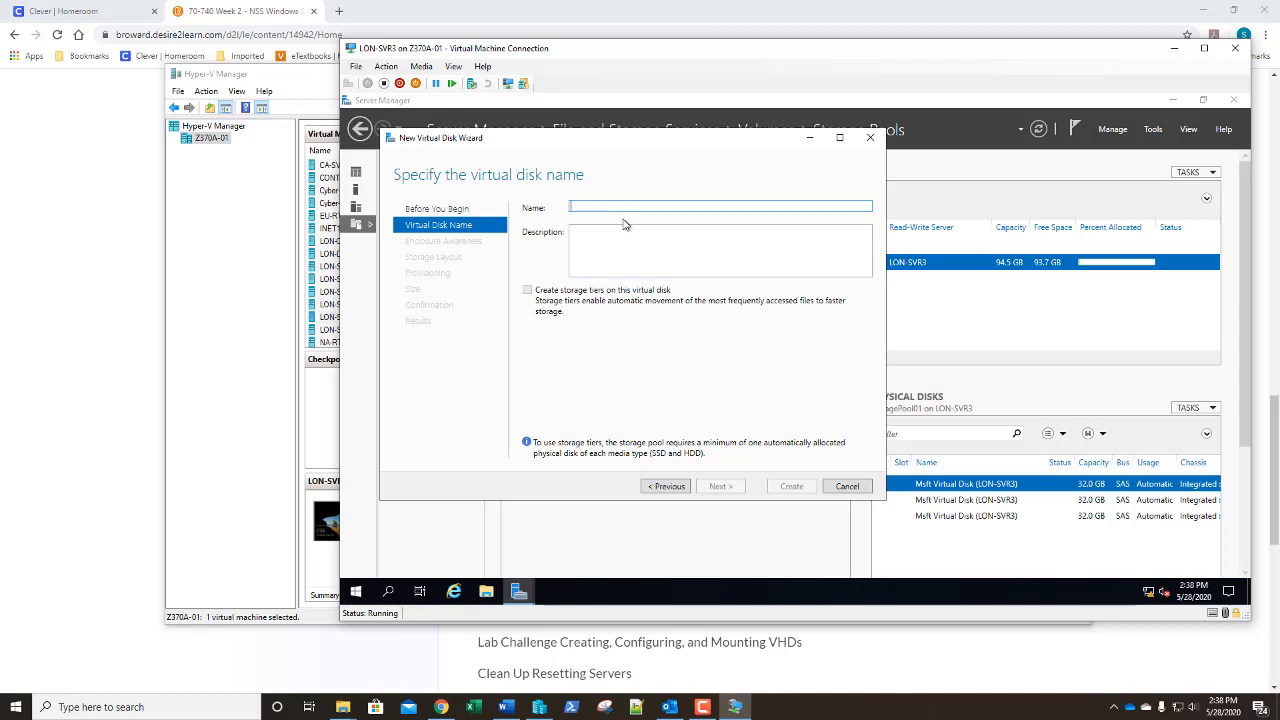
Name the virtual disk VirtualDisk02
{"action": "type", "text": "Virtua"}
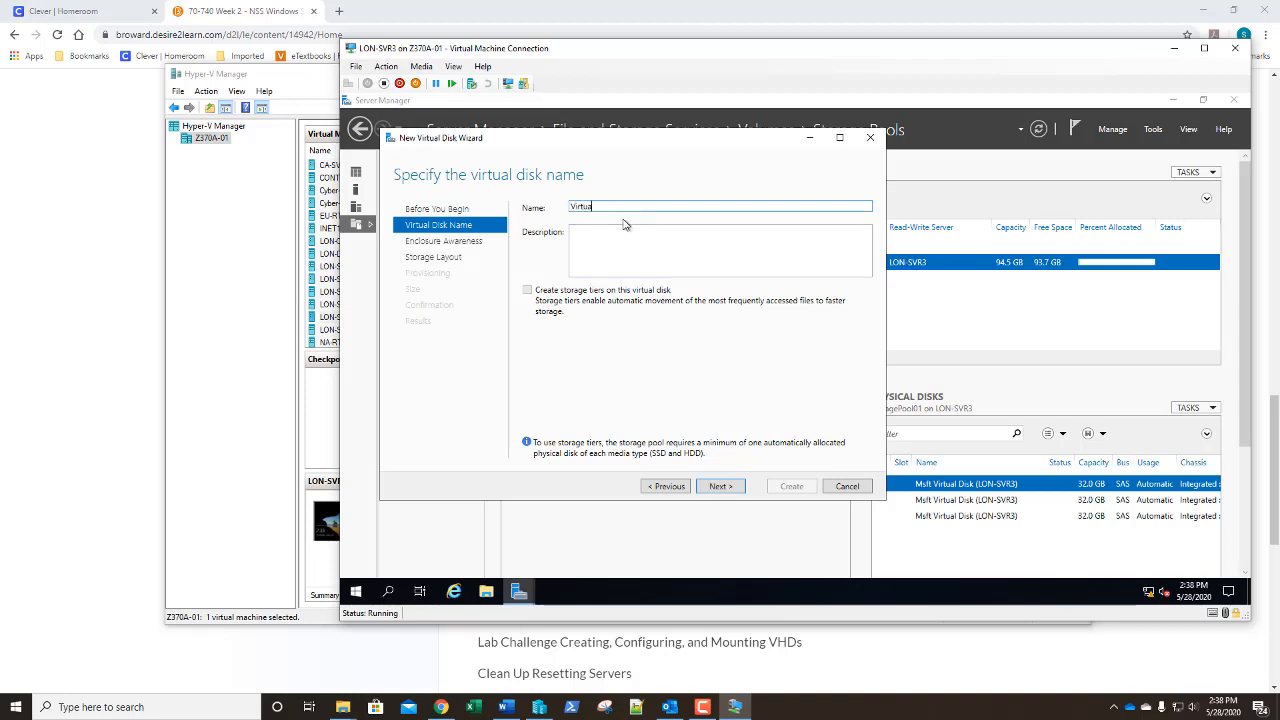
{"action": "type", "text": "ldisk02"}
{"action": "key", "text": "BackSpace"}
{"action": "type", "text": "D"}
Leave enclosure awareness off, use Mirror layout with Fixed provisioning, and set size 32 GB
{"action": "left_click", "coordinate": [720, 489]}
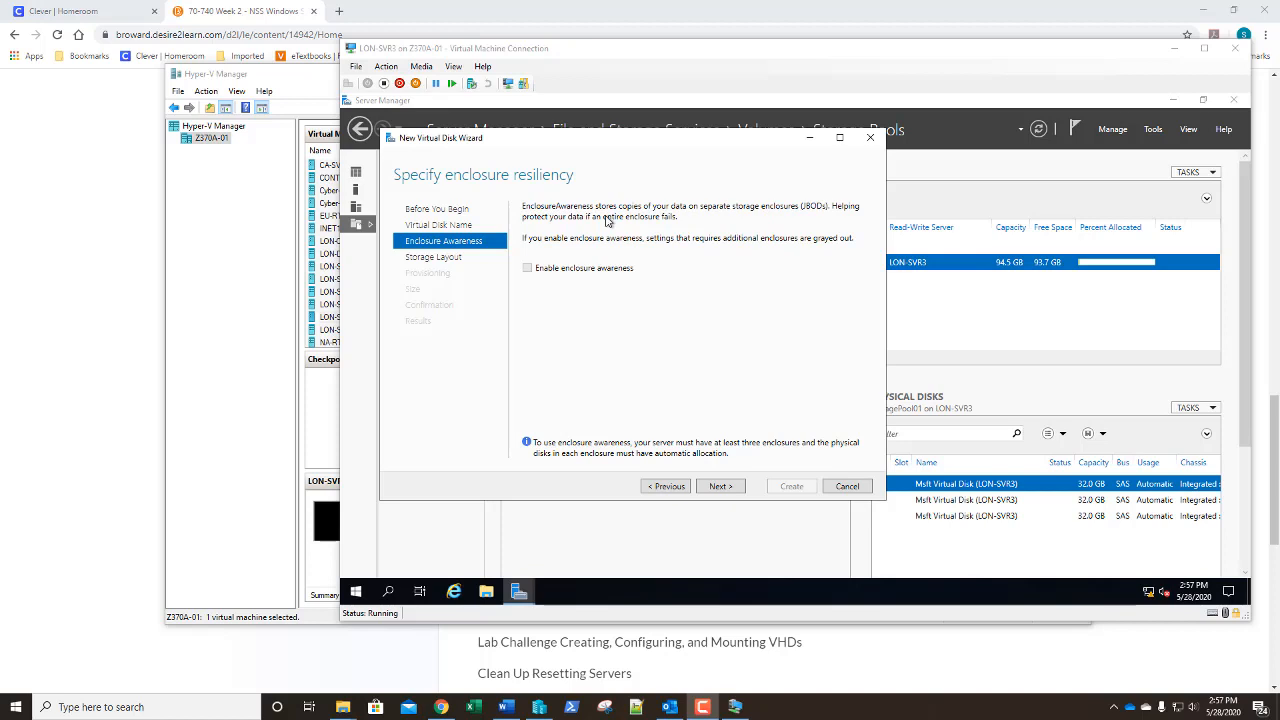
{"action": "left_click", "coordinate": [720, 486]}
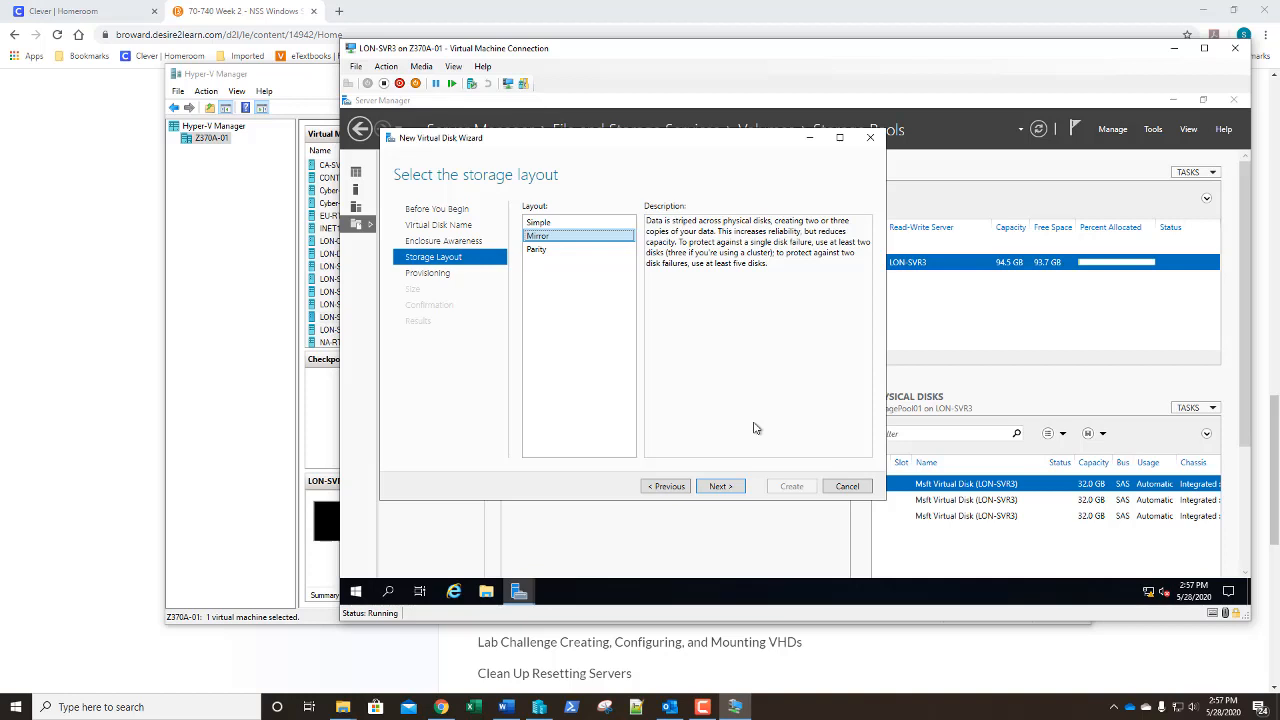
{"action": "left_click", "coordinate": [724, 490]}
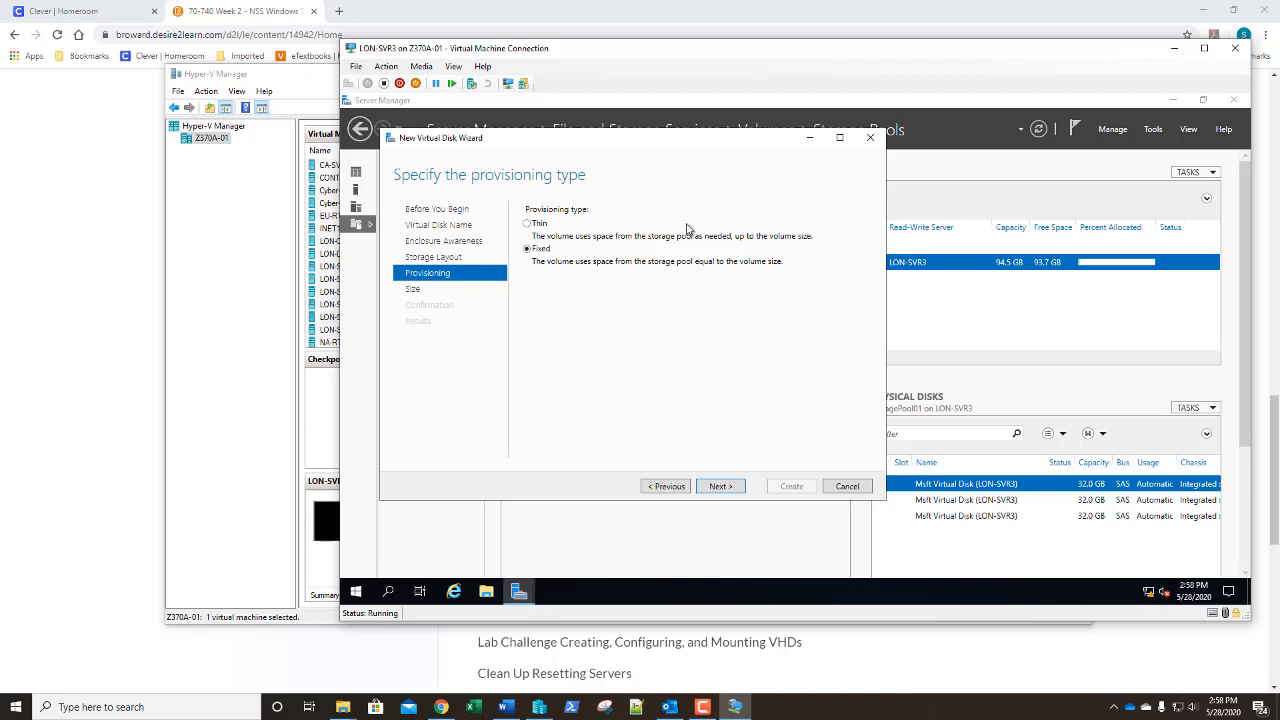
{"action": "left_click", "coordinate": [719, 487]}
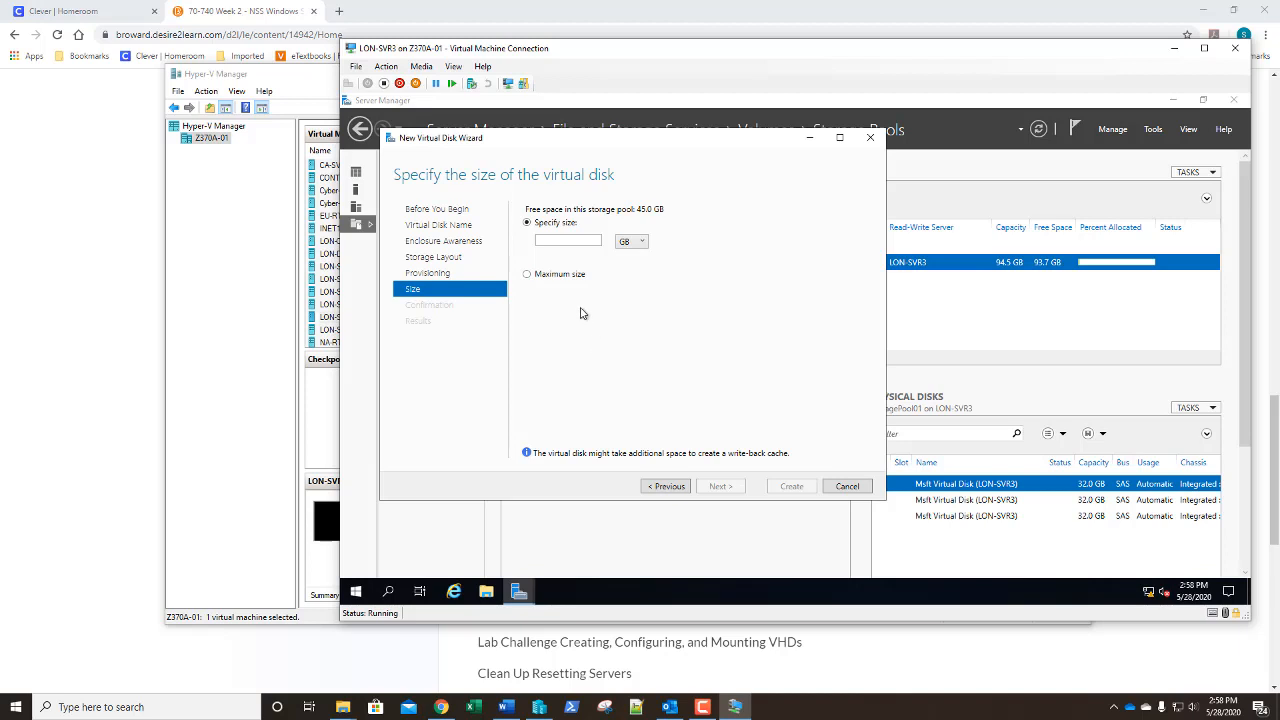
{"action": "left_click", "coordinate": [568, 241]}
{"action": "type", "text": "32"}
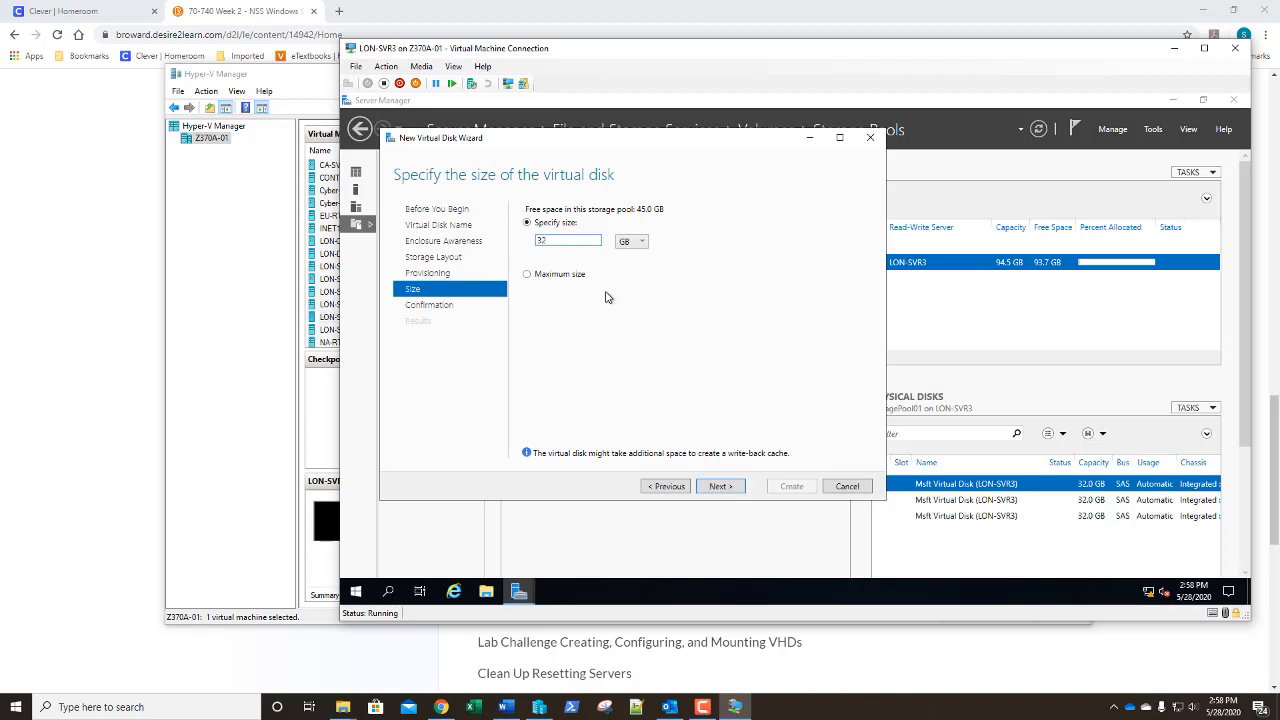
{"action": "left_click", "coordinate": [720, 487]}
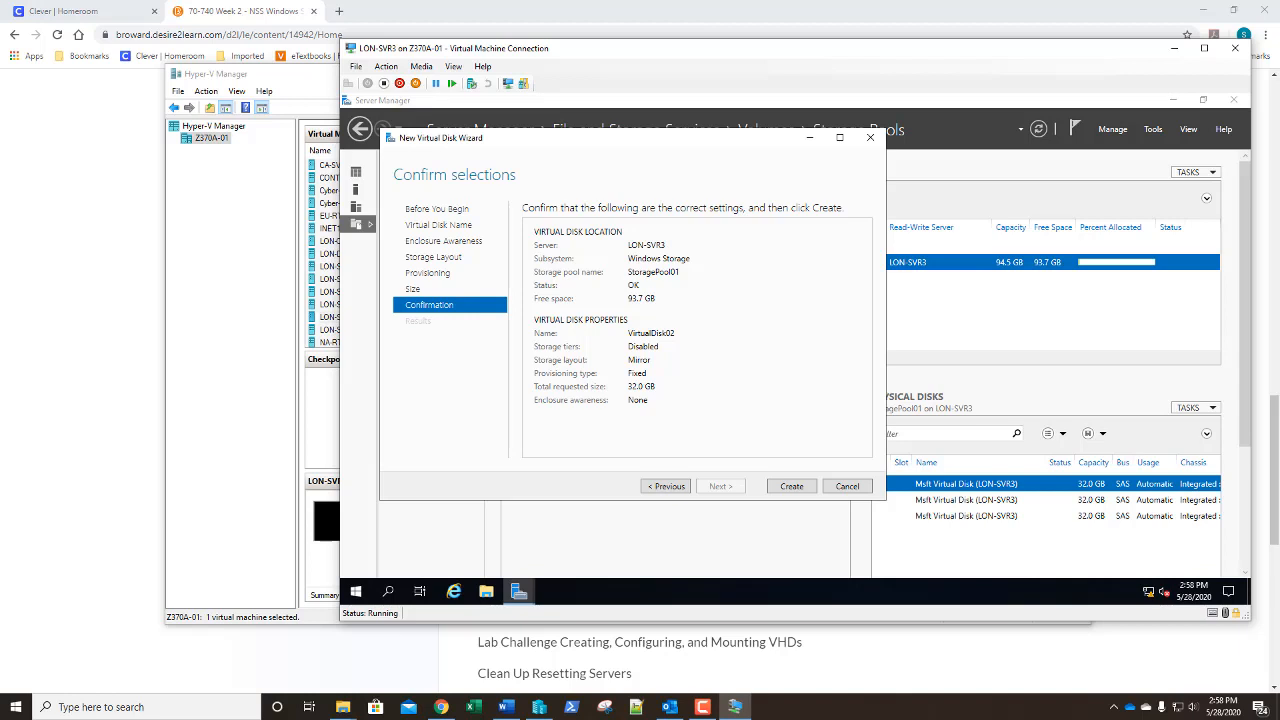
Create VirtualDisk02 and let the New Volume Wizard launch on closing
{"action": "left_click", "coordinate": [795, 486]}
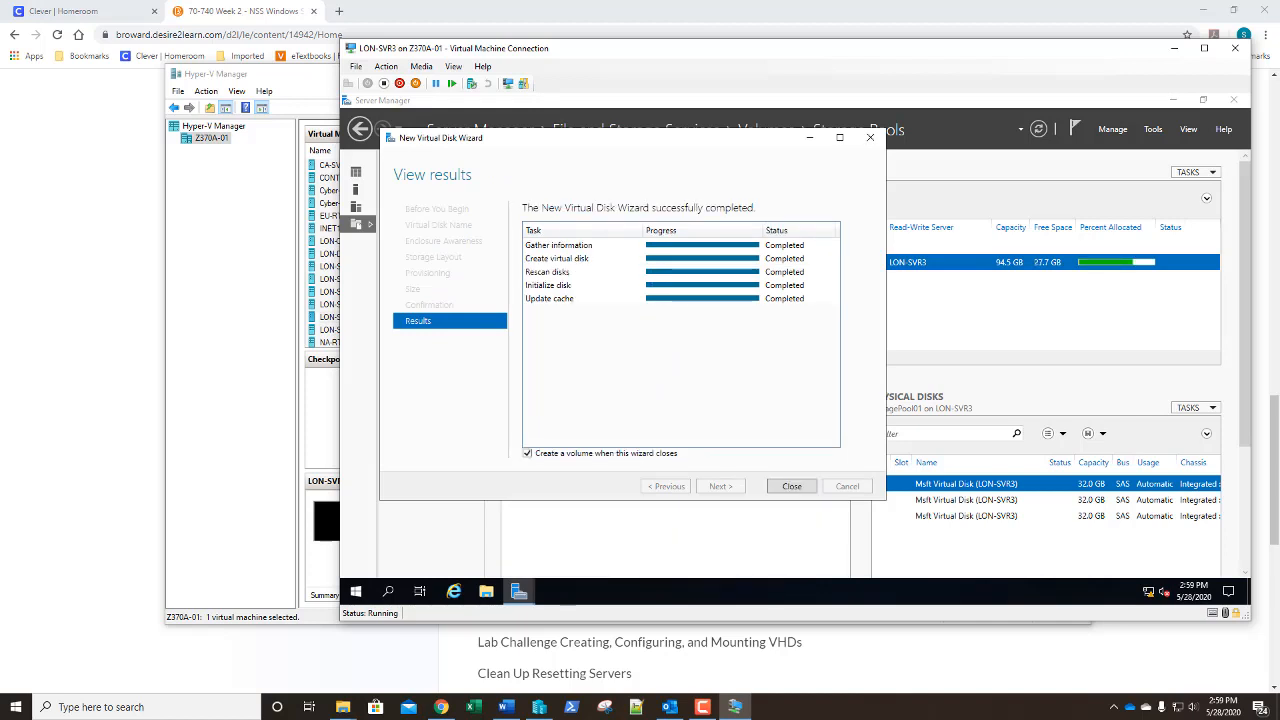
{"action": "left_click", "coordinate": [790, 488]}
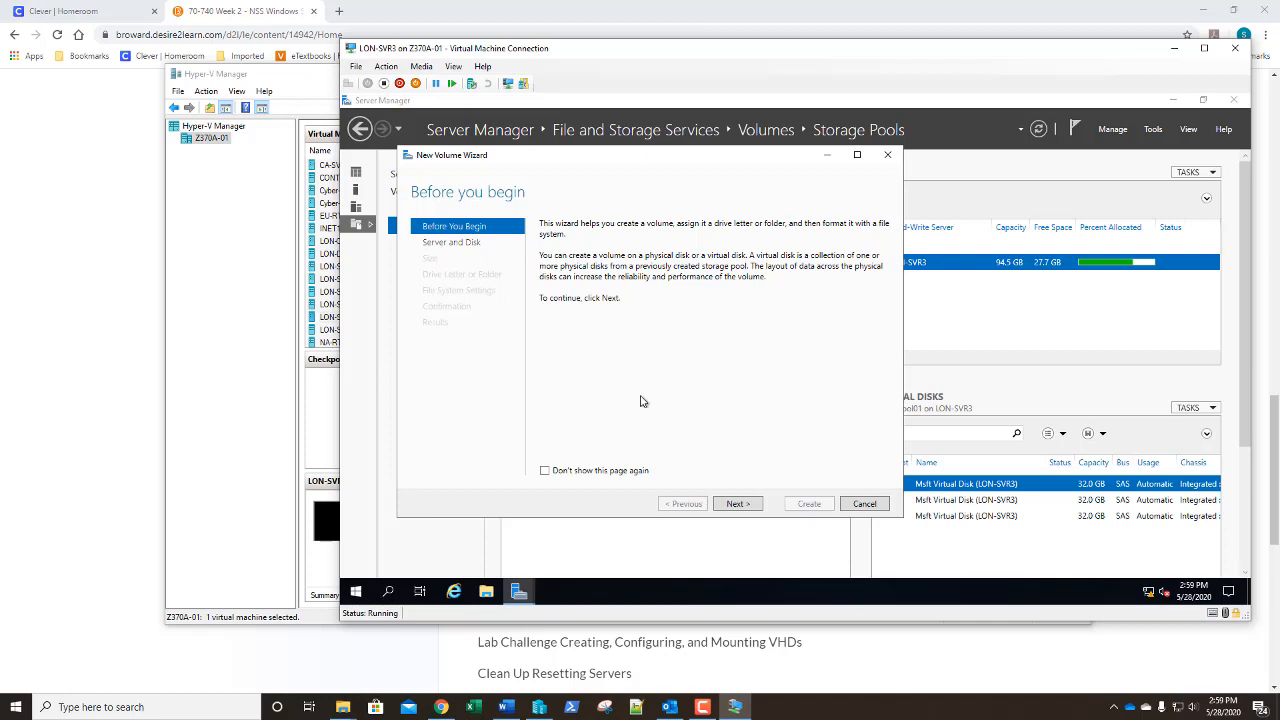
Put the new volume on Disk 4 with a 20 GB size and drive letter D
{"action": "left_click", "coordinate": [733, 505]}
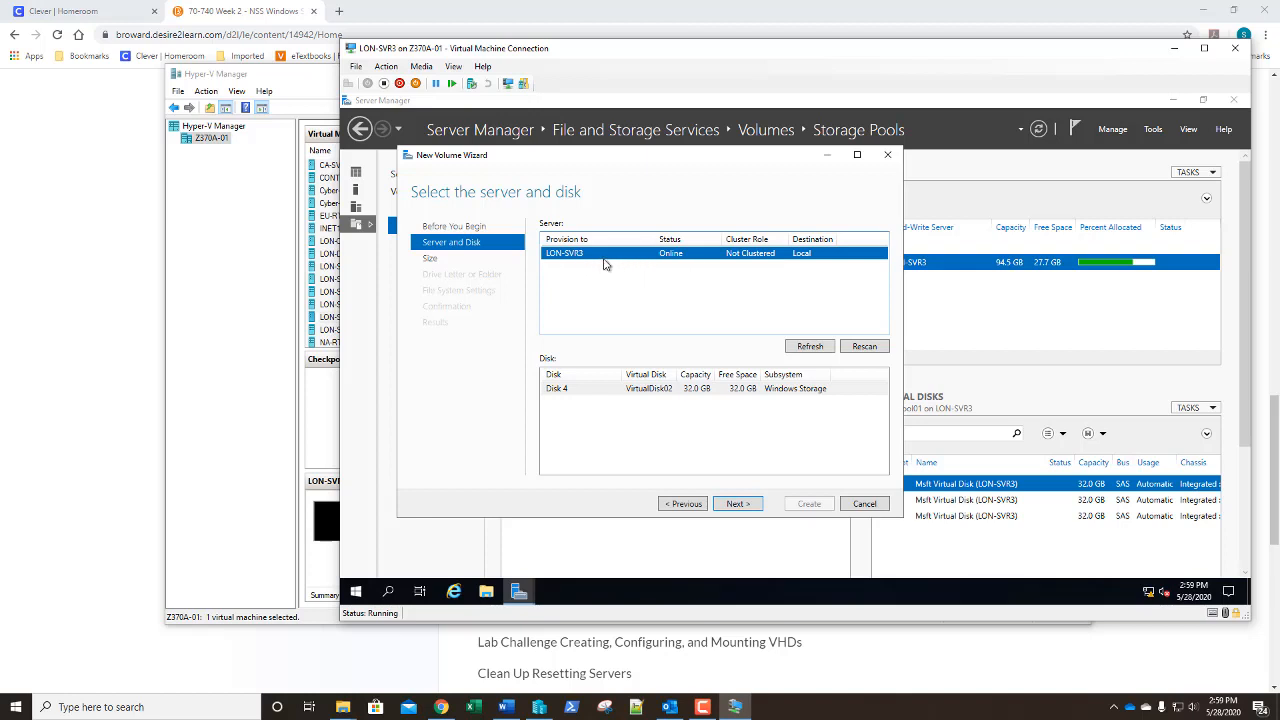
{"action": "left_click", "coordinate": [600, 396]}
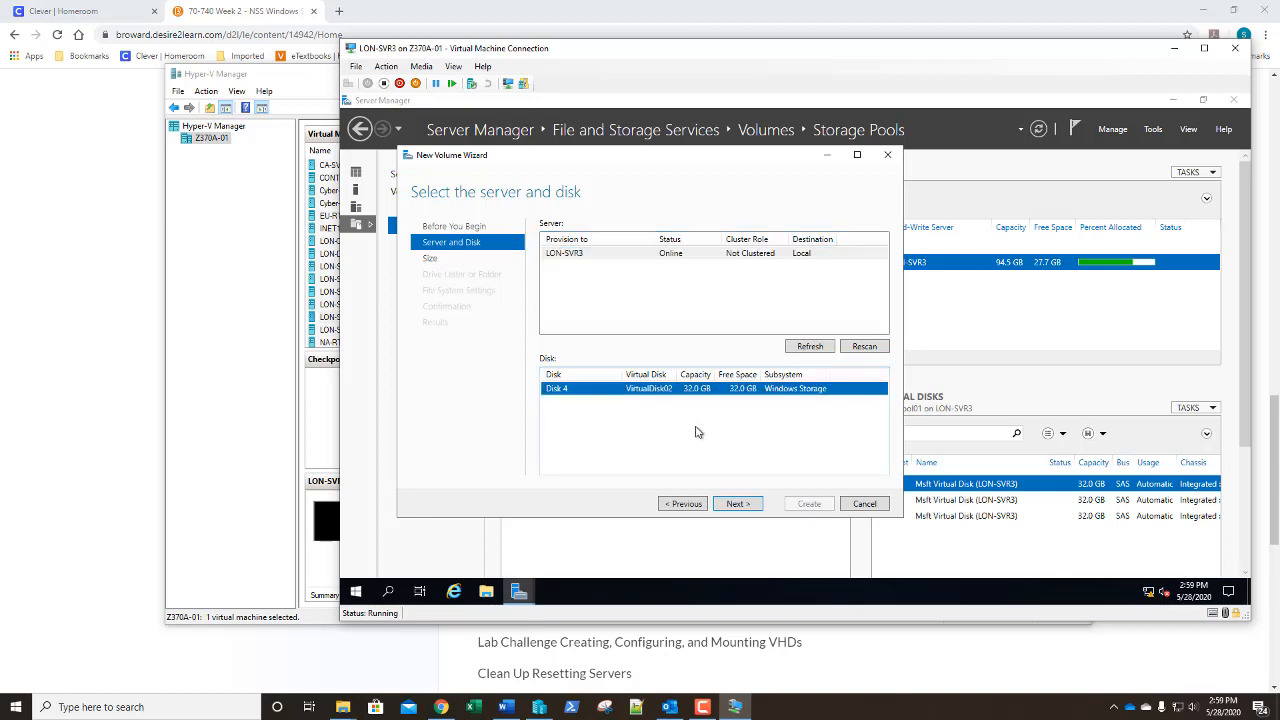
{"action": "left_click", "coordinate": [737, 504]}
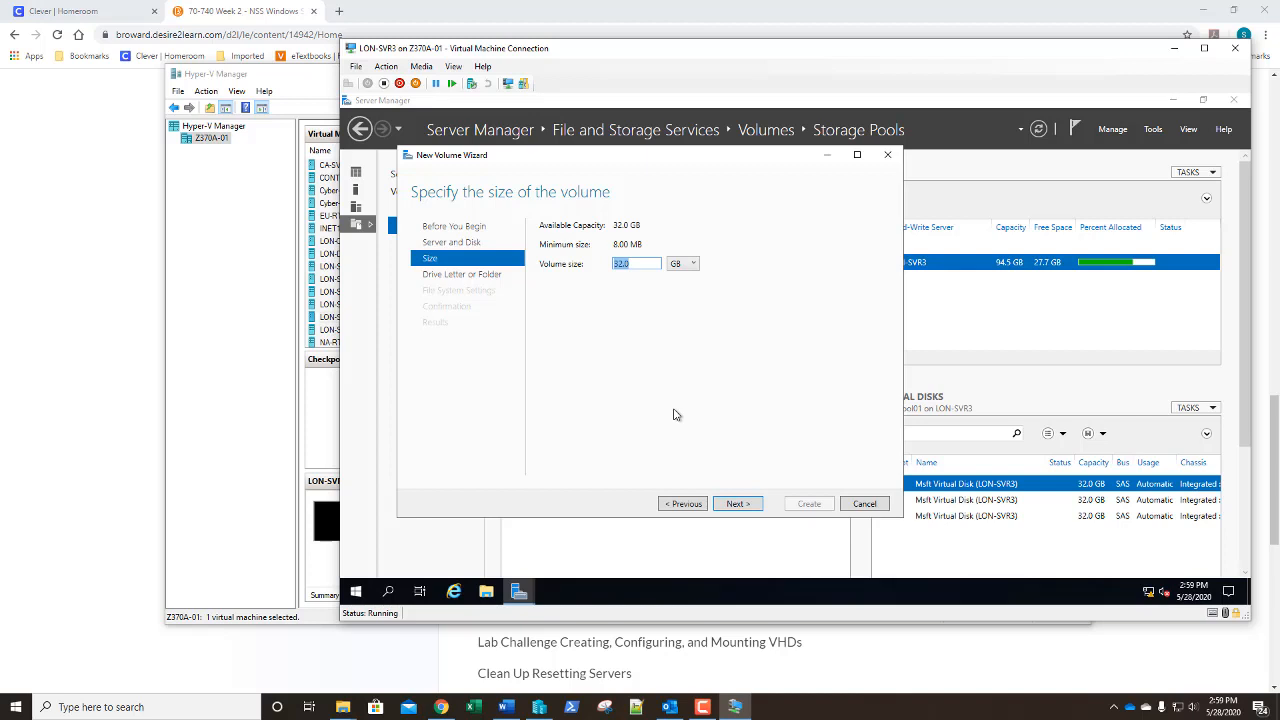
{"action": "type", "text": "20"}
{"action": "left_click", "coordinate": [740, 507]}
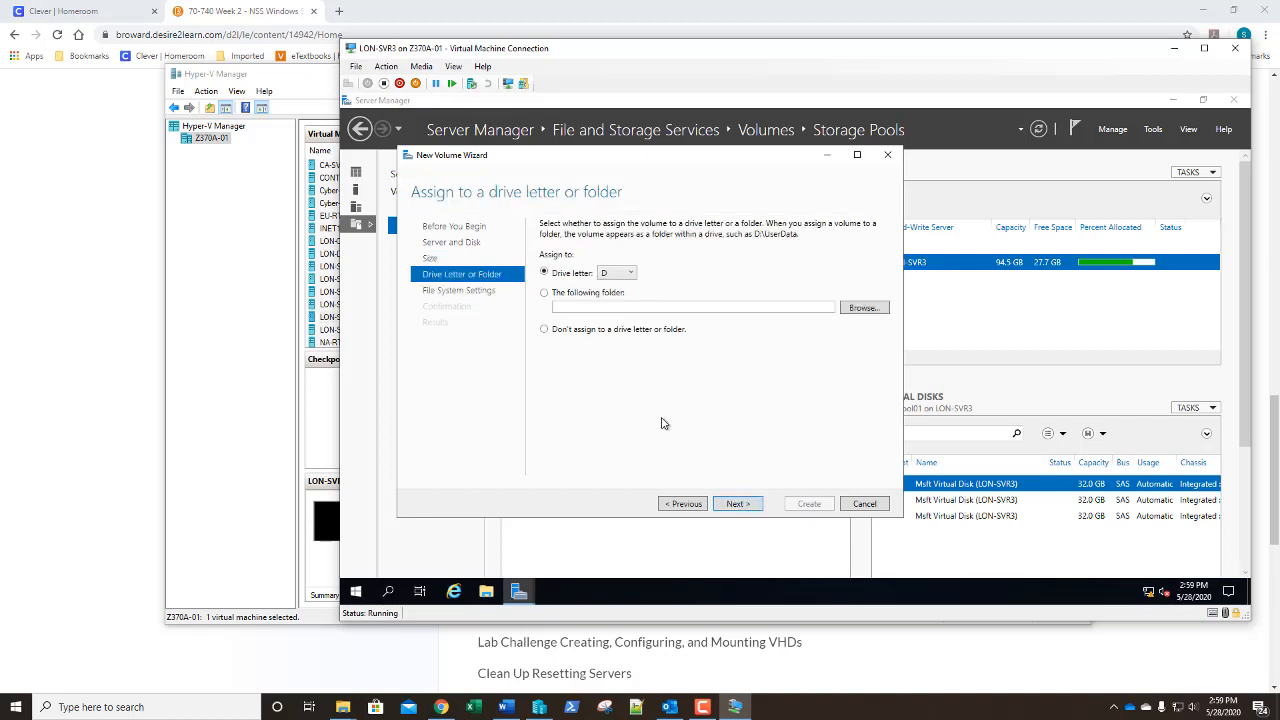
{"action": "left_click", "coordinate": [736, 505]}
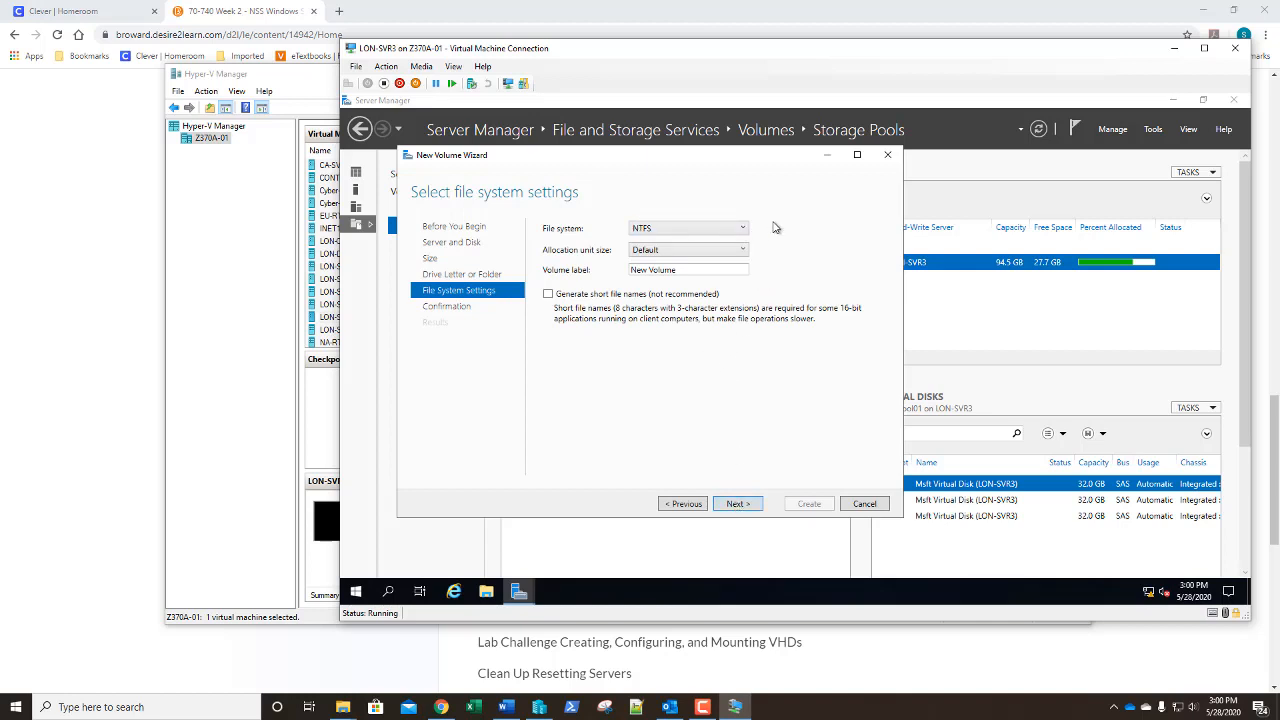
Label the NTFS volume StoragePool and create it
{"action": "triple_click", "coordinate": [682, 270]}
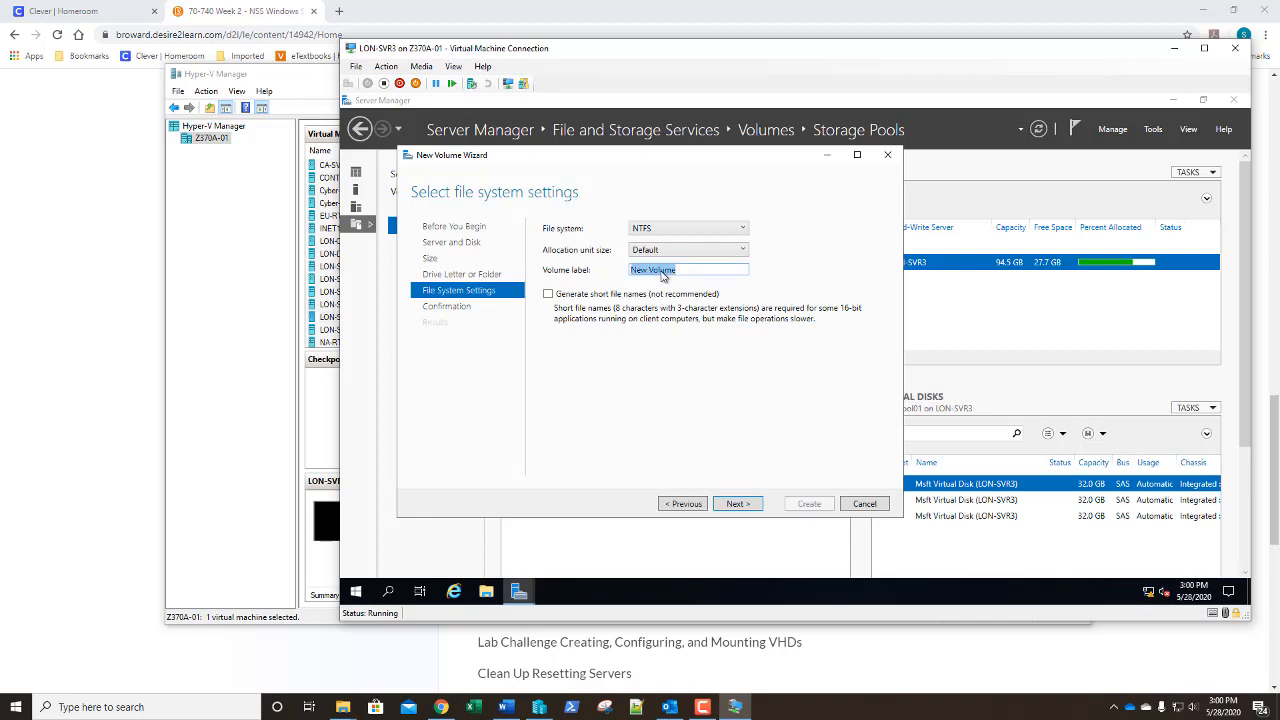
{"action": "type", "text": "StoragePool"}
{"action": "left_click", "coordinate": [745, 504]}
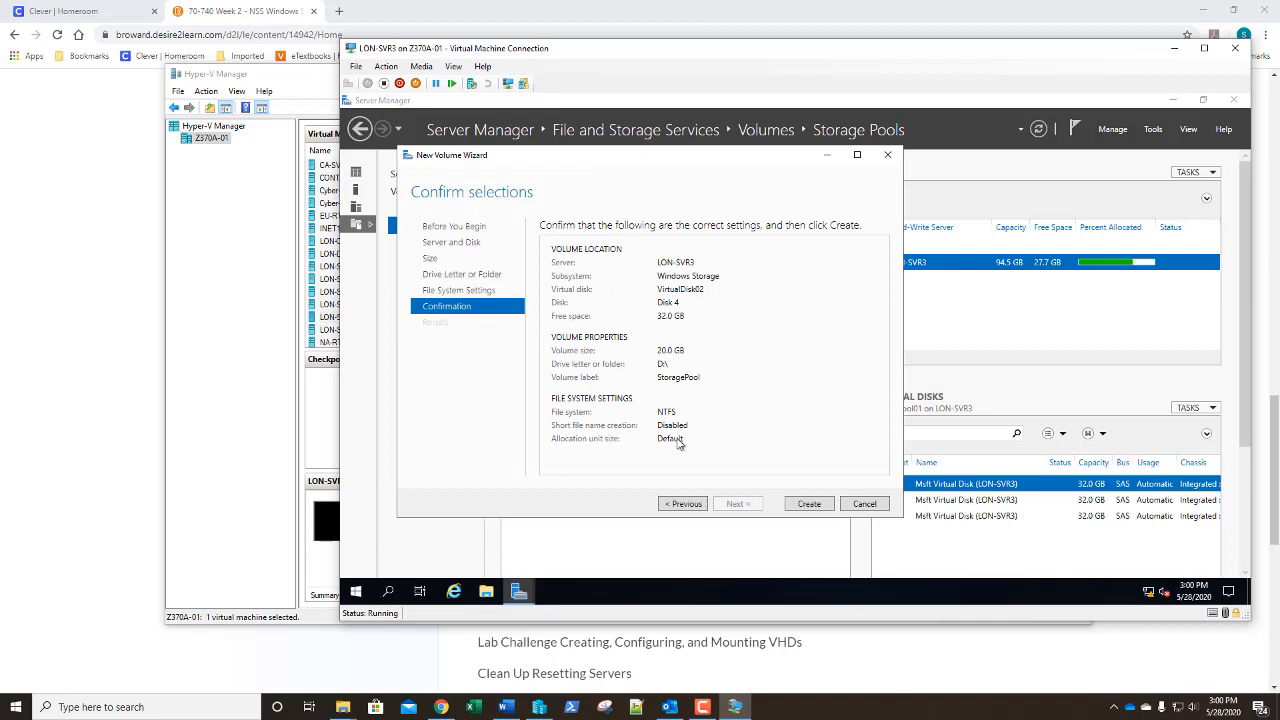
{"action": "left_click", "coordinate": [810, 505]}
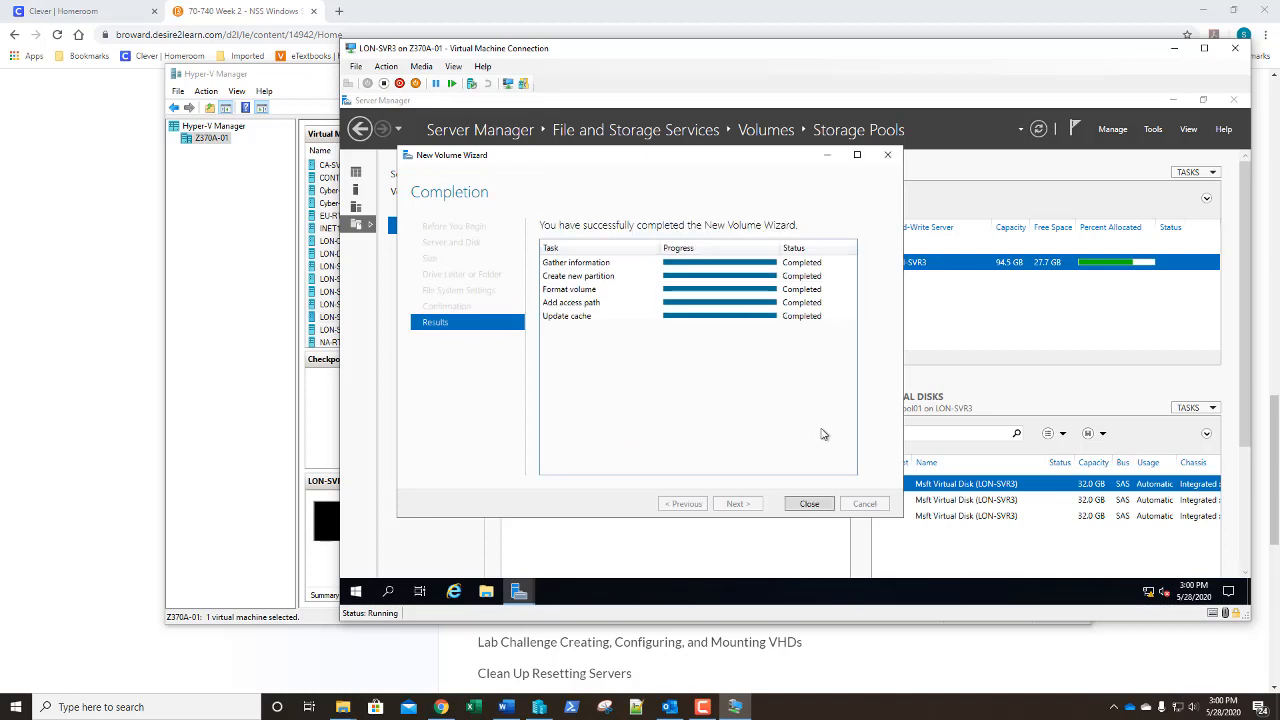
{"action": "left_click", "coordinate": [809, 505]}
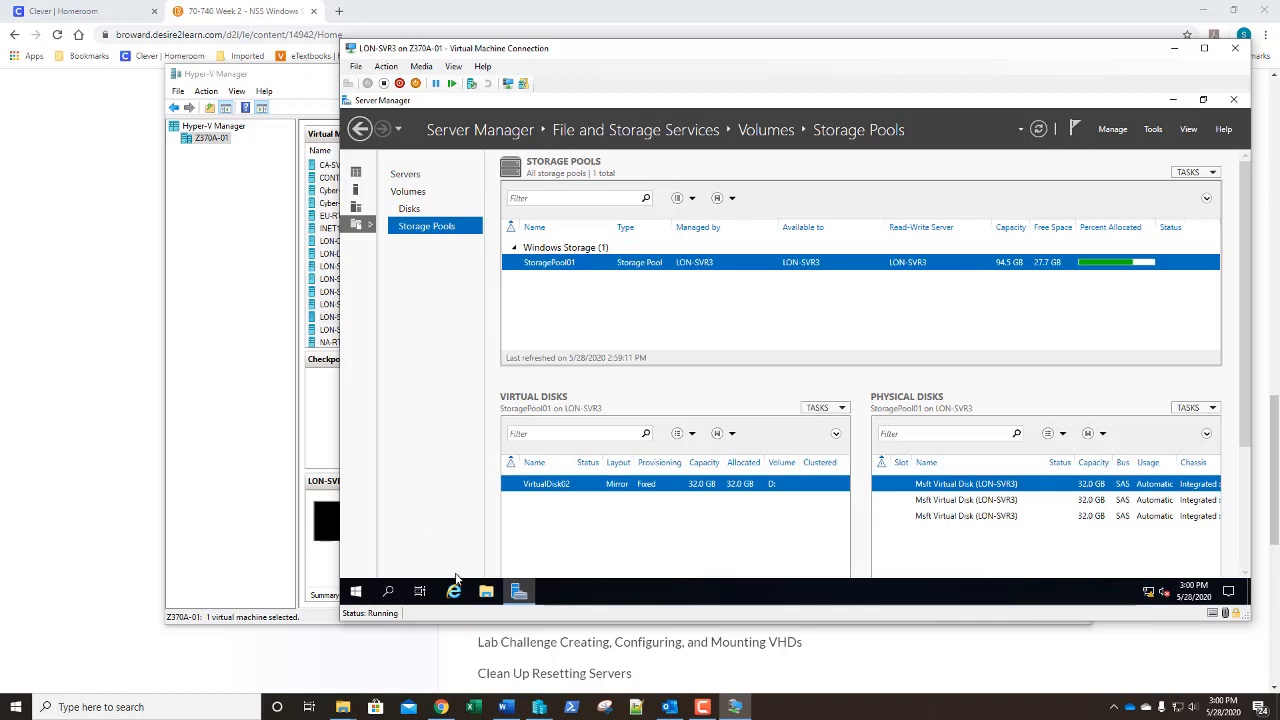
View This PC in File Explorer to confirm the StoragePool (D:) drive is listed
{"action": "left_click", "coordinate": [486, 594]}
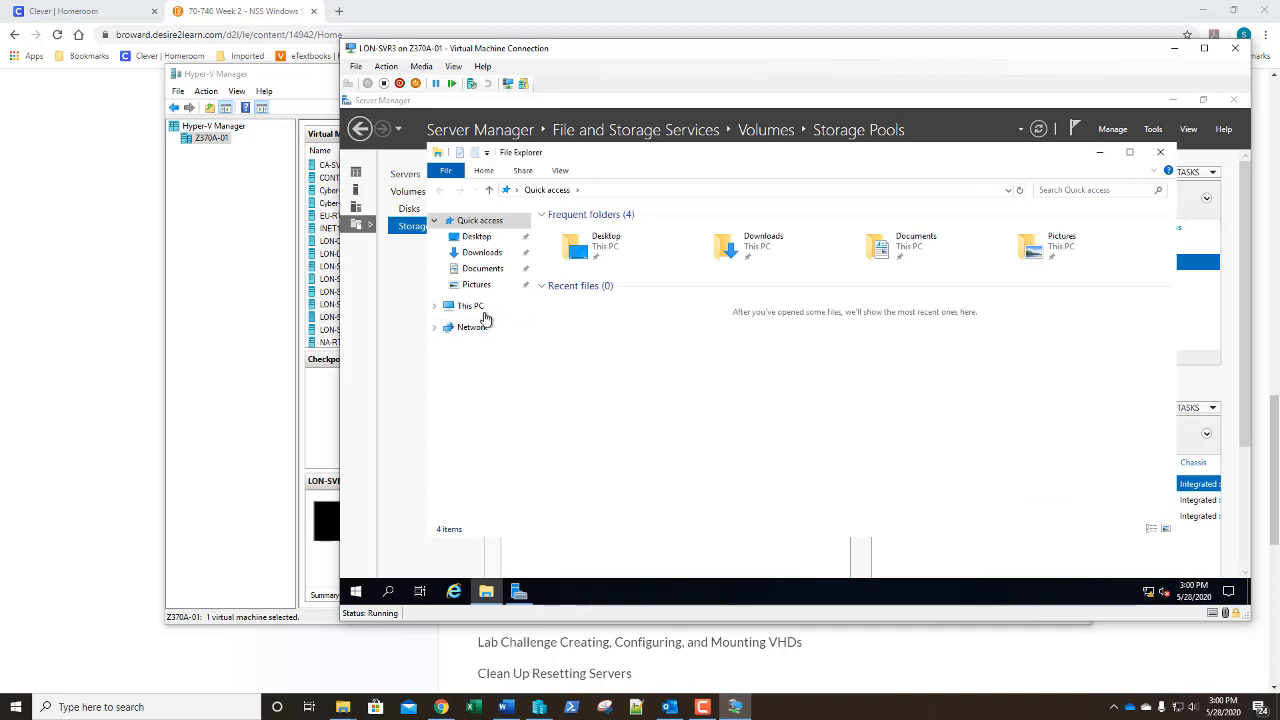
{"action": "left_click", "coordinate": [484, 312]}
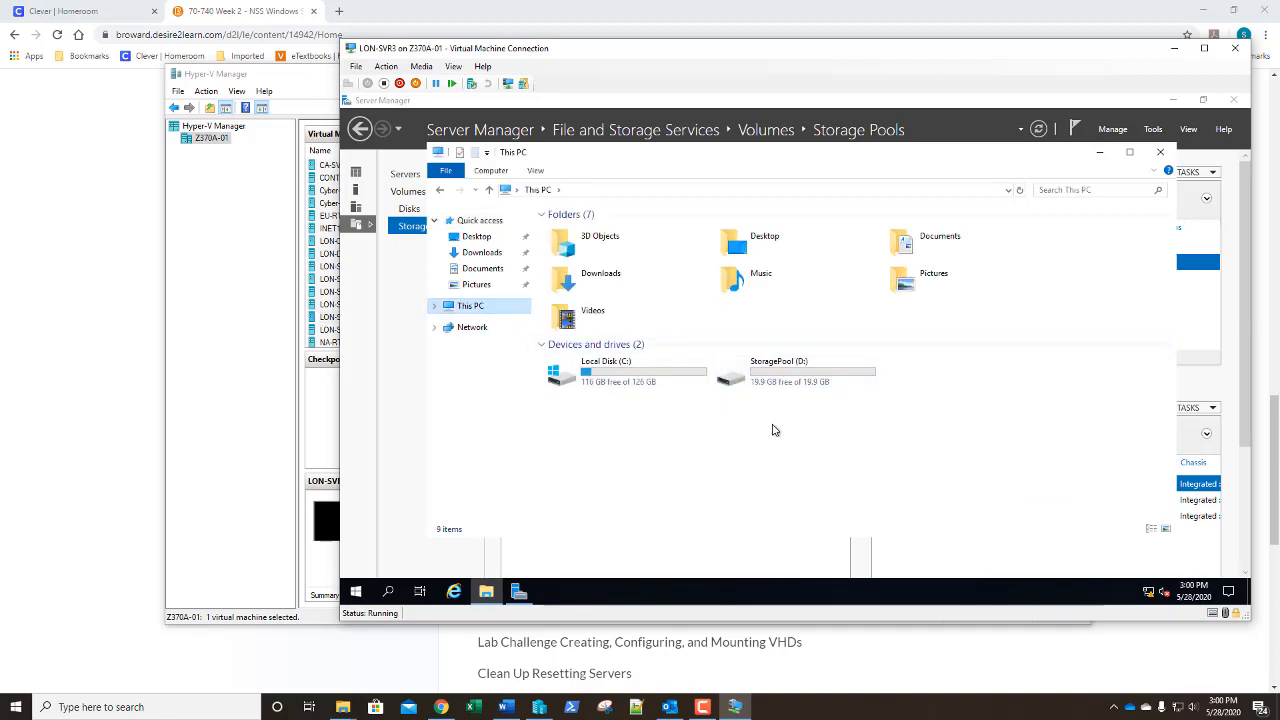
Close File Explorer to return to Server Manager's Storage Pools view
{"action": "left_click", "coordinate": [1160, 154]}
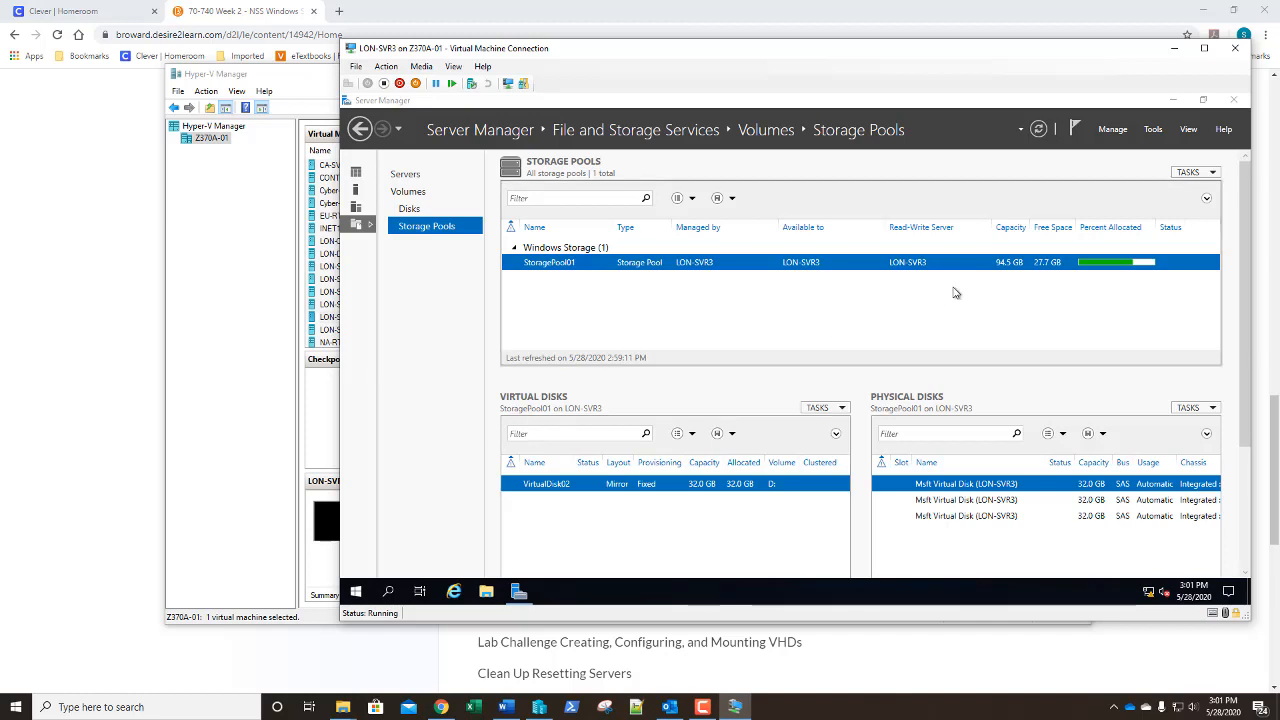
Launch Add Roles and Features with role-based installation targeting LON-SVR3
{"action": "left_click", "coordinate": [1112, 129]}
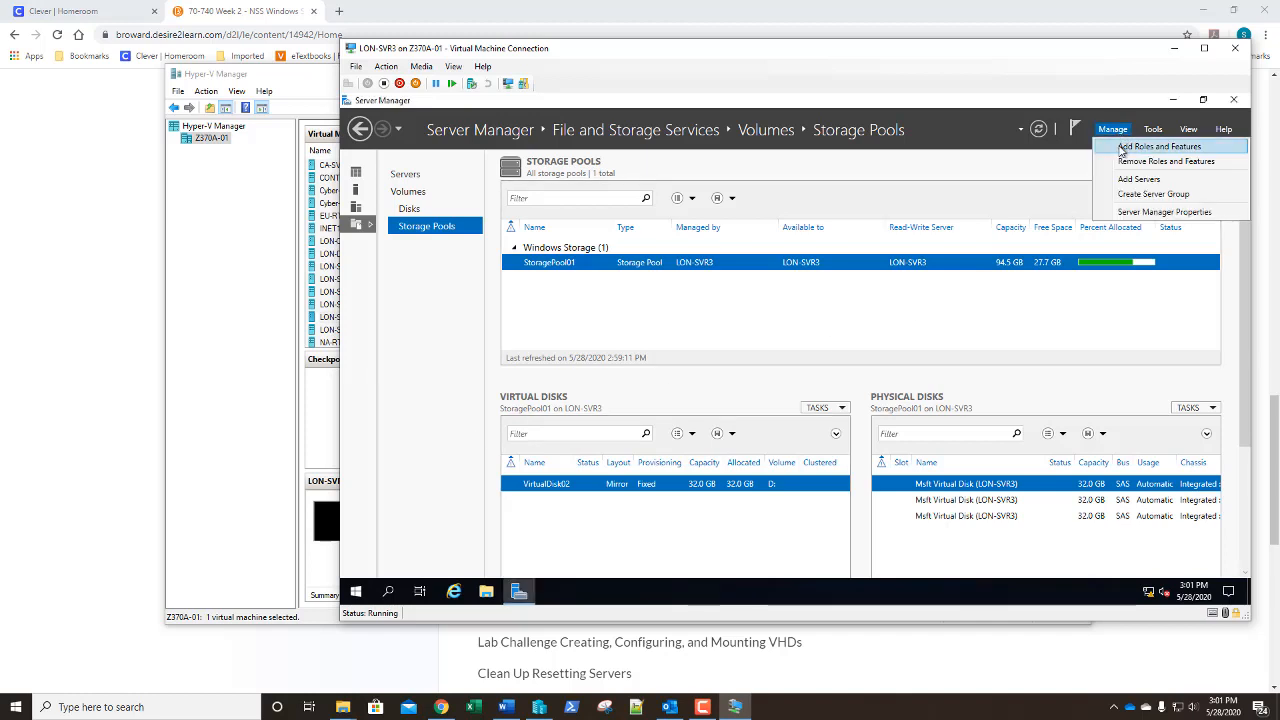
{"action": "left_click", "coordinate": [1121, 150]}
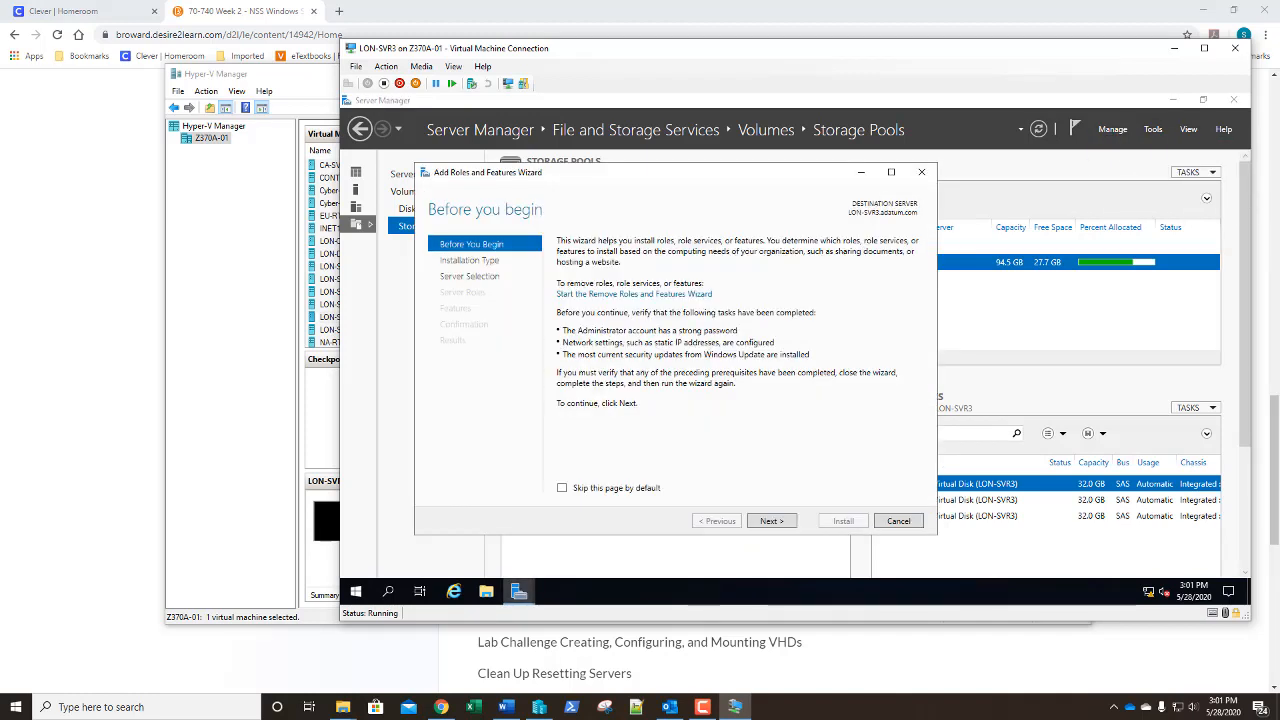
{"action": "left_click", "coordinate": [770, 521]}
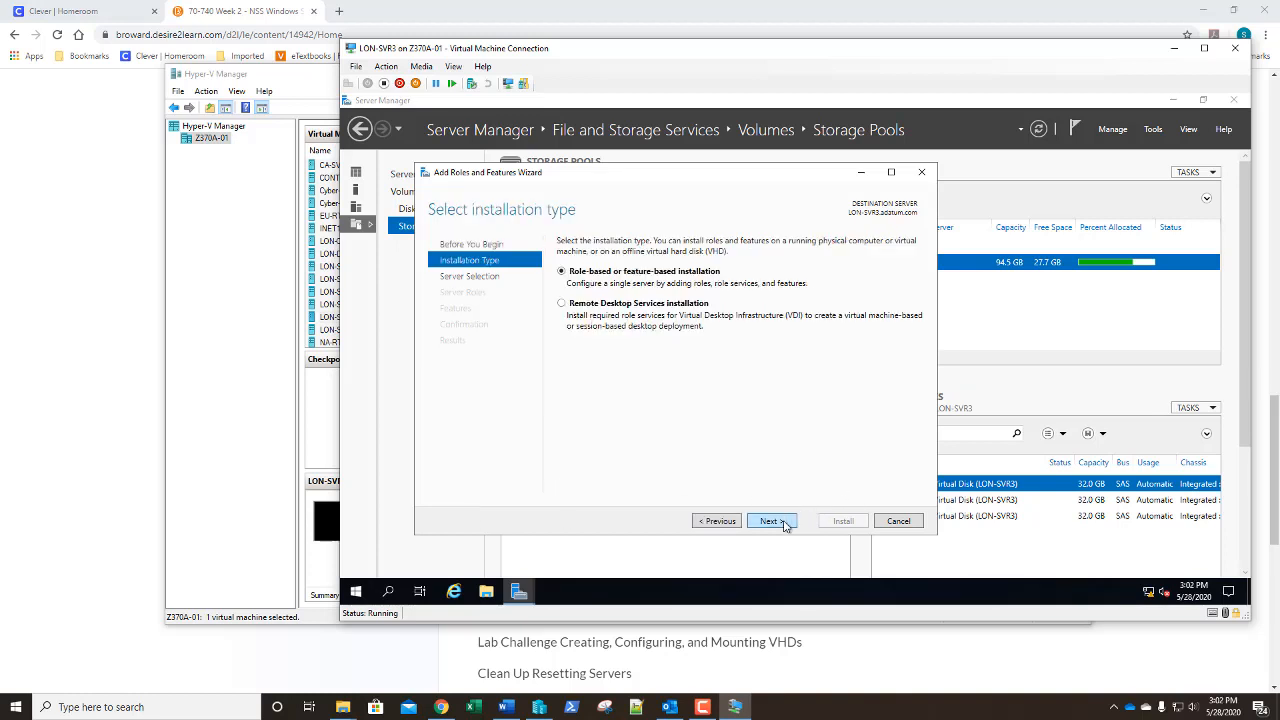
{"action": "left_click", "coordinate": [770, 521]}
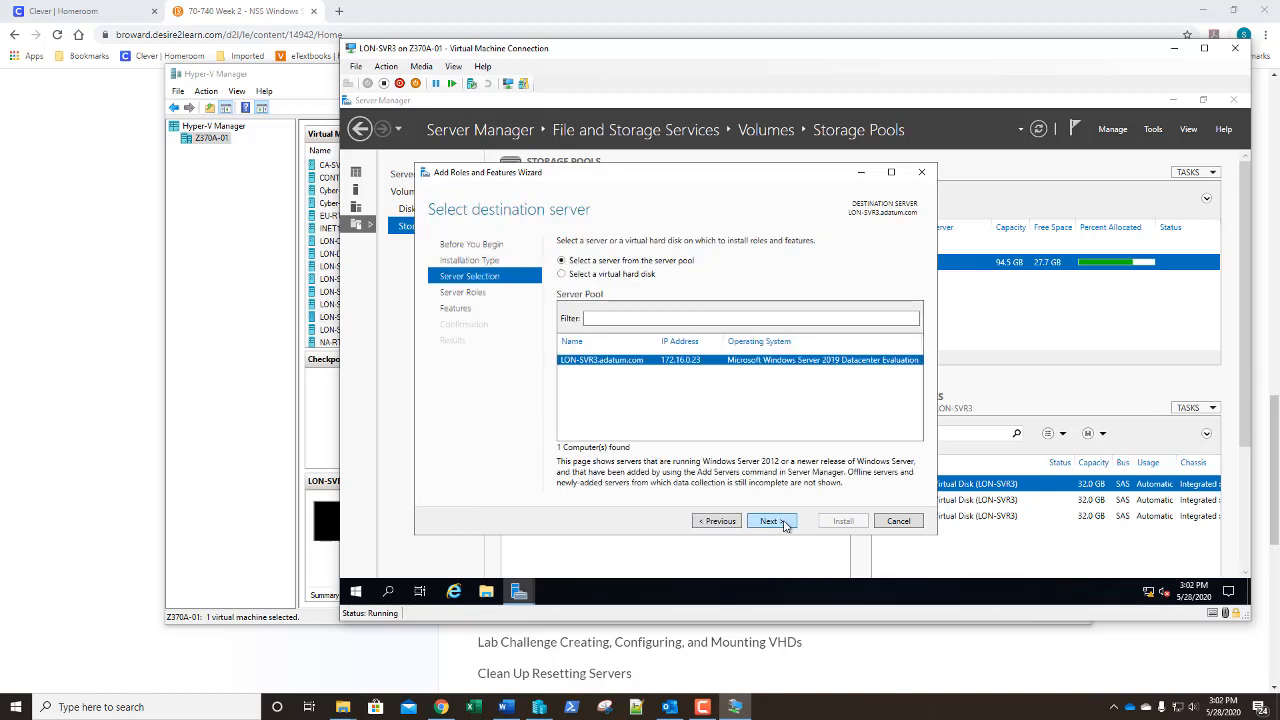
{"action": "left_click", "coordinate": [770, 521]}
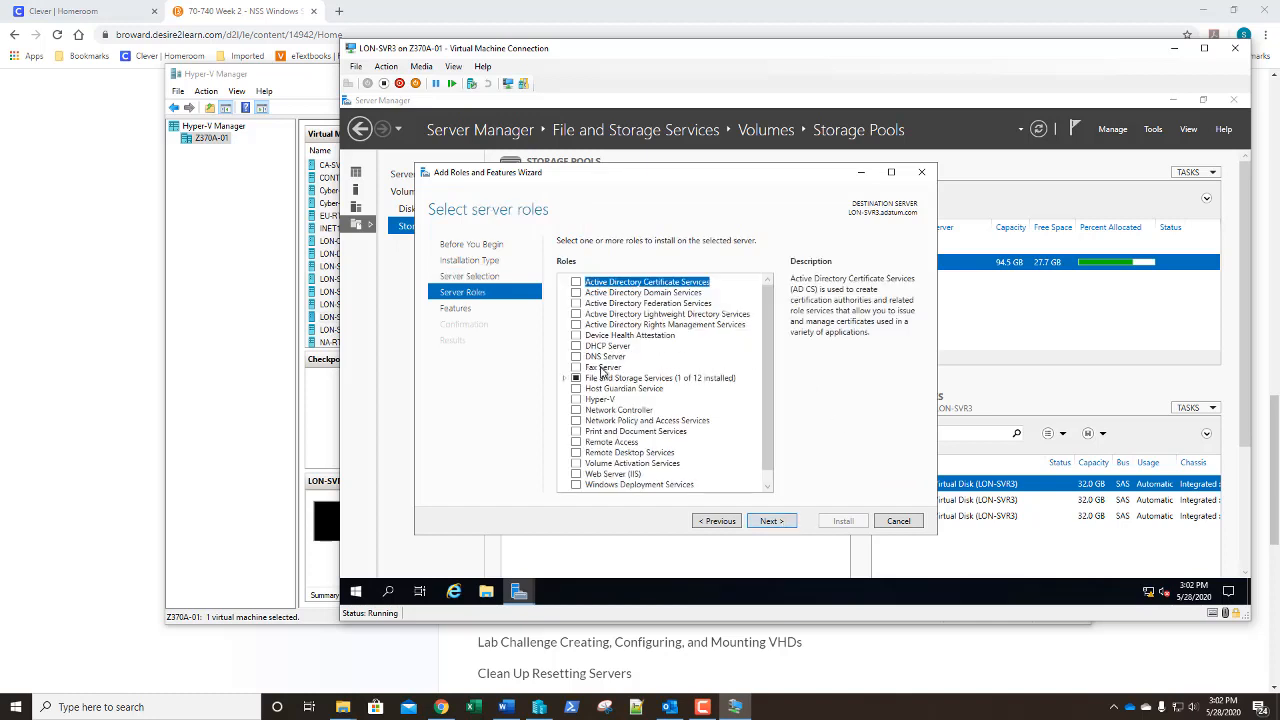
Select iSCSI Target Server, with required features, and iSCSI Target Storage Provider, then install
{"action": "left_click", "coordinate": [566, 379]}
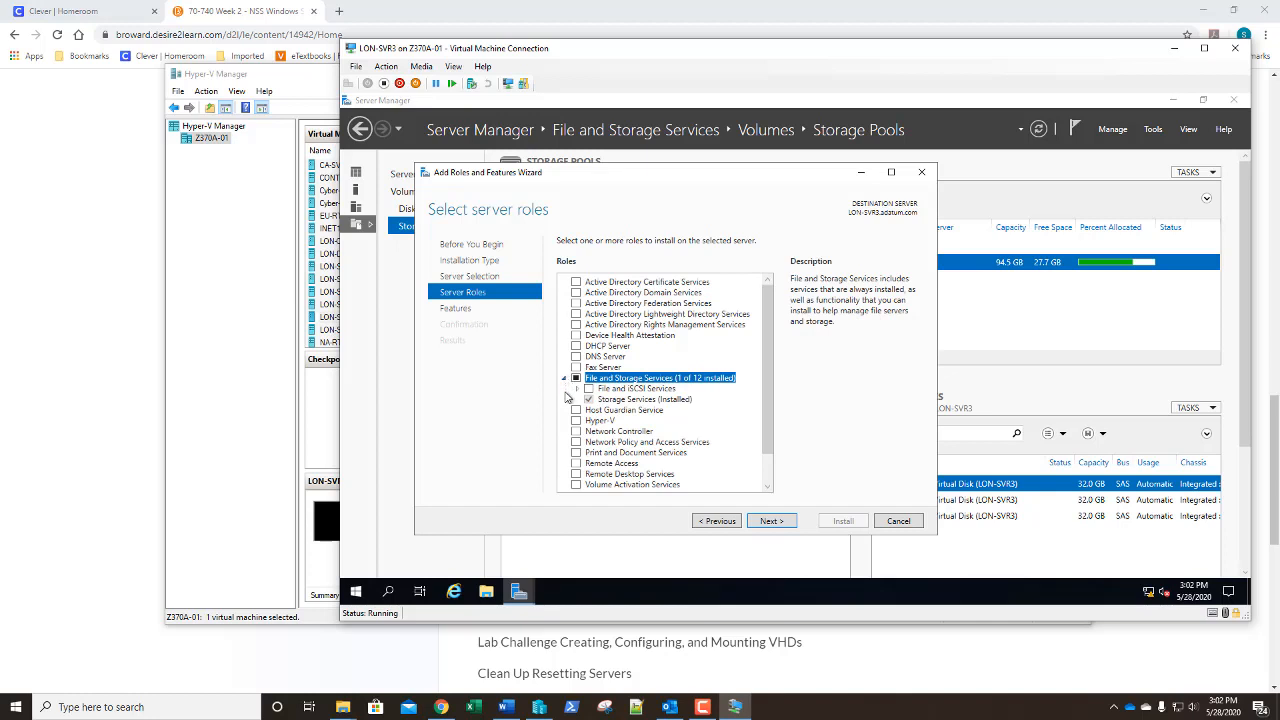
{"action": "left_click", "coordinate": [578, 390]}
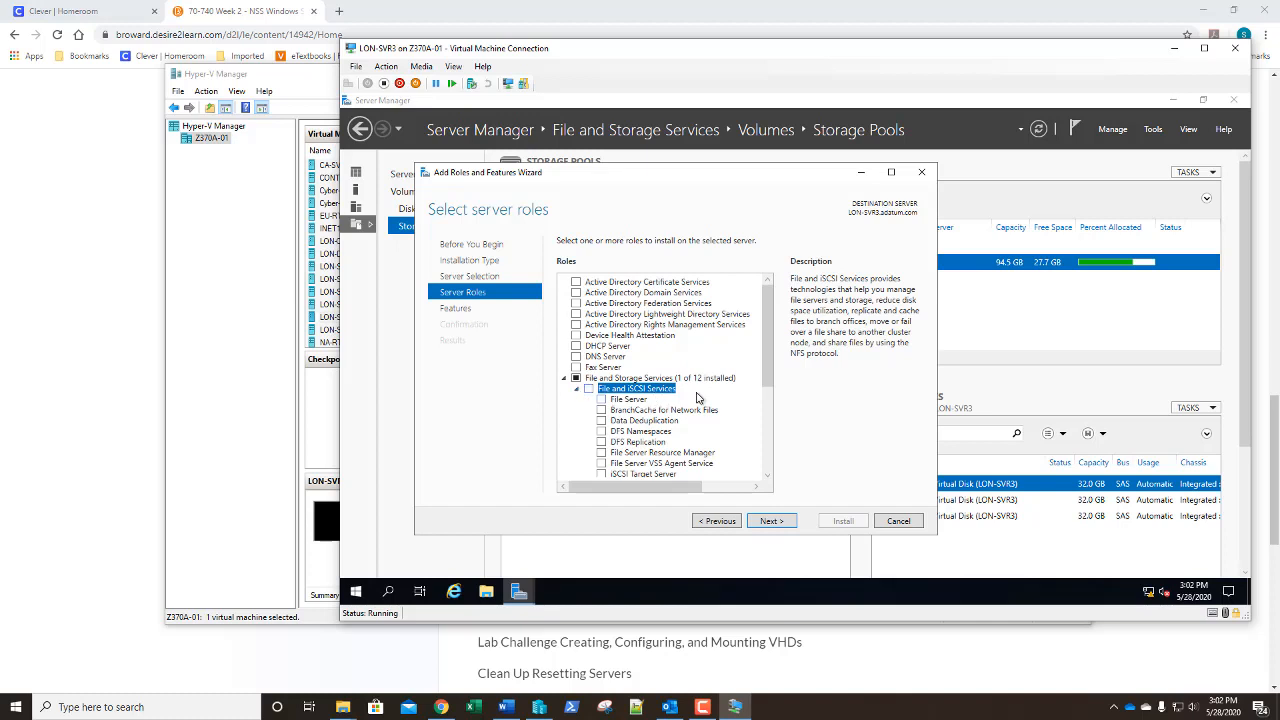
{"action": "scroll", "coordinate": [704, 399], "scroll_direction": "down", "scroll_amount": 2}
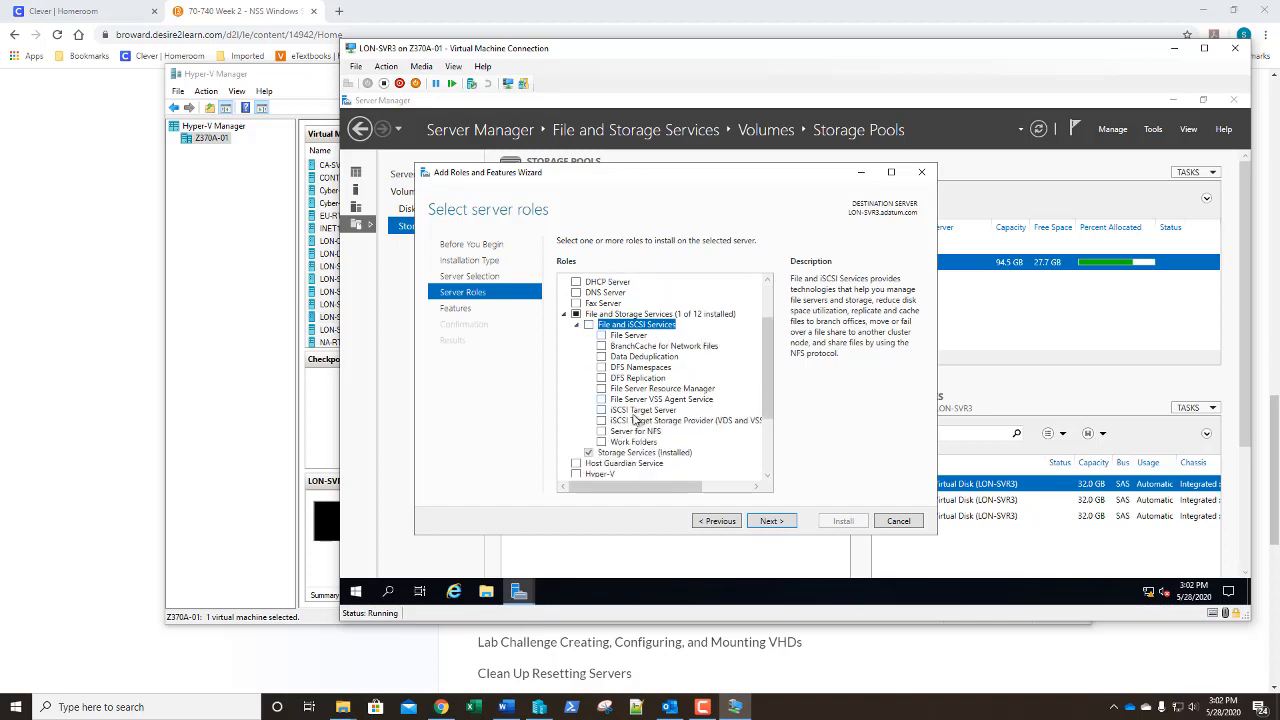
{"action": "left_click", "coordinate": [603, 412]}
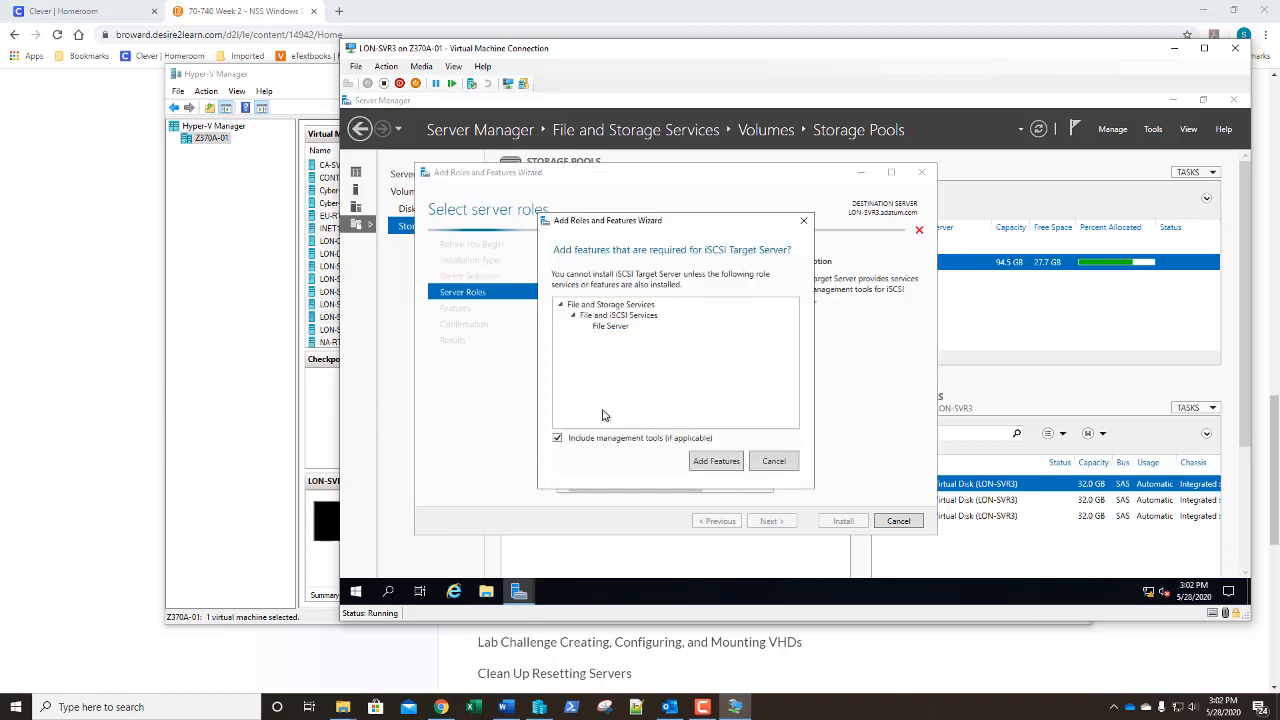
{"action": "left_click", "coordinate": [712, 463]}
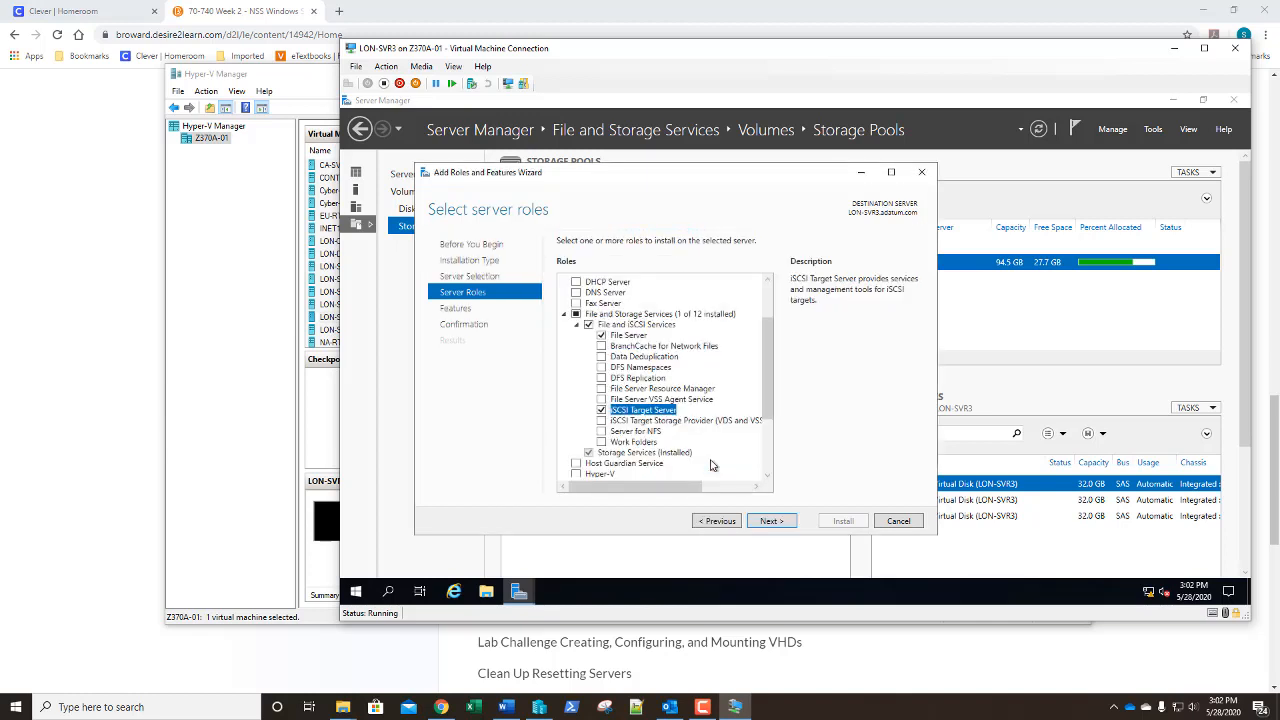
{"action": "left_click", "coordinate": [603, 421]}
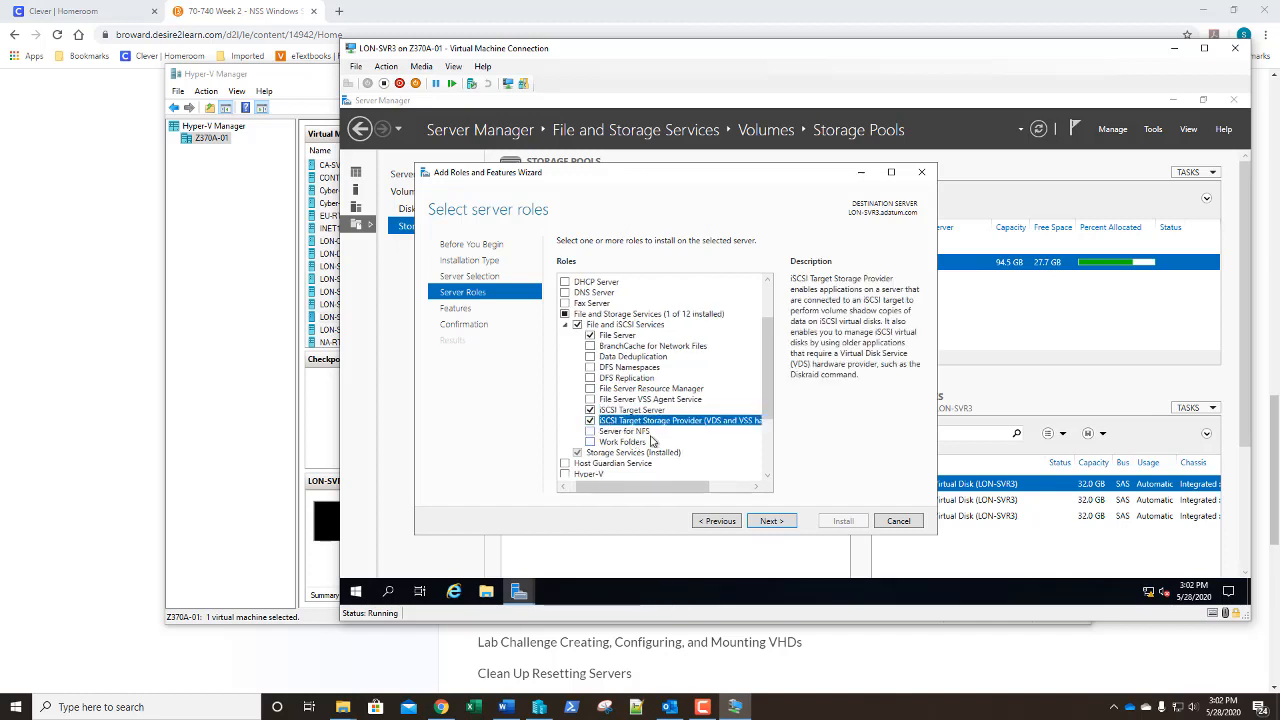
{"action": "left_click", "coordinate": [771, 521]}
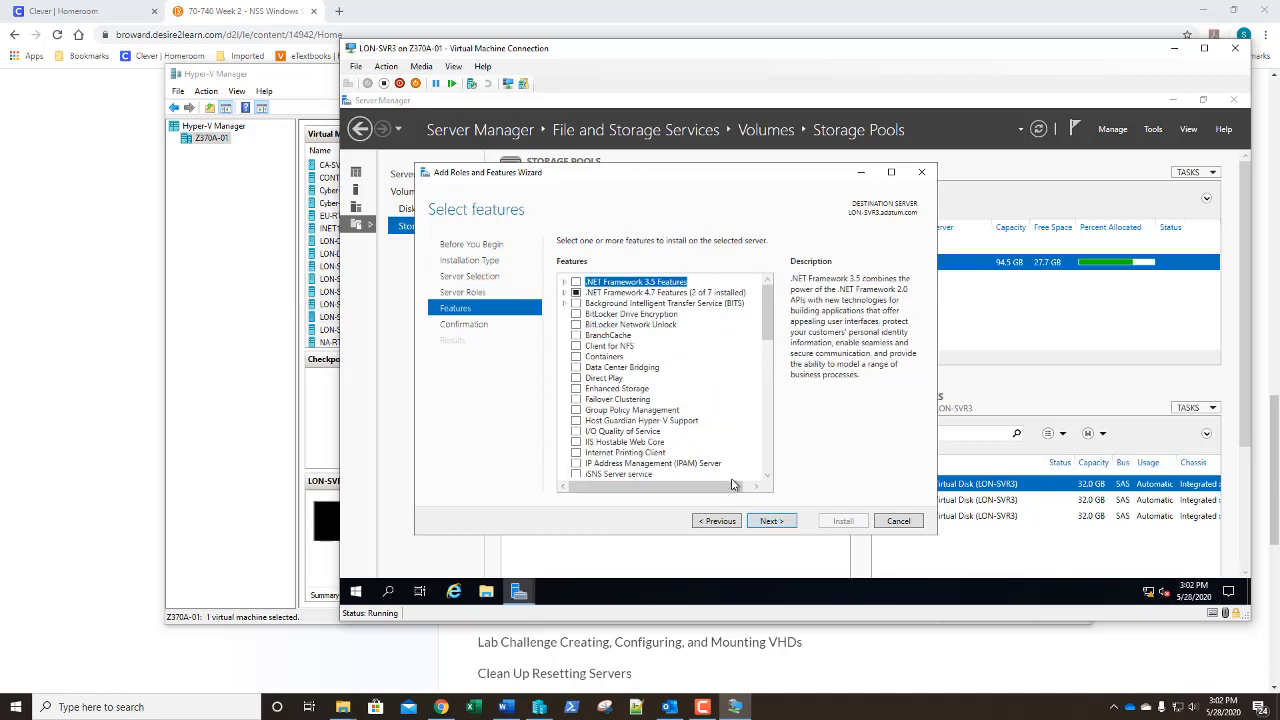
{"action": "left_click", "coordinate": [771, 521]}
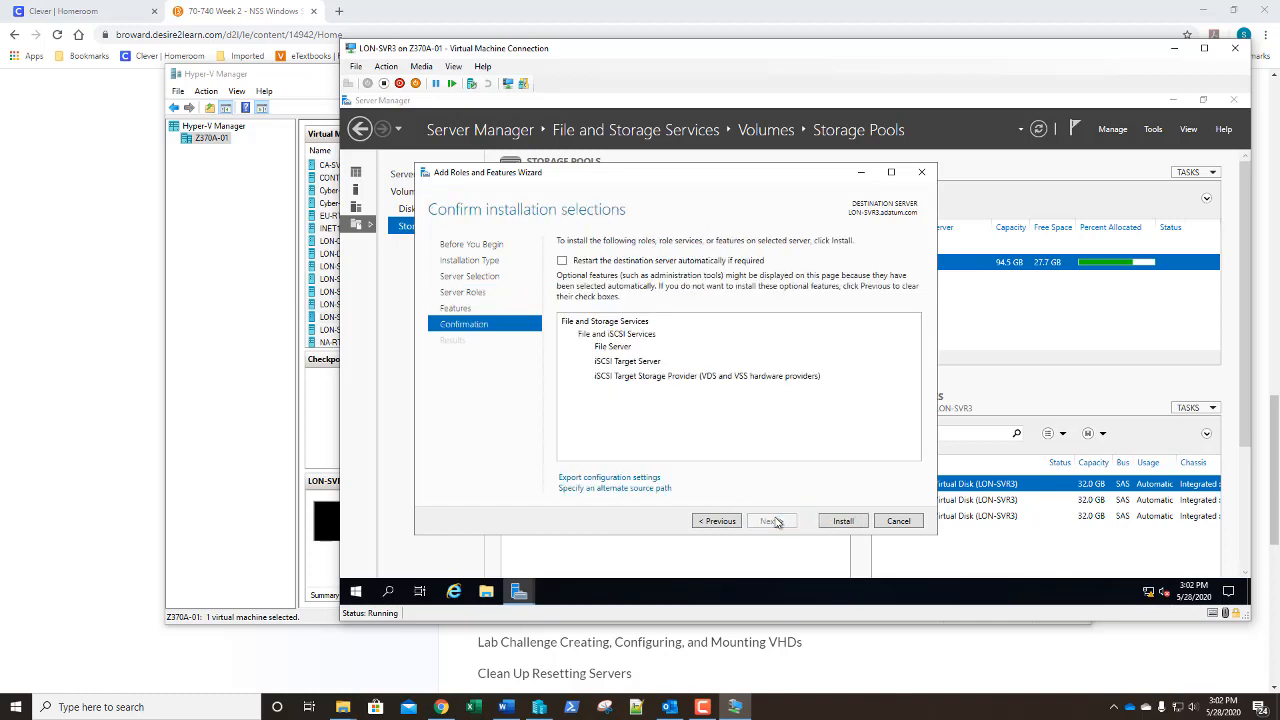
{"action": "left_click", "coordinate": [839, 524]}
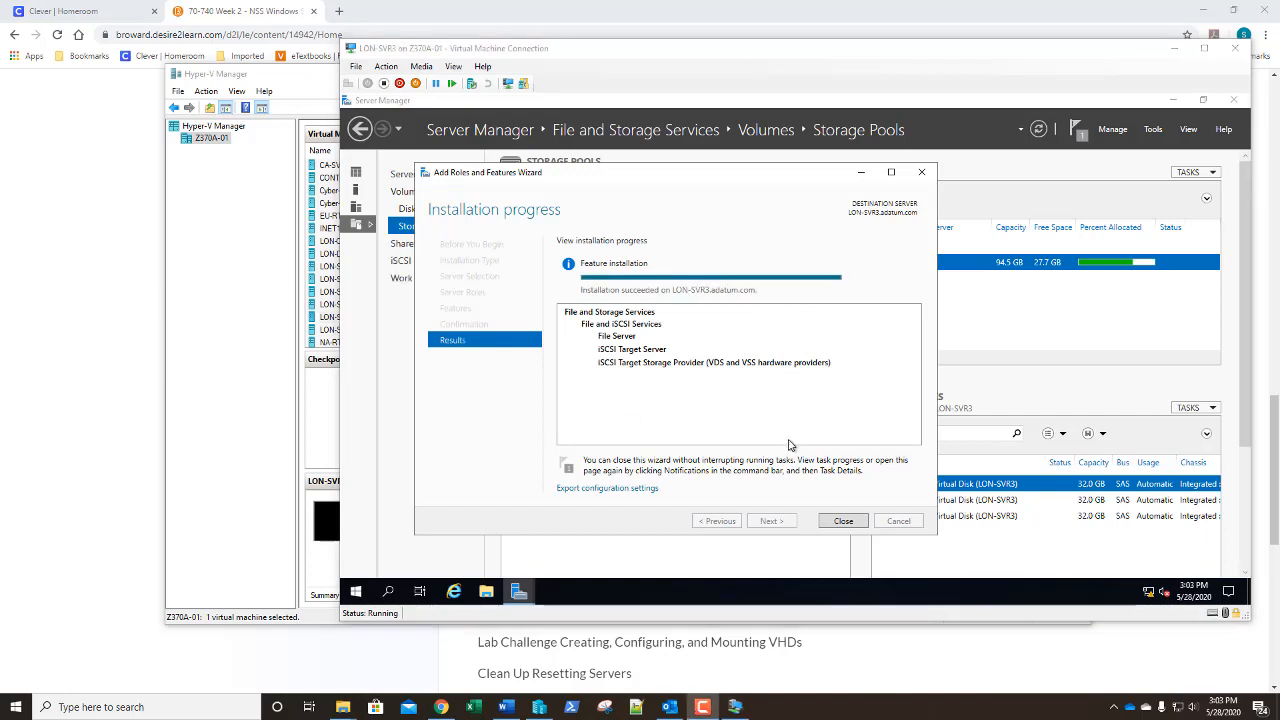
Close the finished role installation wizard and show the iSCSI virtual disks page with its task list
{"action": "left_click", "coordinate": [842, 522]}
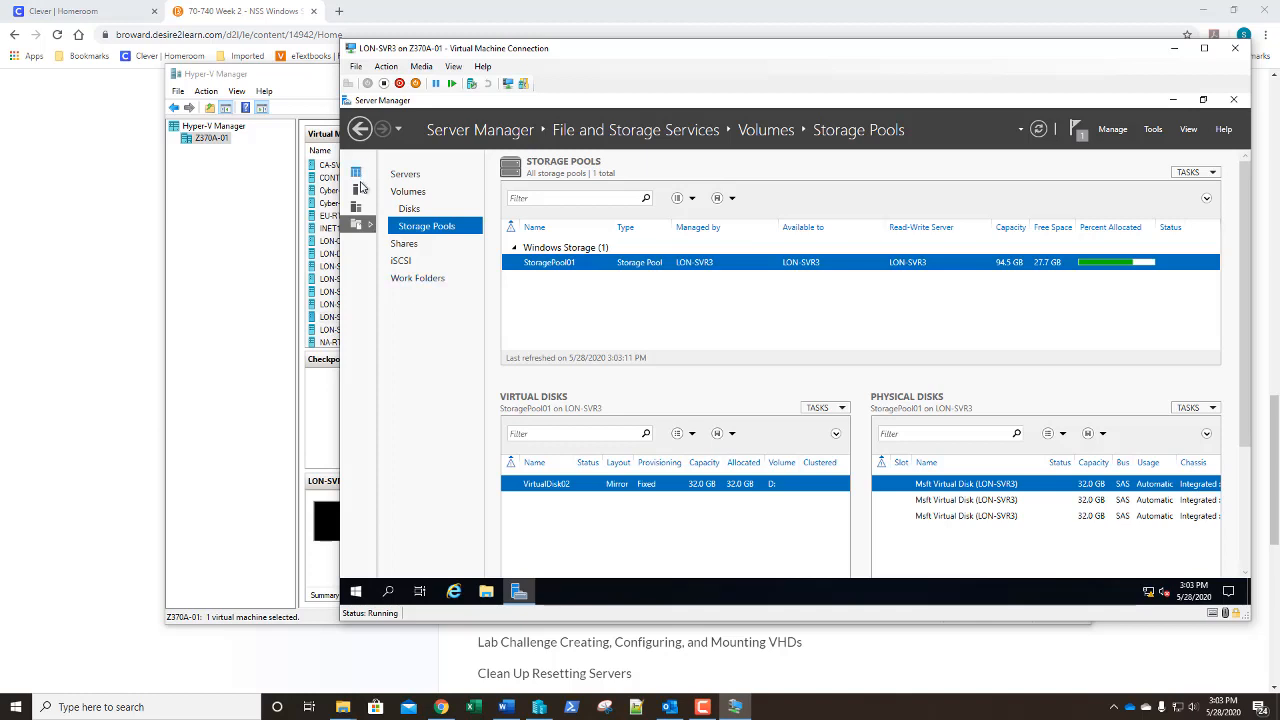
{"action": "left_click", "coordinate": [401, 261]}
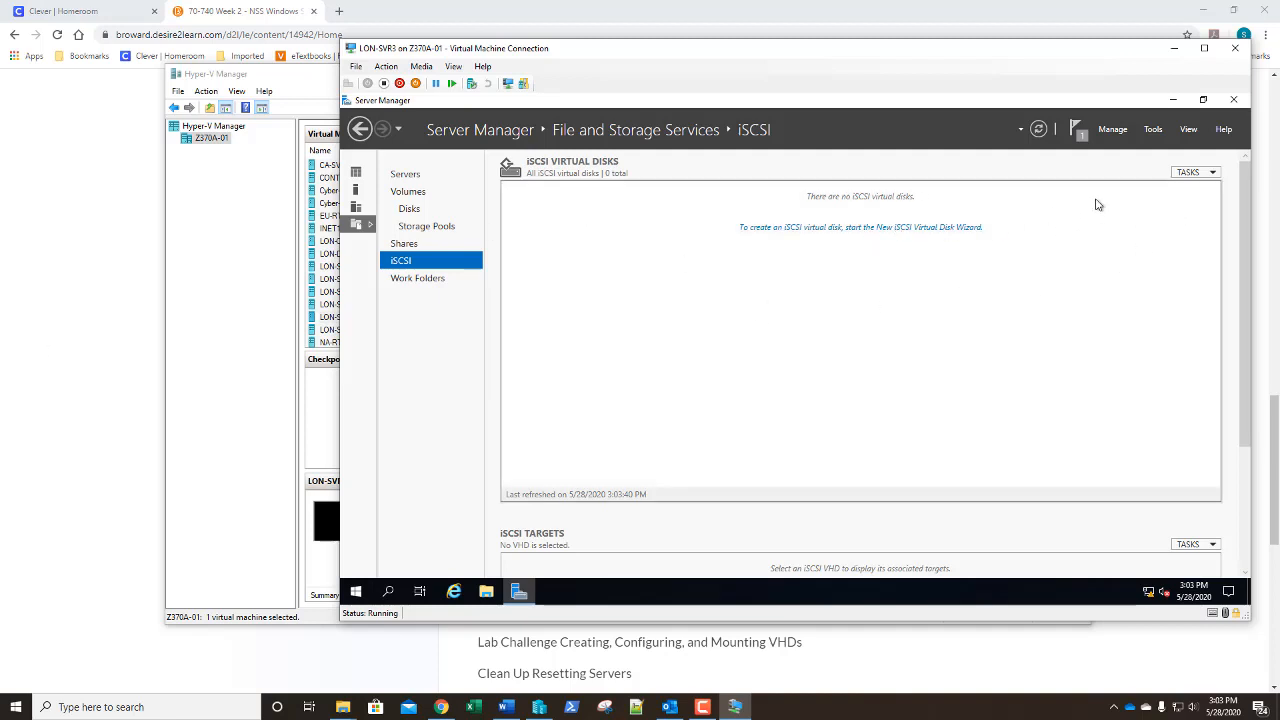
{"action": "left_click", "coordinate": [1200, 174]}
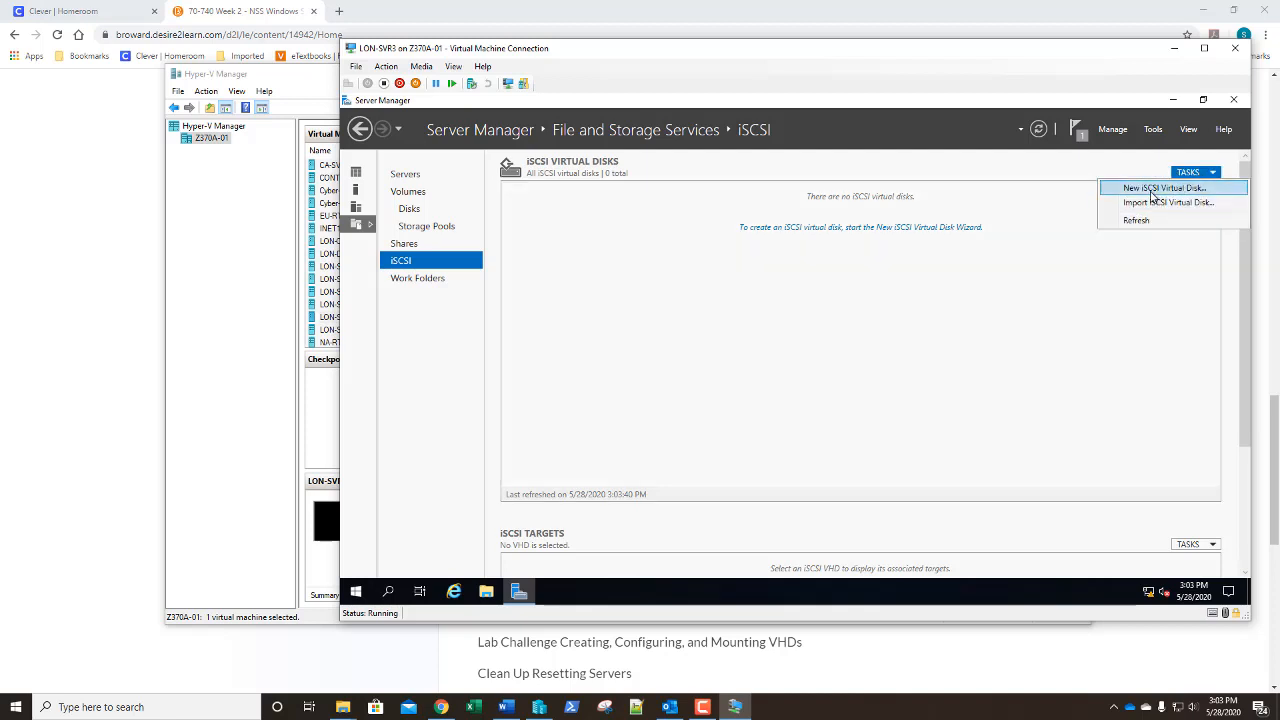
Start a new iSCSI virtual disk on LON-SVR3's volume C: and enter the name QuorumDrive
{"action": "left_click", "coordinate": [1153, 198]}
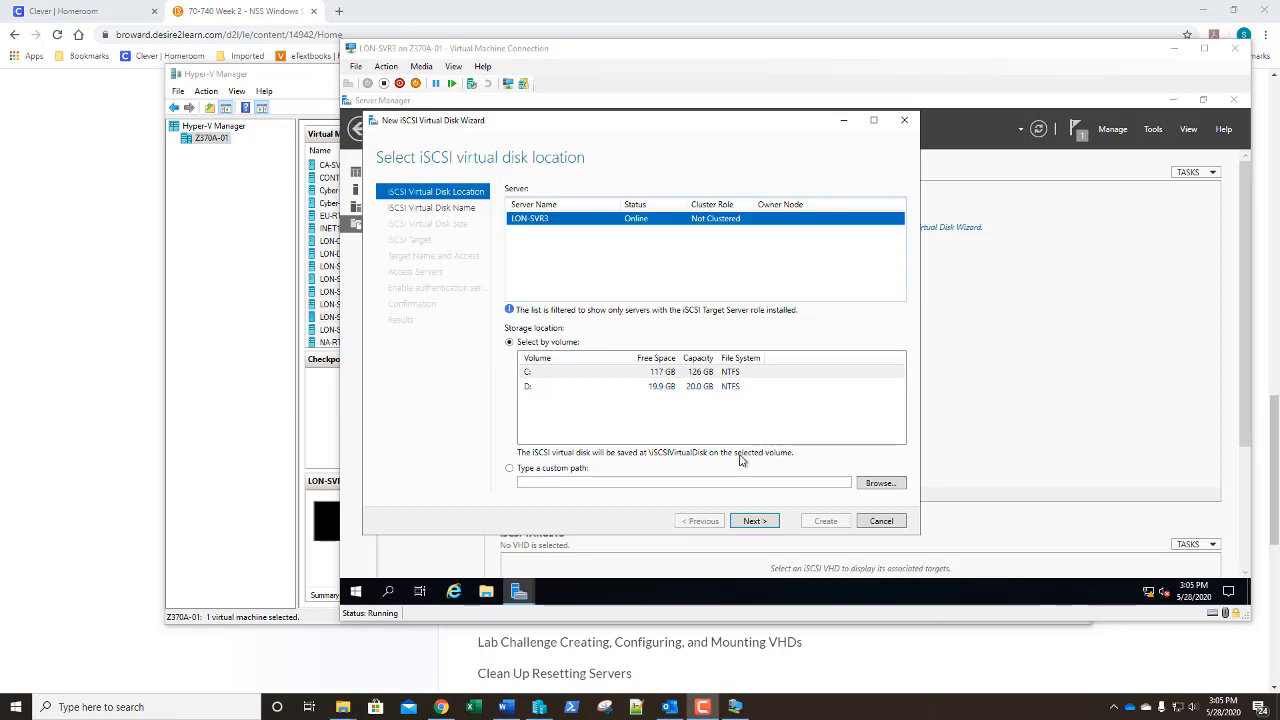
{"action": "left_click", "coordinate": [755, 521]}
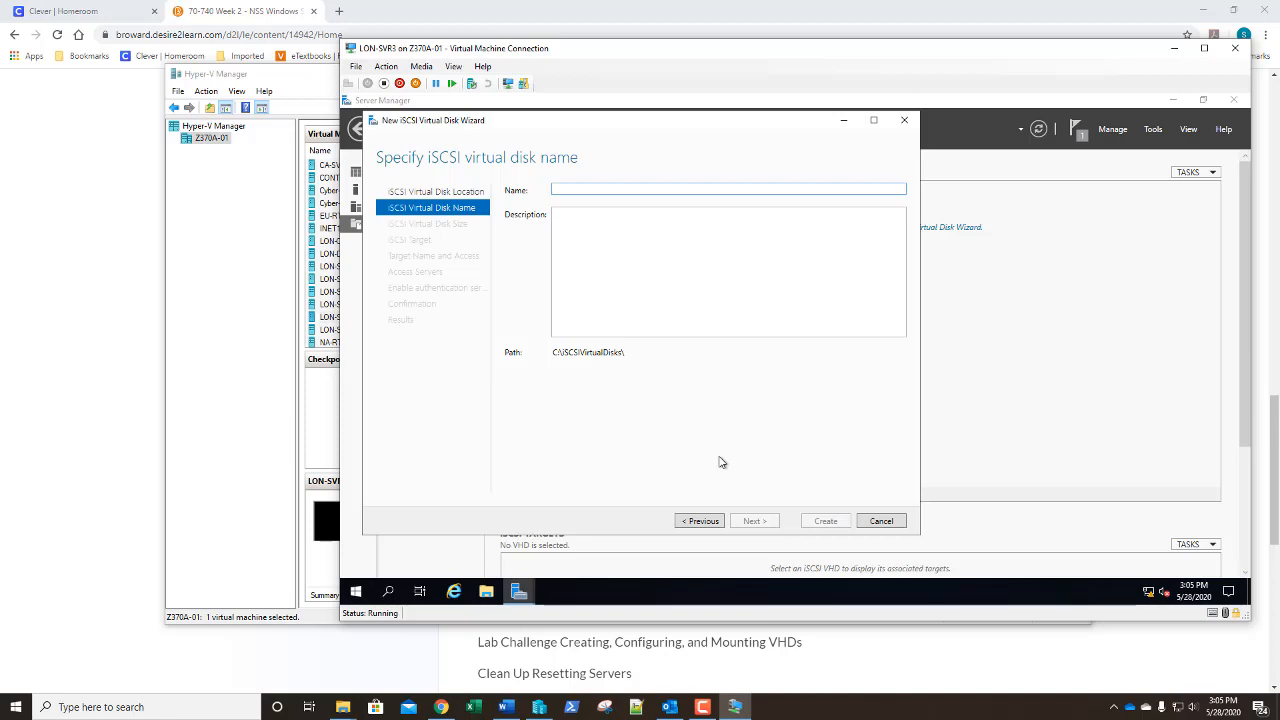
{"action": "type", "text": "Quo"}
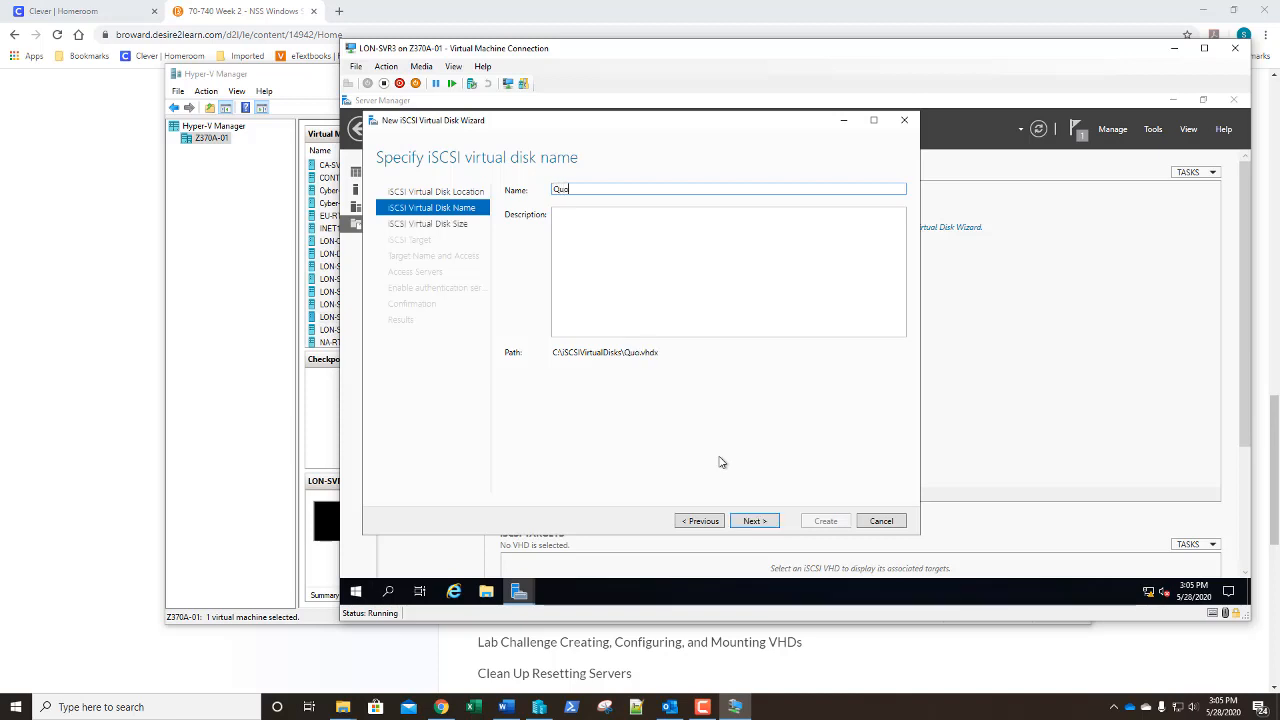
{"action": "type", "text": "rumDrive"}
Give the QuorumDrive disk a size of 1 GB and a new iSCSI target named ClusterGroup1
{"action": "left_click", "coordinate": [757, 522]}
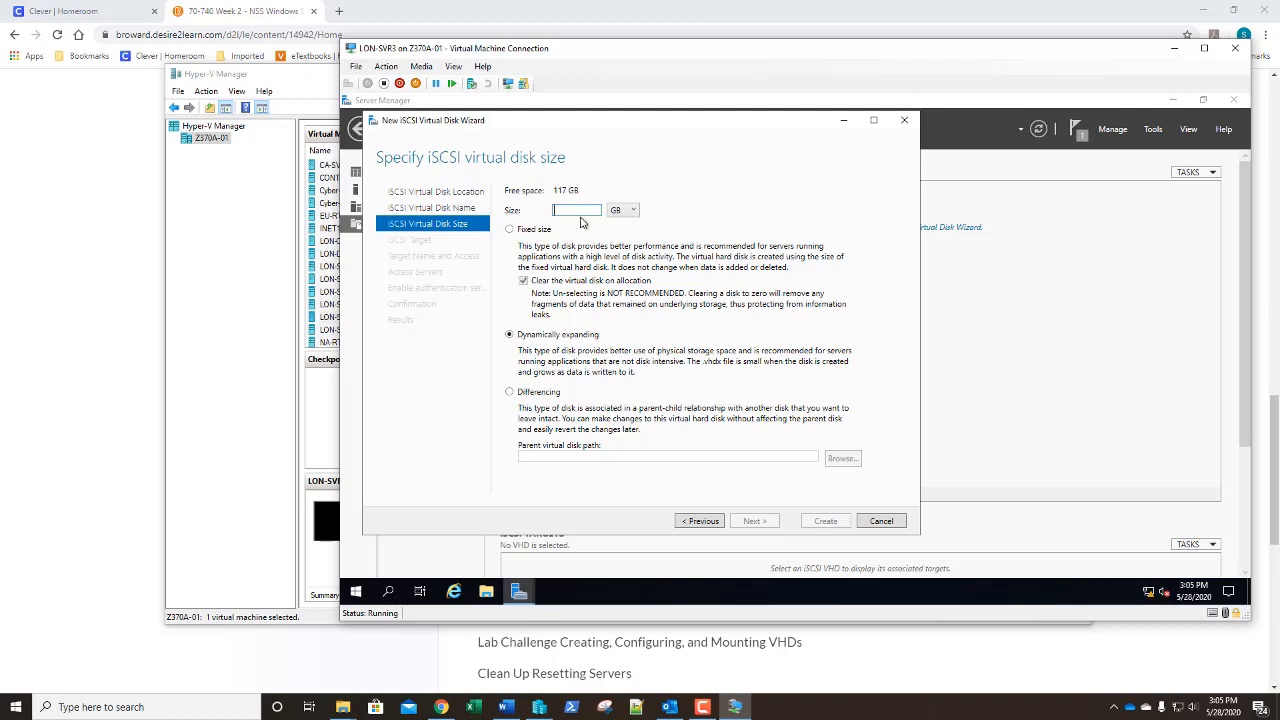
{"action": "type", "text": "1"}
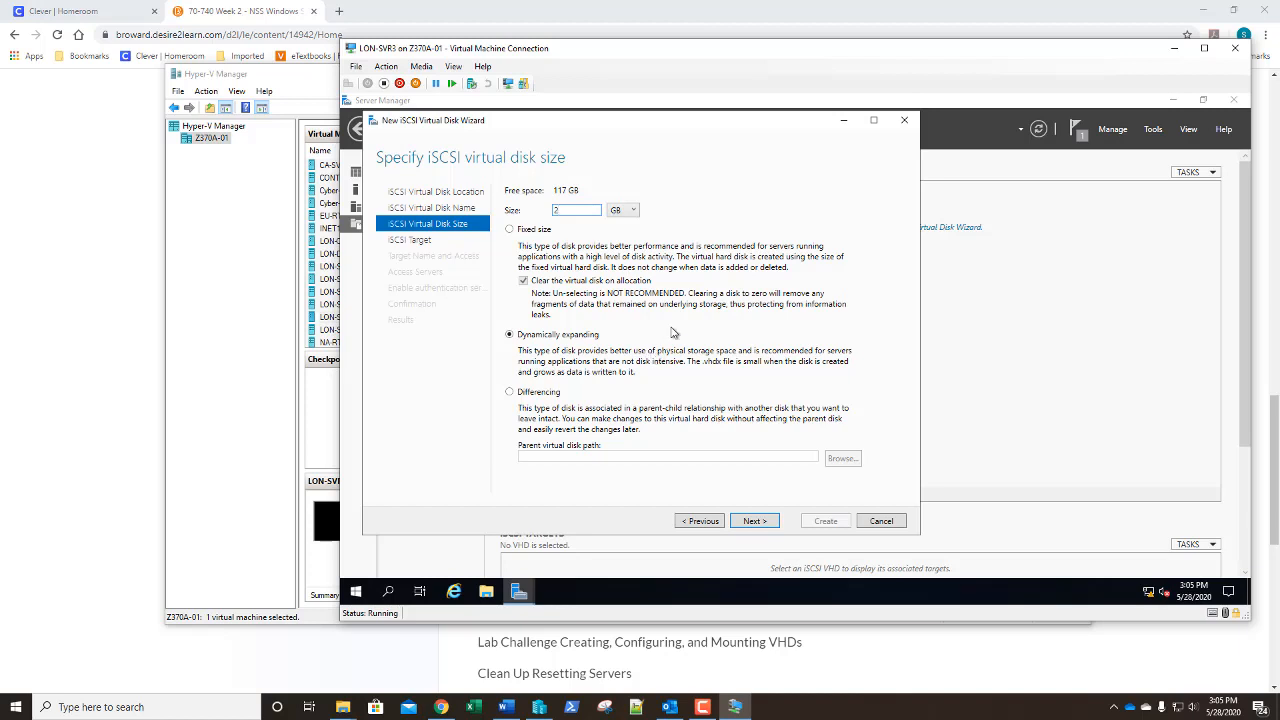
{"action": "left_click", "coordinate": [756, 522]}
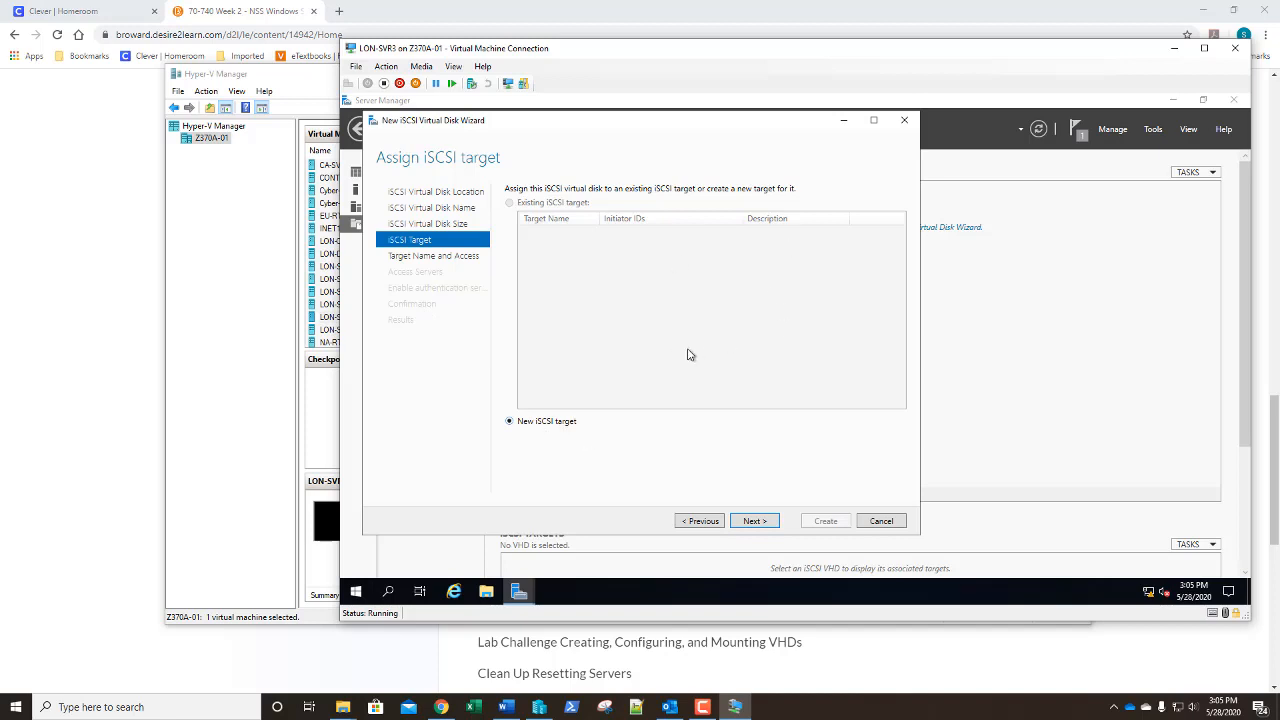
{"action": "left_click", "coordinate": [752, 521]}
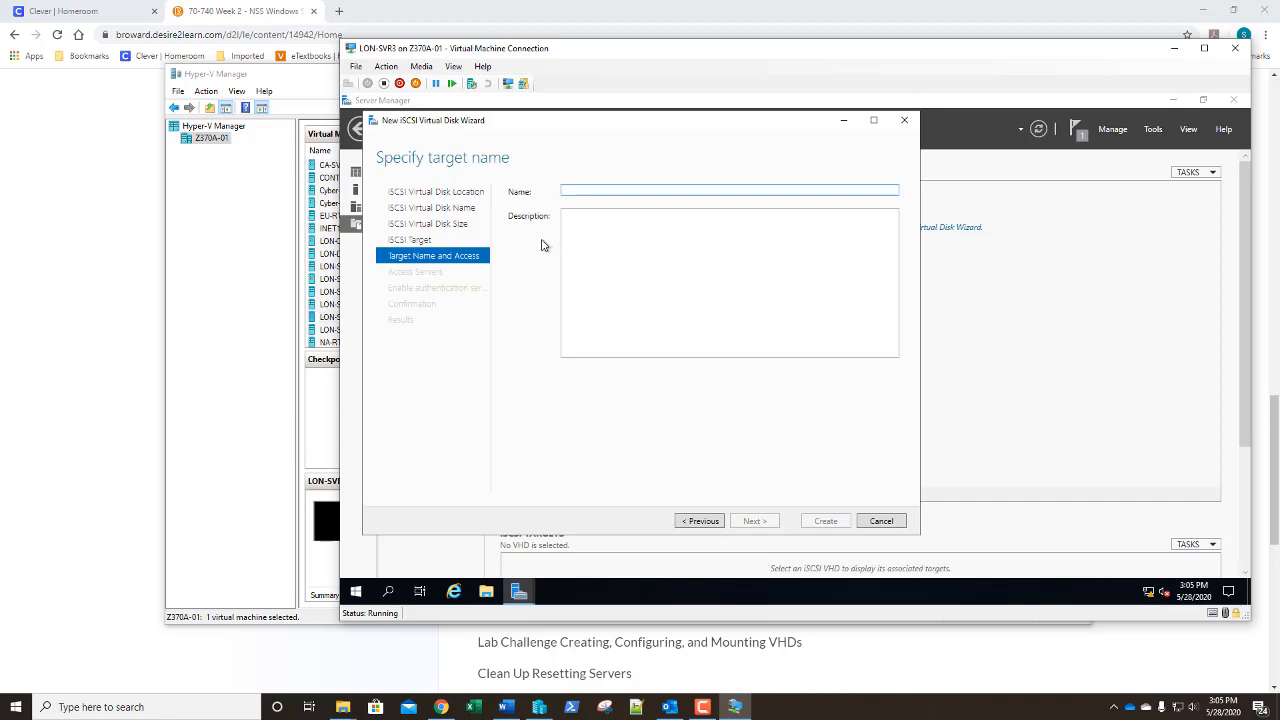
{"action": "type", "text": "C"}
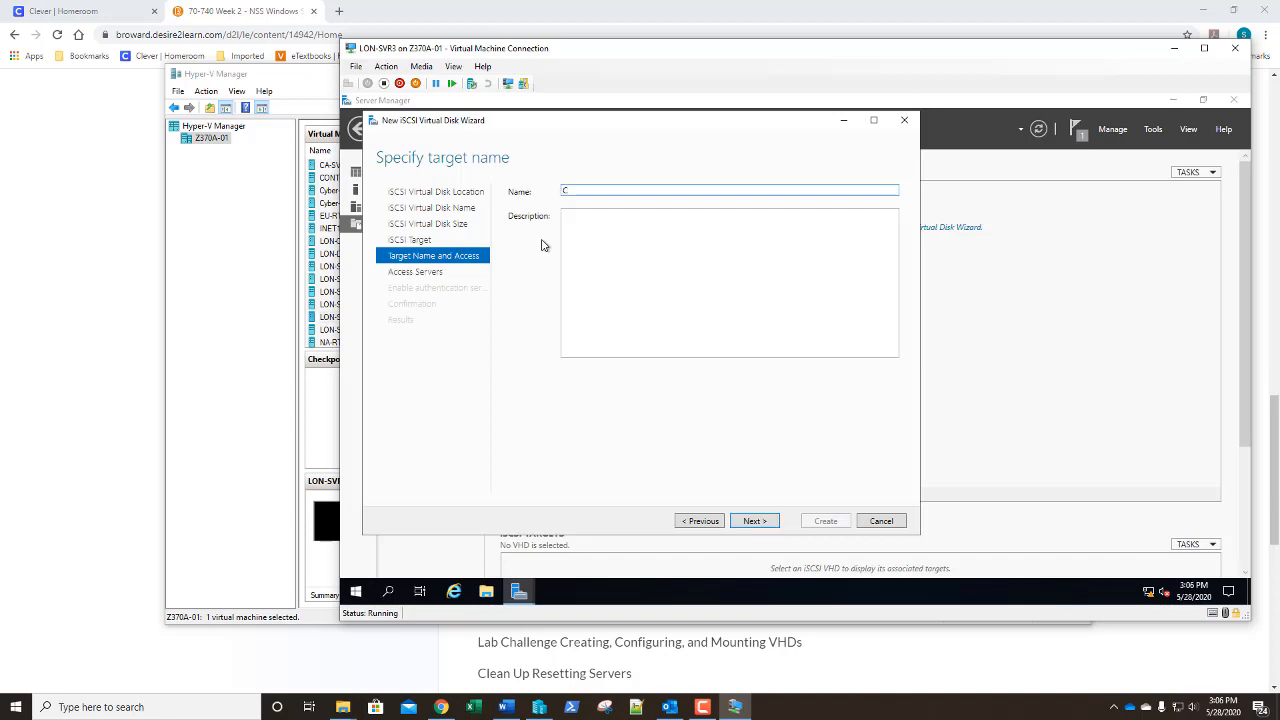
{"action": "type", "text": "lusterGroup1"}
{"action": "left_click", "coordinate": [750, 521]}
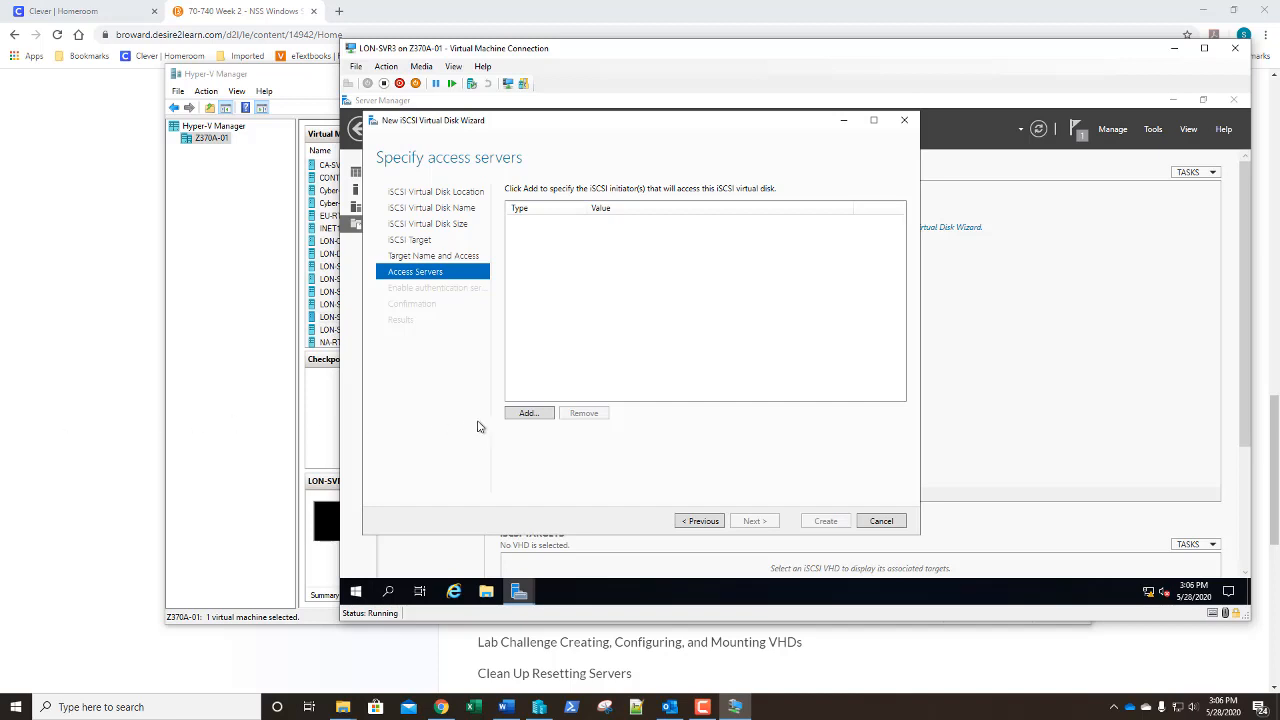
Add a first access server, identified by a typed IP address
{"action": "left_click", "coordinate": [527, 413]}
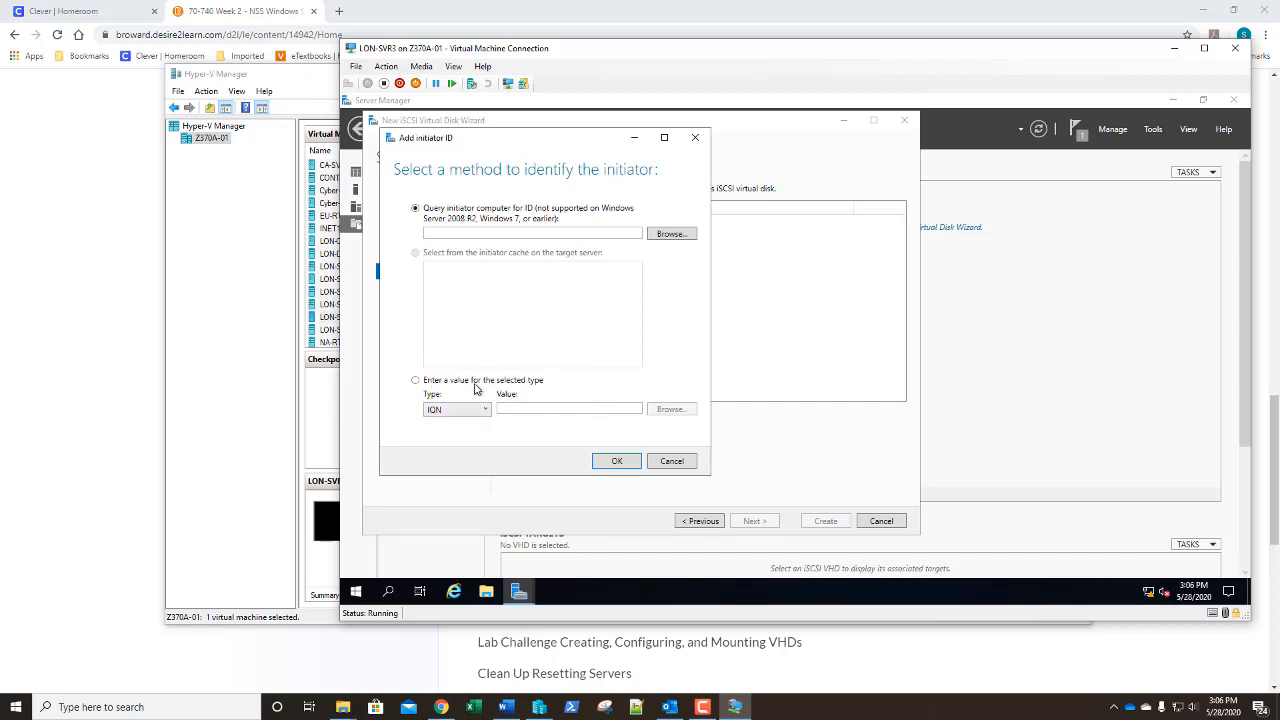
{"action": "left_click", "coordinate": [416, 381]}
{"action": "left_click", "coordinate": [451, 418]}
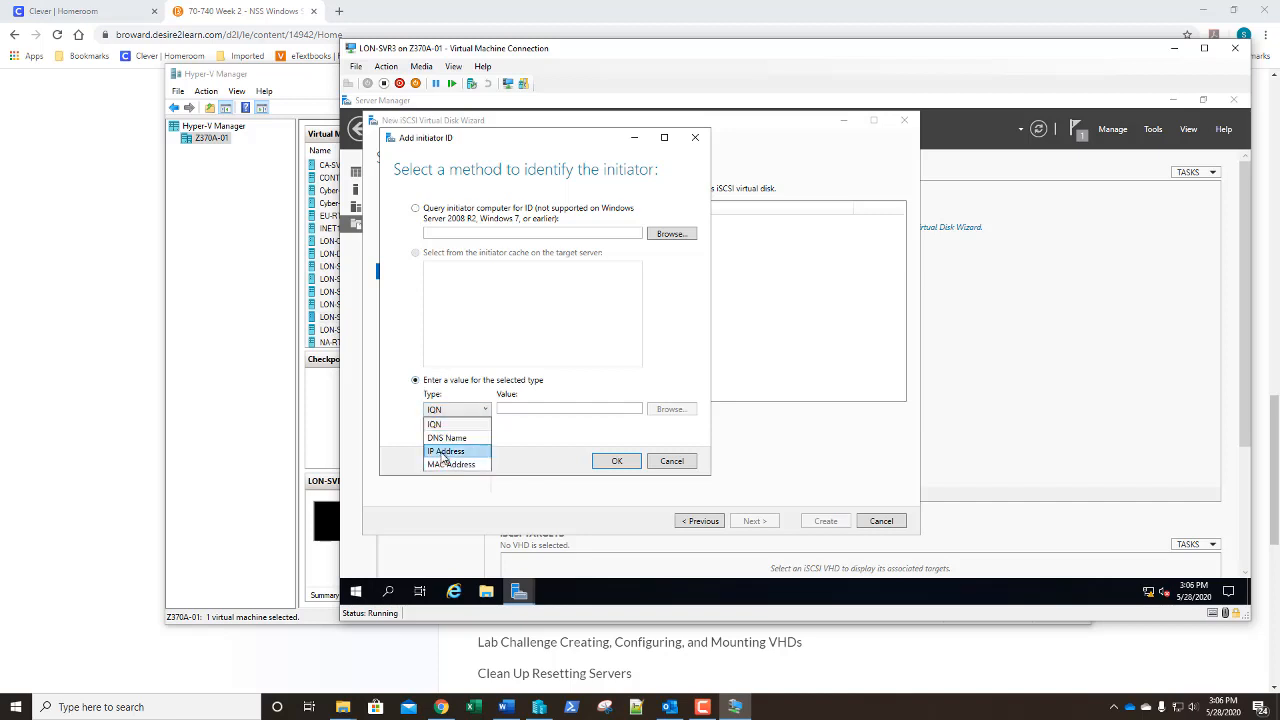
{"action": "left_click", "coordinate": [442, 453]}
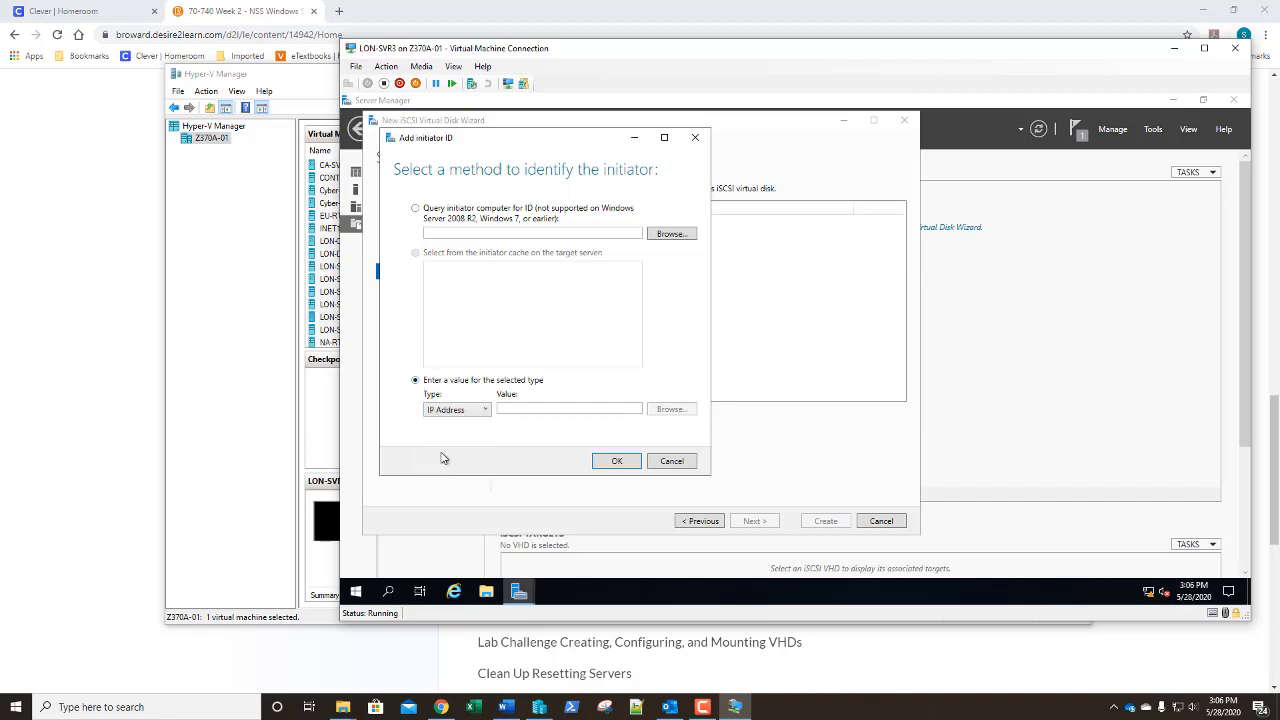
{"action": "left_click", "coordinate": [534, 408]}
{"action": "type", "text": "192.168."}
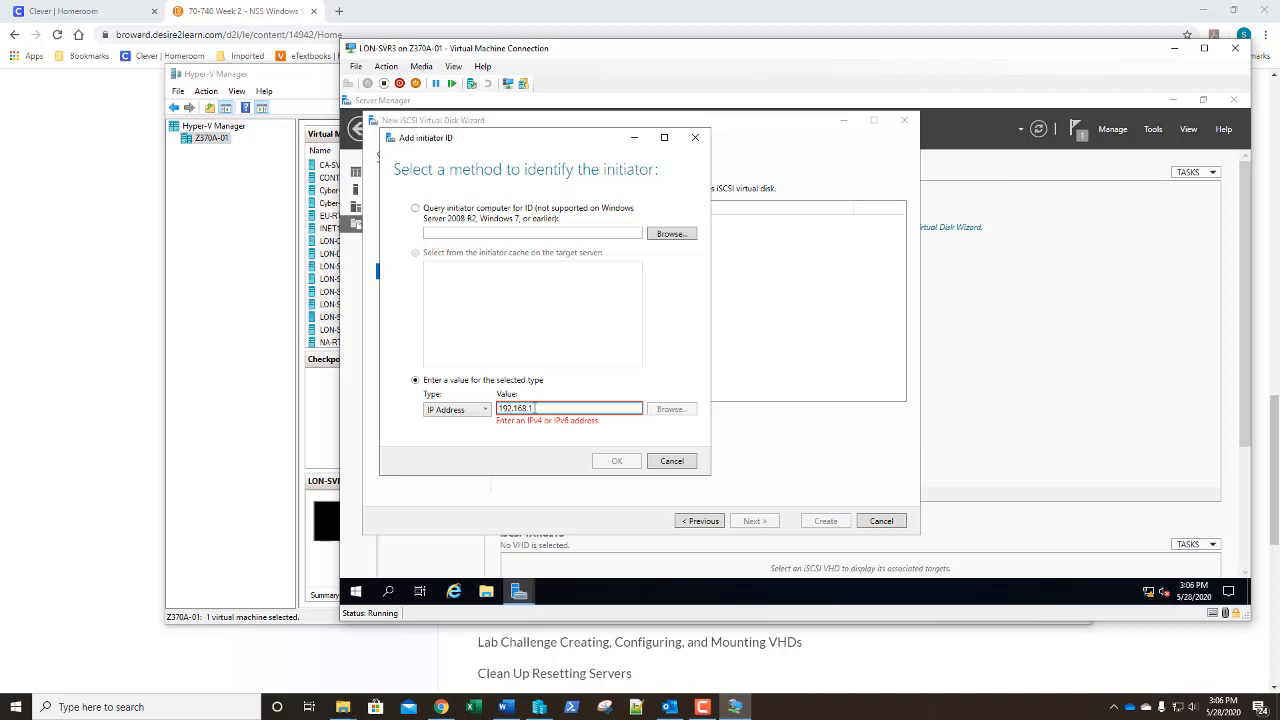
{"action": "type", "text": "1.50"}
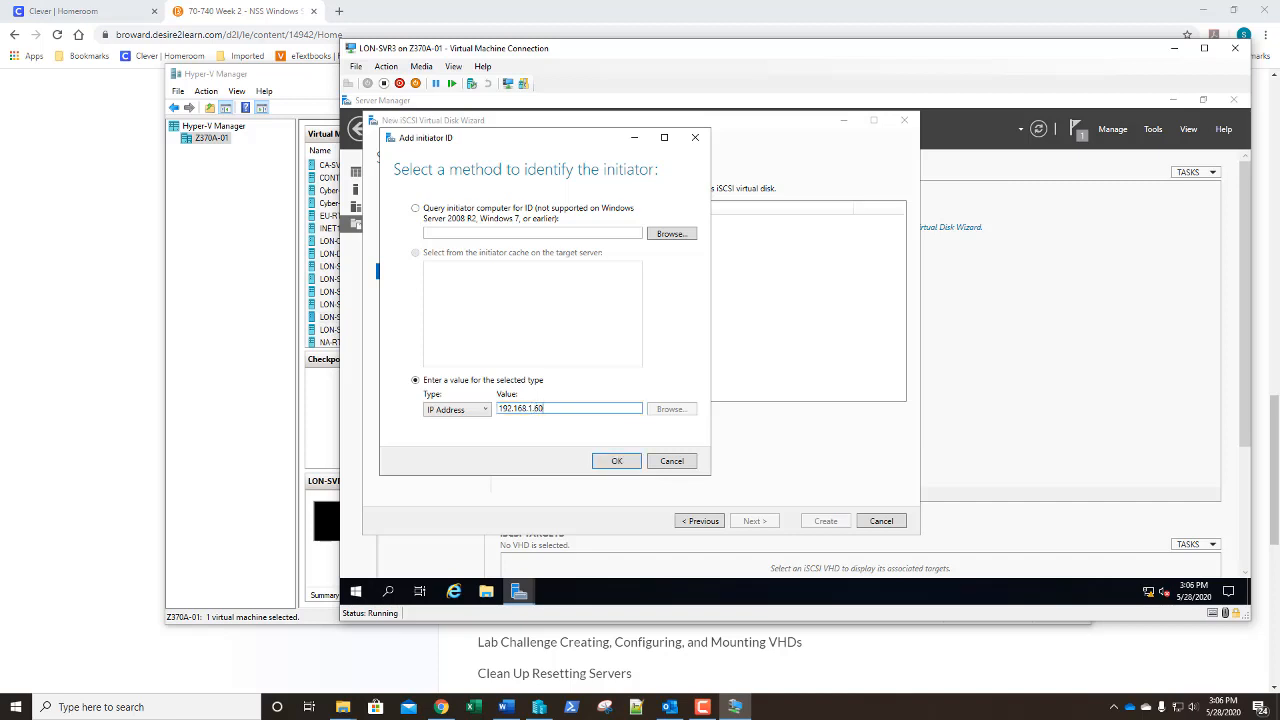
{"action": "left_click", "coordinate": [617, 462]}
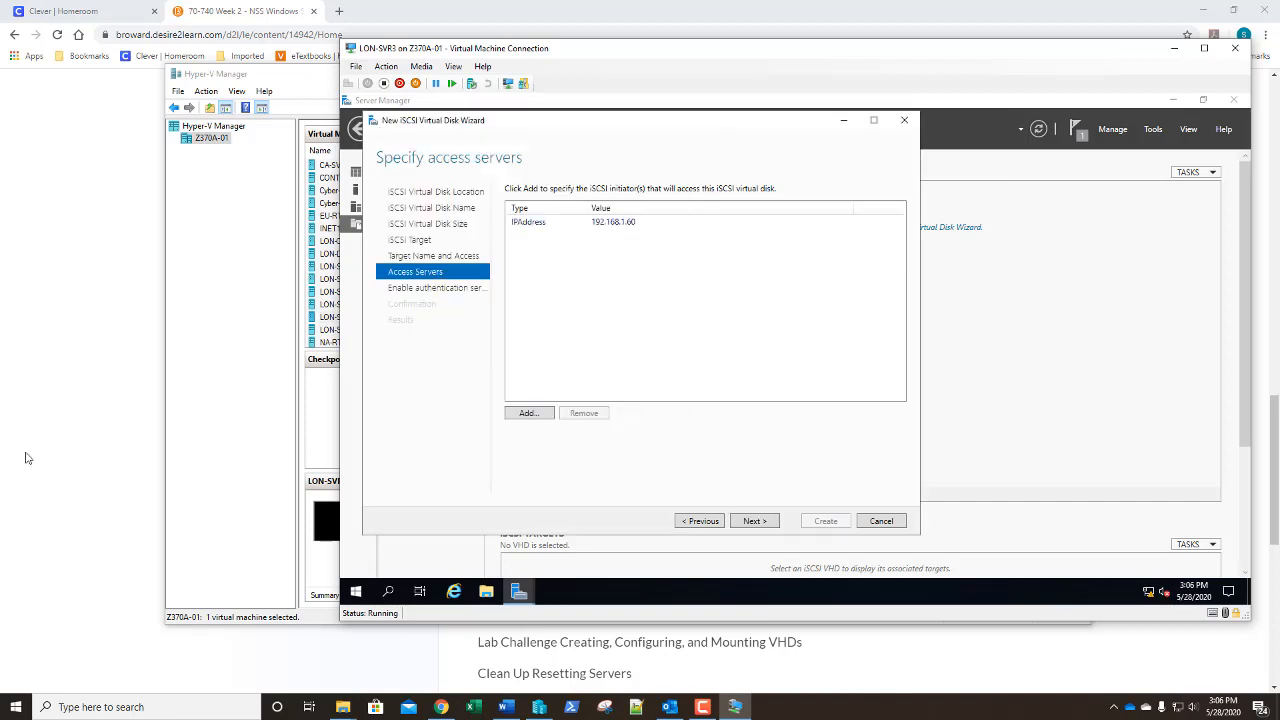
Add 172.16.0.24 as an access server, identified by IP address
{"action": "left_click", "coordinate": [530, 413]}
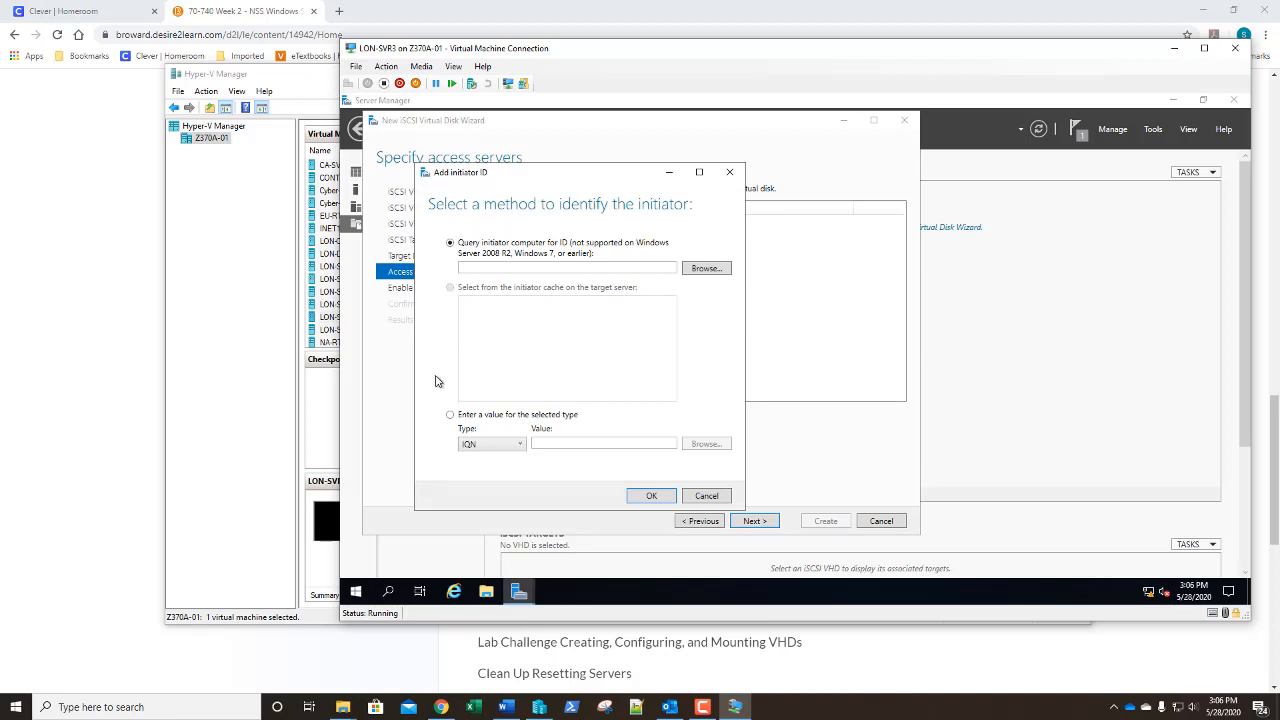
{"action": "left_click", "coordinate": [451, 415]}
{"action": "left_click", "coordinate": [484, 452]}
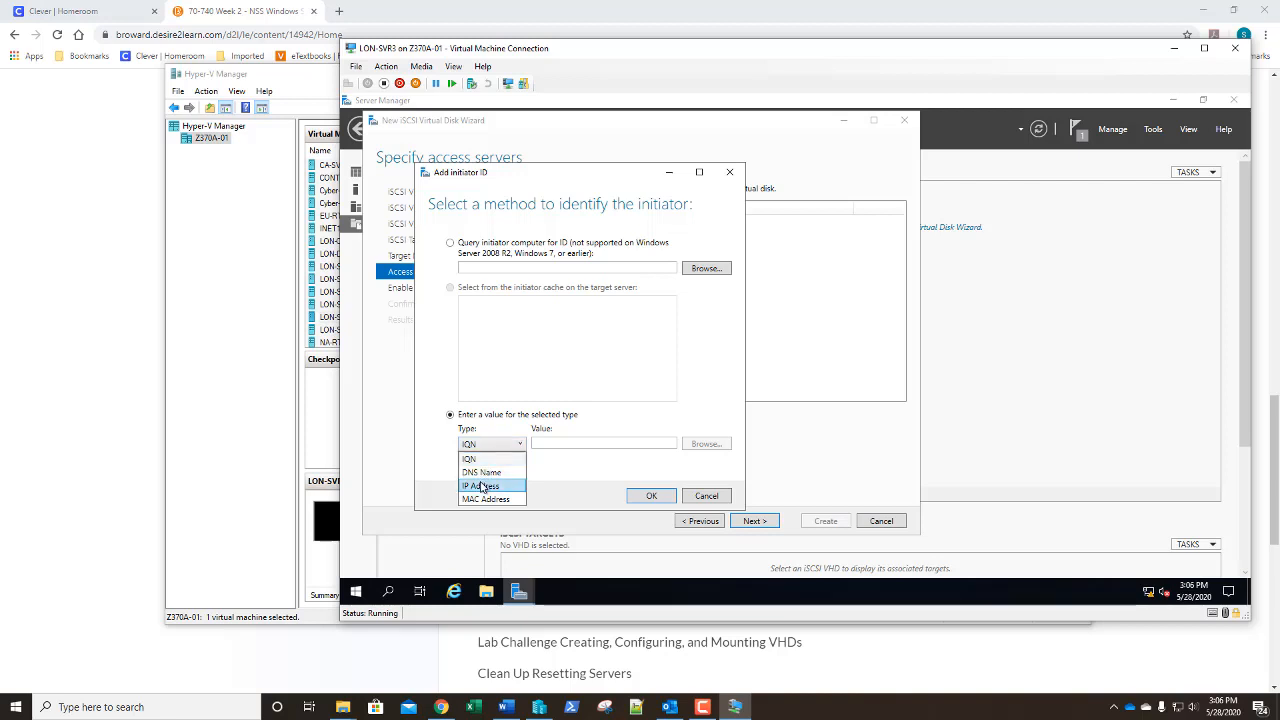
{"action": "left_click", "coordinate": [482, 487]}
{"action": "left_click", "coordinate": [543, 443]}
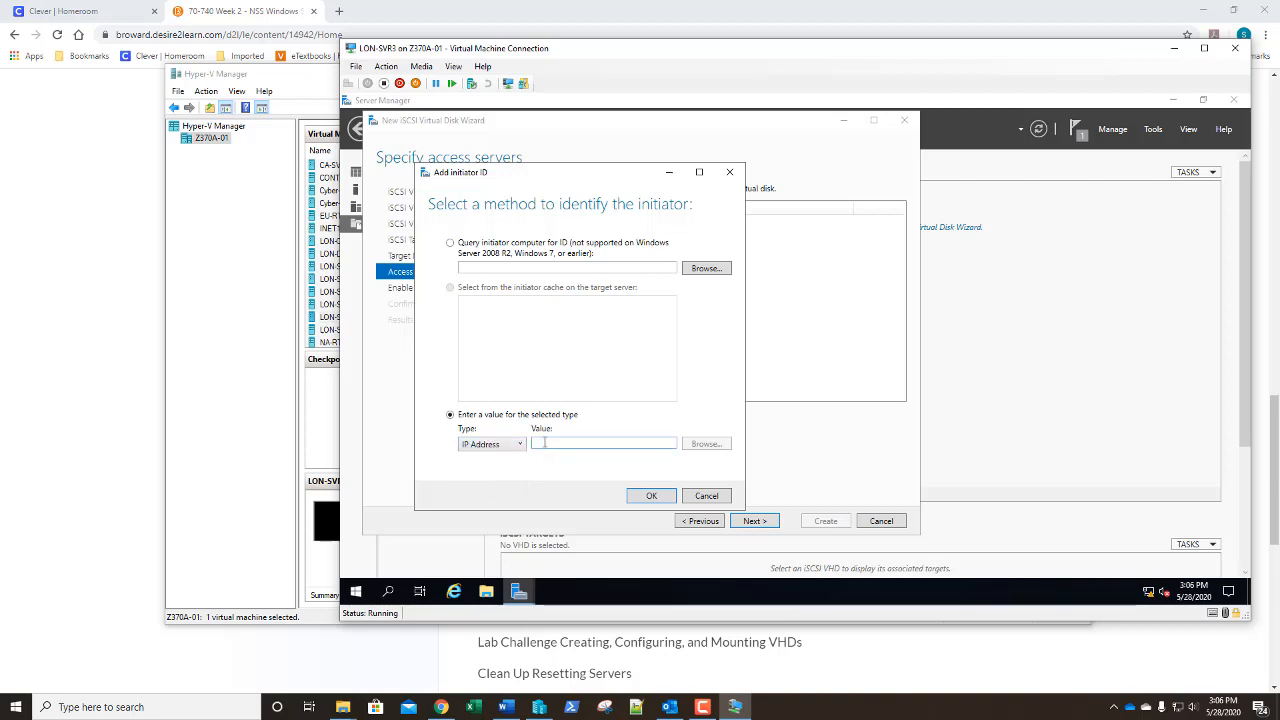
{"action": "type", "text": "17"}
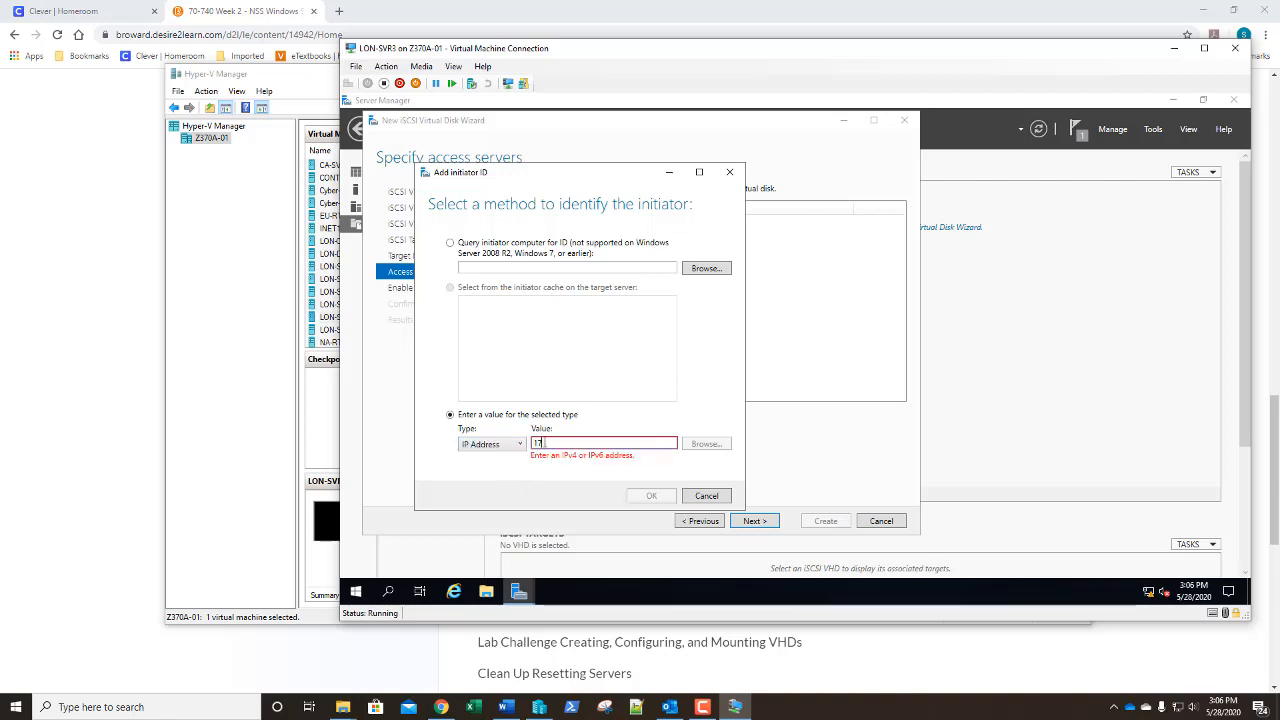
{"action": "type", "text": "2.16.0."}
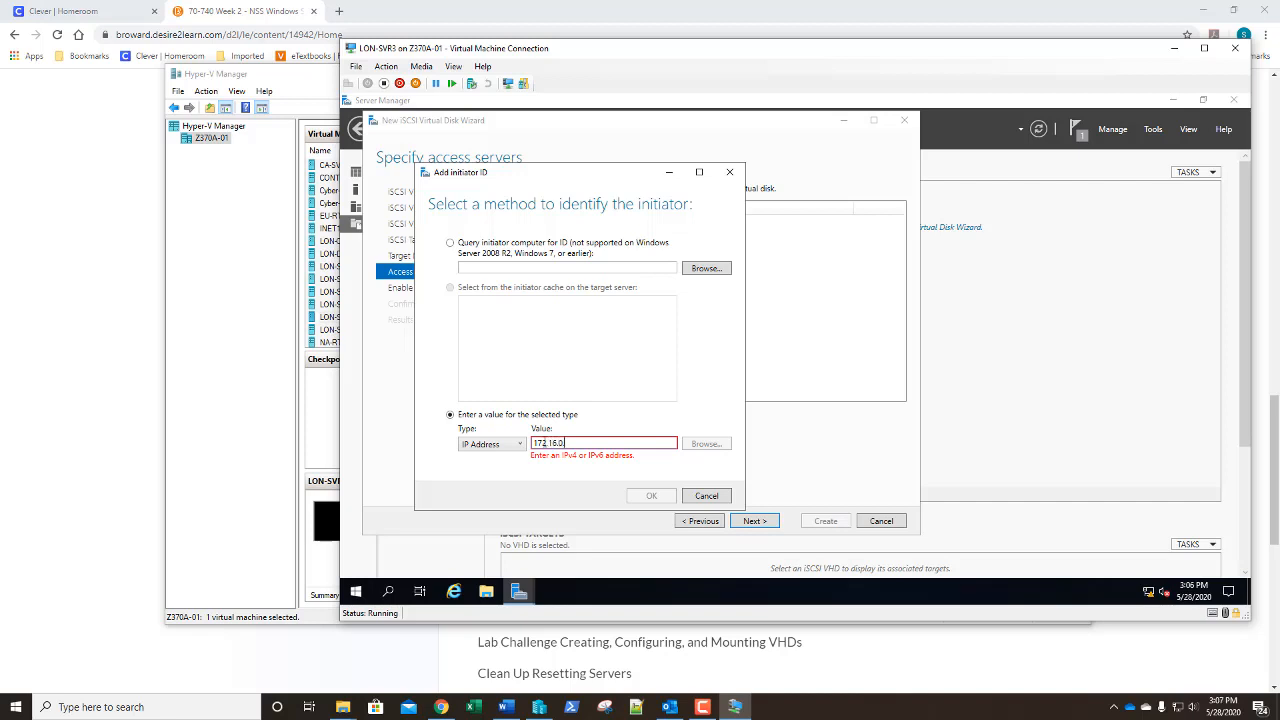
{"action": "type", "text": "24"}
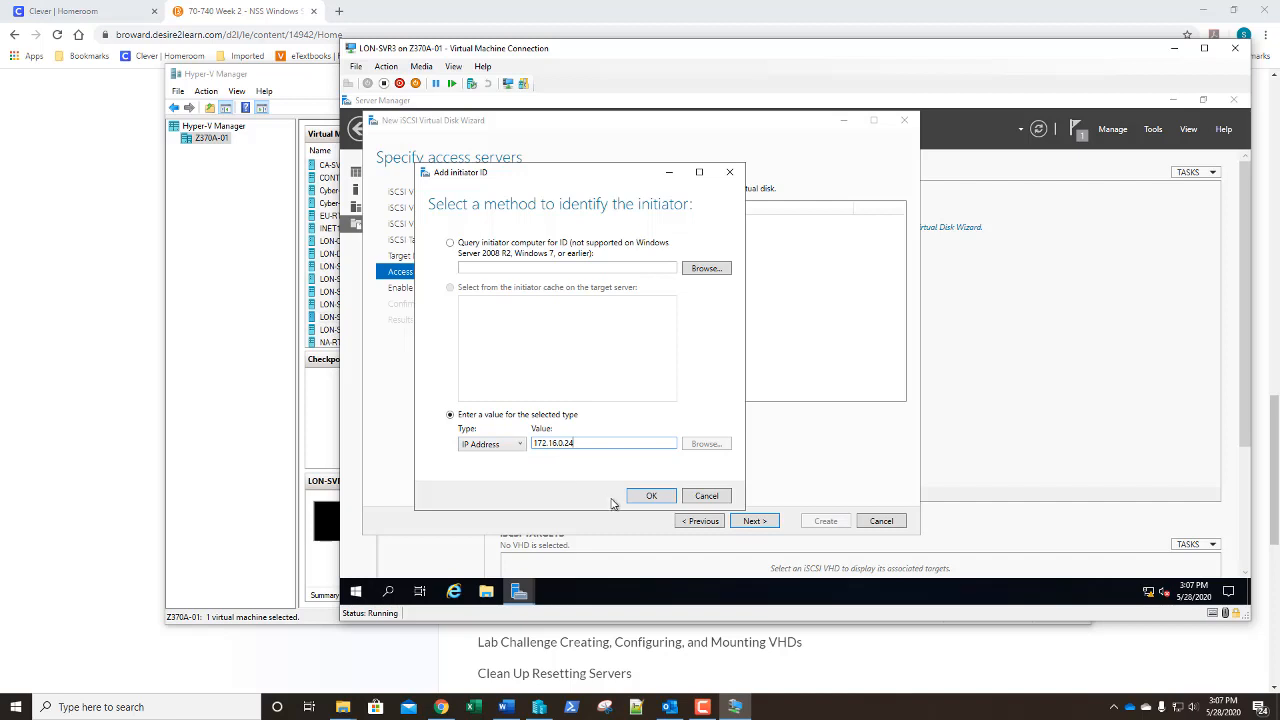
{"action": "left_click", "coordinate": [643, 499]}
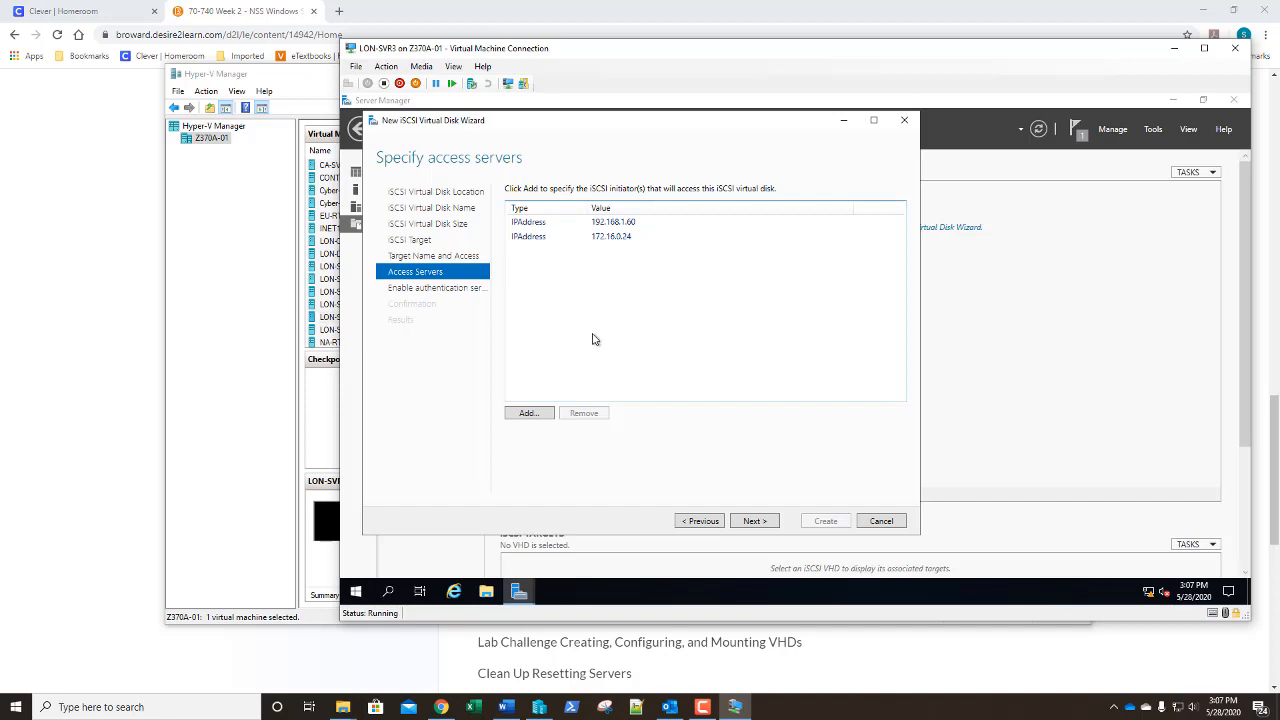
Add 172.16.0.21 as an access server, identified by IP address
{"action": "left_click", "coordinate": [529, 414]}
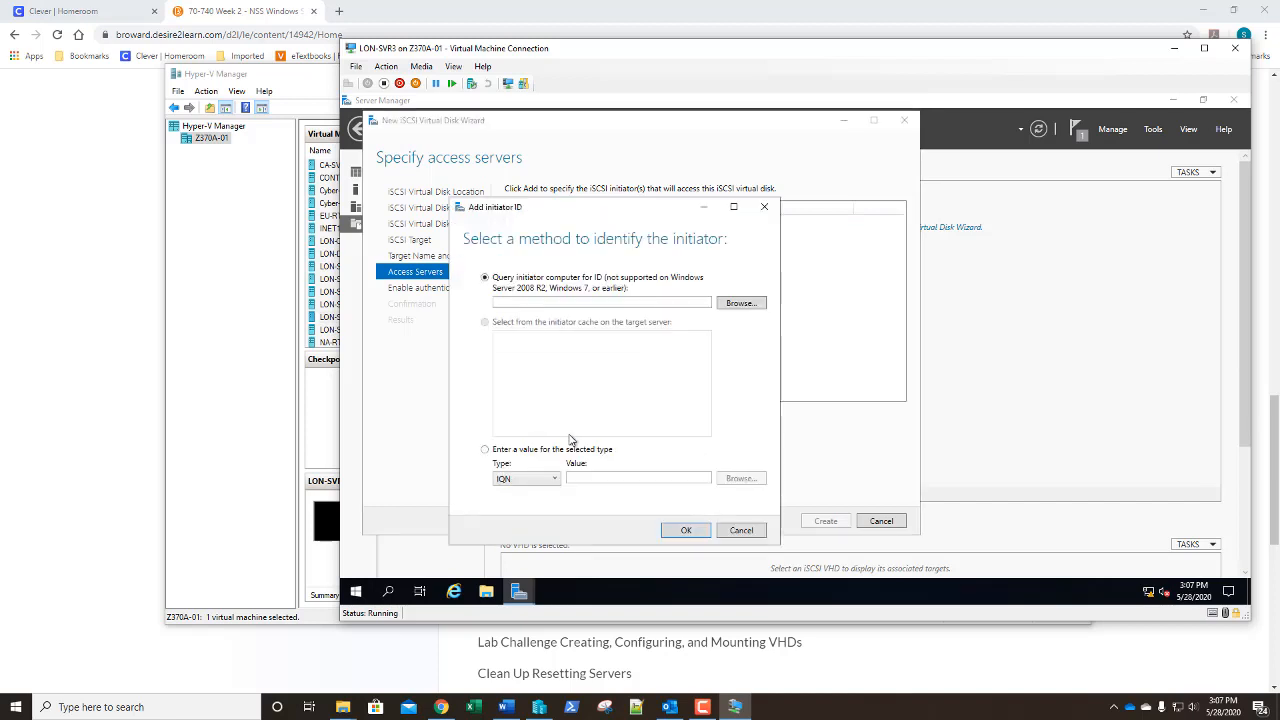
{"action": "left_click", "coordinate": [512, 450]}
{"action": "left_click", "coordinate": [510, 479]}
{"action": "left_click", "coordinate": [510, 517]}
{"action": "left_click", "coordinate": [586, 475]}
{"action": "type", "text": "172"}
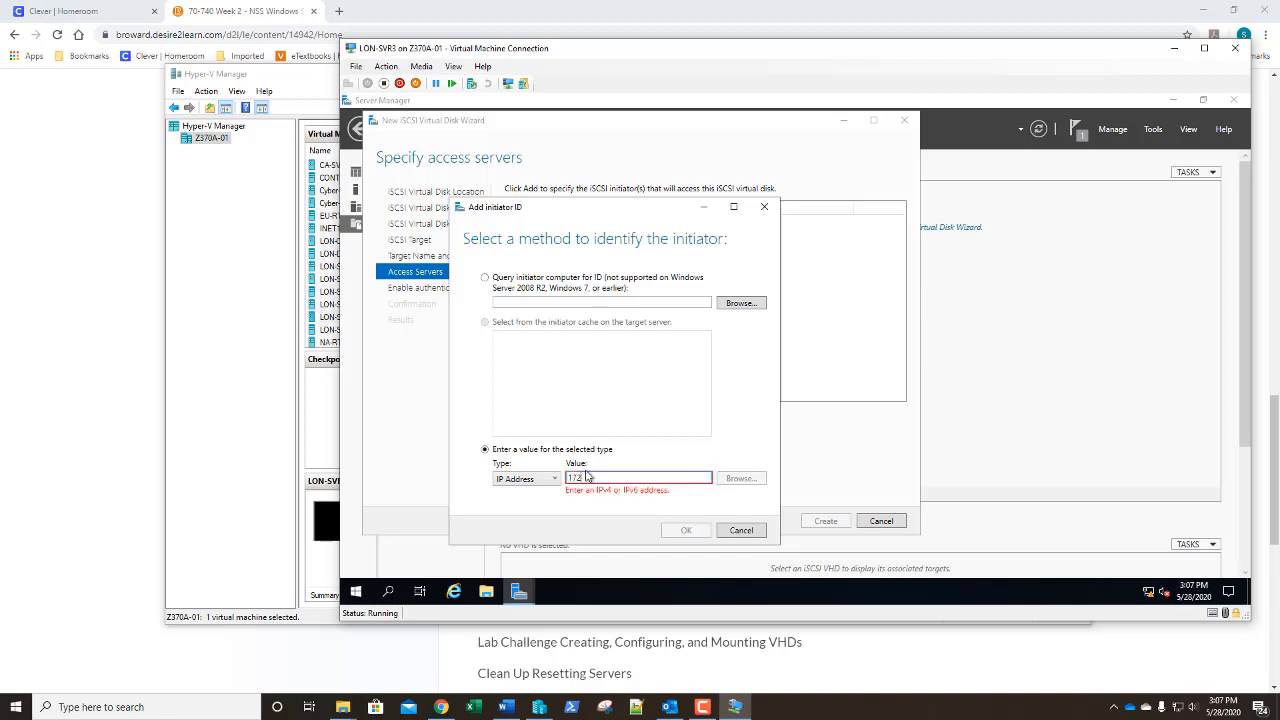
{"action": "type", "text": ".16.0.2"}
{"action": "key", "text": "shift+Left"}
{"action": "key", "text": "shift+Left"}
{"action": "key", "text": "shift+Left"}
{"action": "key", "text": "shift+Left"}
{"action": "key", "text": "shift+Left"}
{"action": "key", "text": "shift+Left"}
{"action": "key", "text": "shift+Left"}
{"action": "key", "text": "shift+Left"}
{"action": "key", "text": "shift+Left"}
{"action": "key", "text": "shift+Left"}
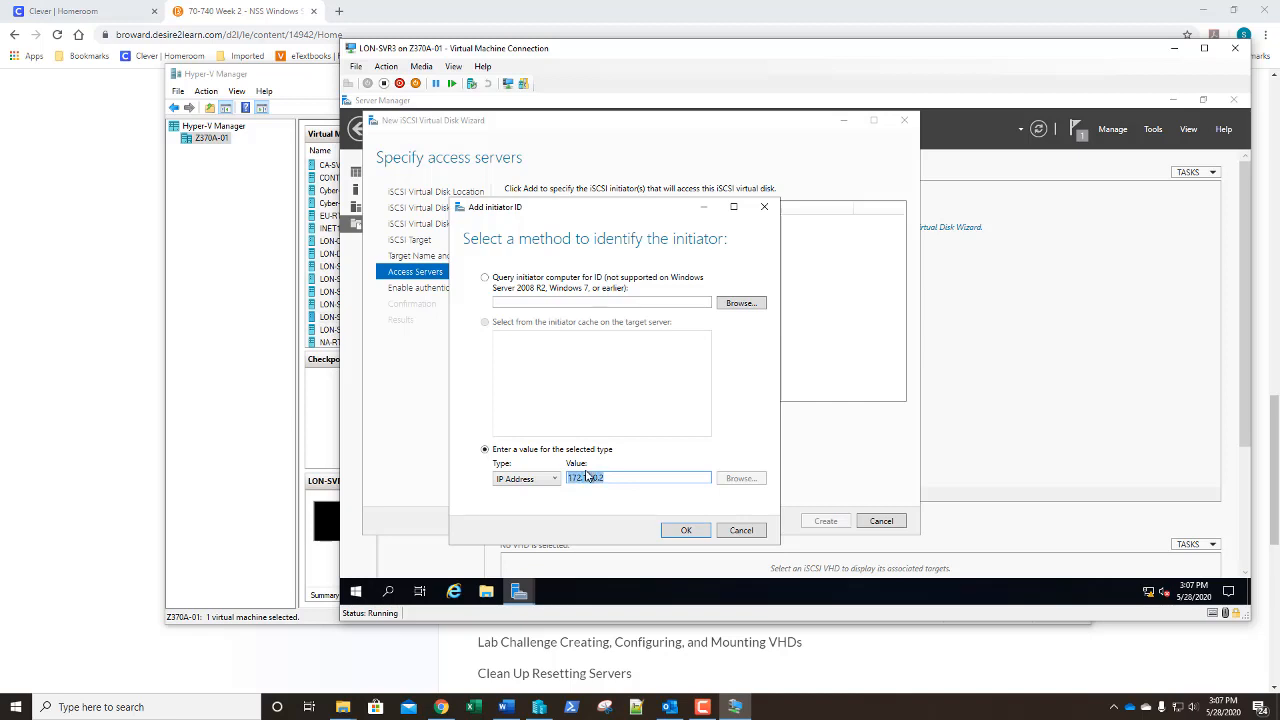
{"action": "key", "text": "End"}
{"action": "type", "text": "1"}
{"action": "left_click", "coordinate": [684, 531]}
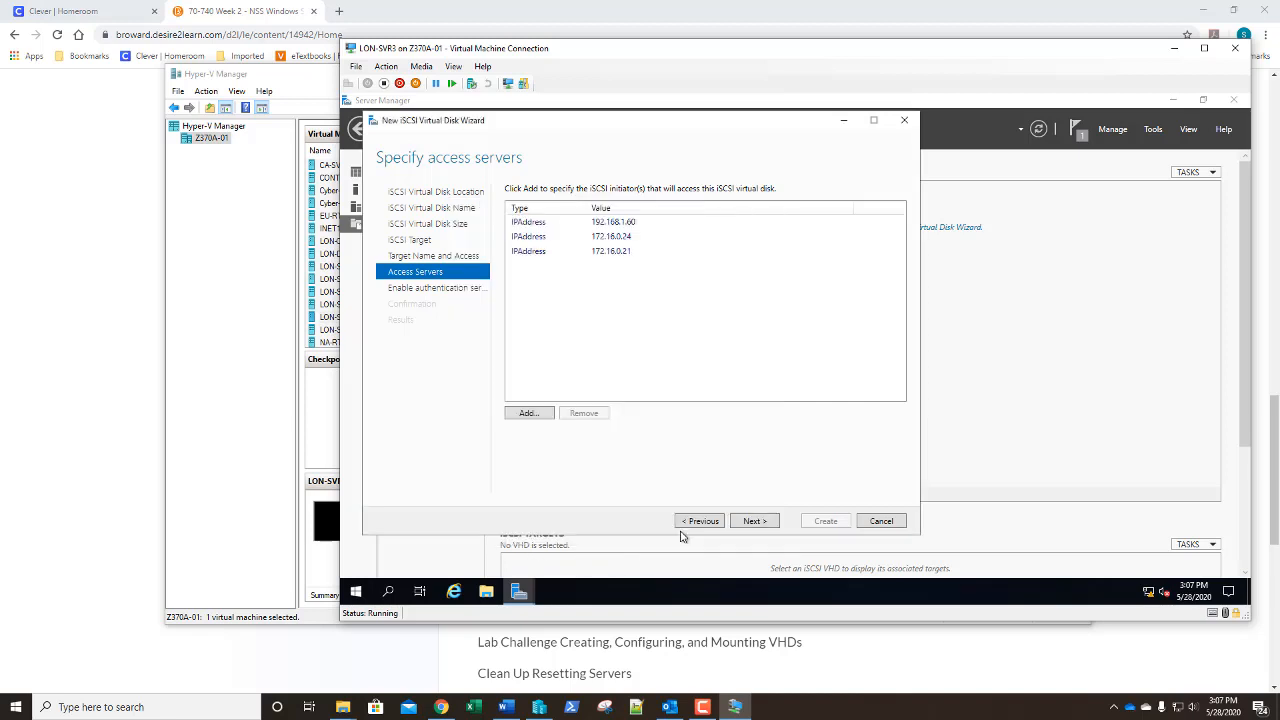
Add 172.16.0.22 as an access server and continue to authentication
{"action": "left_click", "coordinate": [529, 415]}
{"action": "left_click", "coordinate": [463, 363]}
{"action": "left_click", "coordinate": [436, 393]}
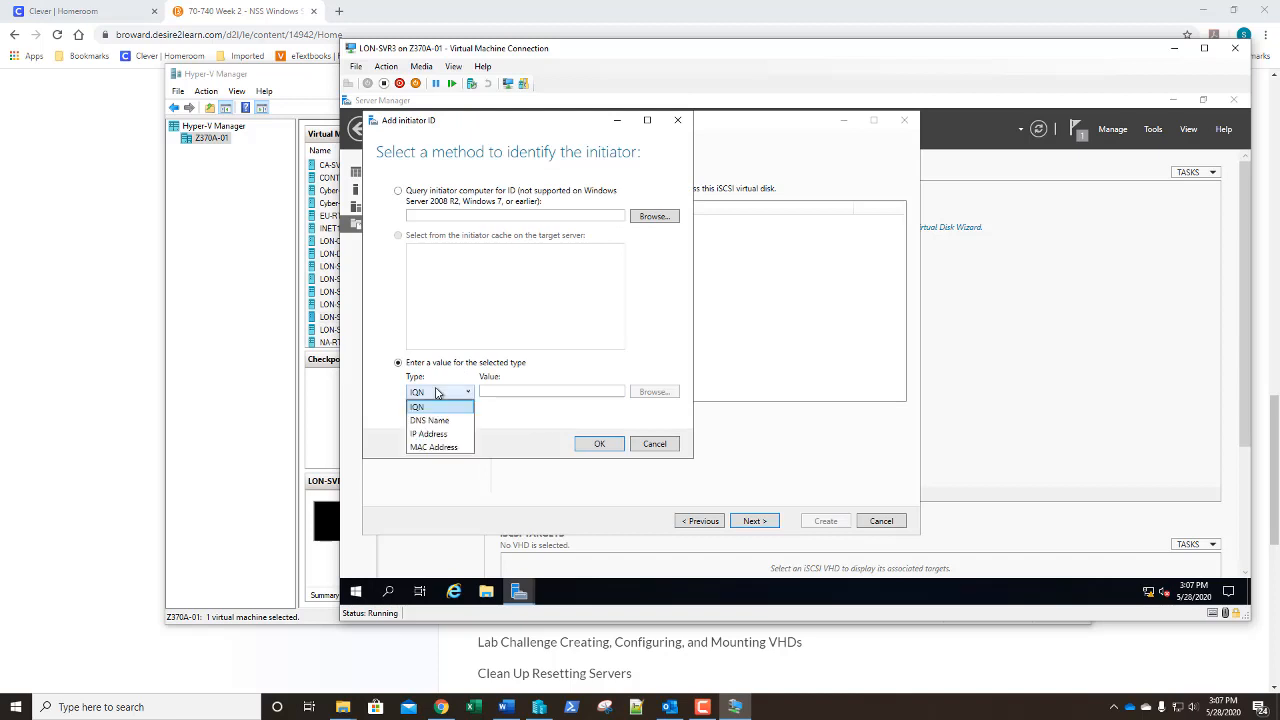
{"action": "left_click", "coordinate": [440, 433]}
{"action": "left_click", "coordinate": [489, 394]}
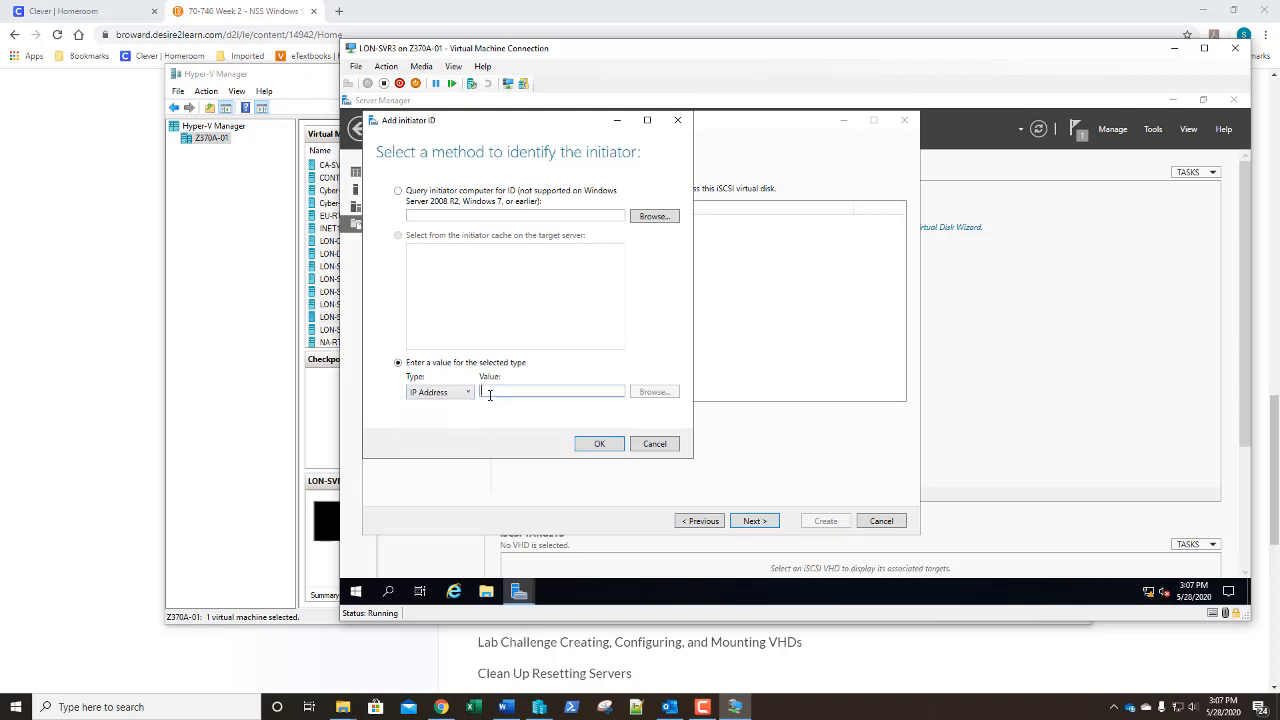
{"action": "type", "text": "172.16.0.22"}
{"action": "left_click", "coordinate": [600, 444]}
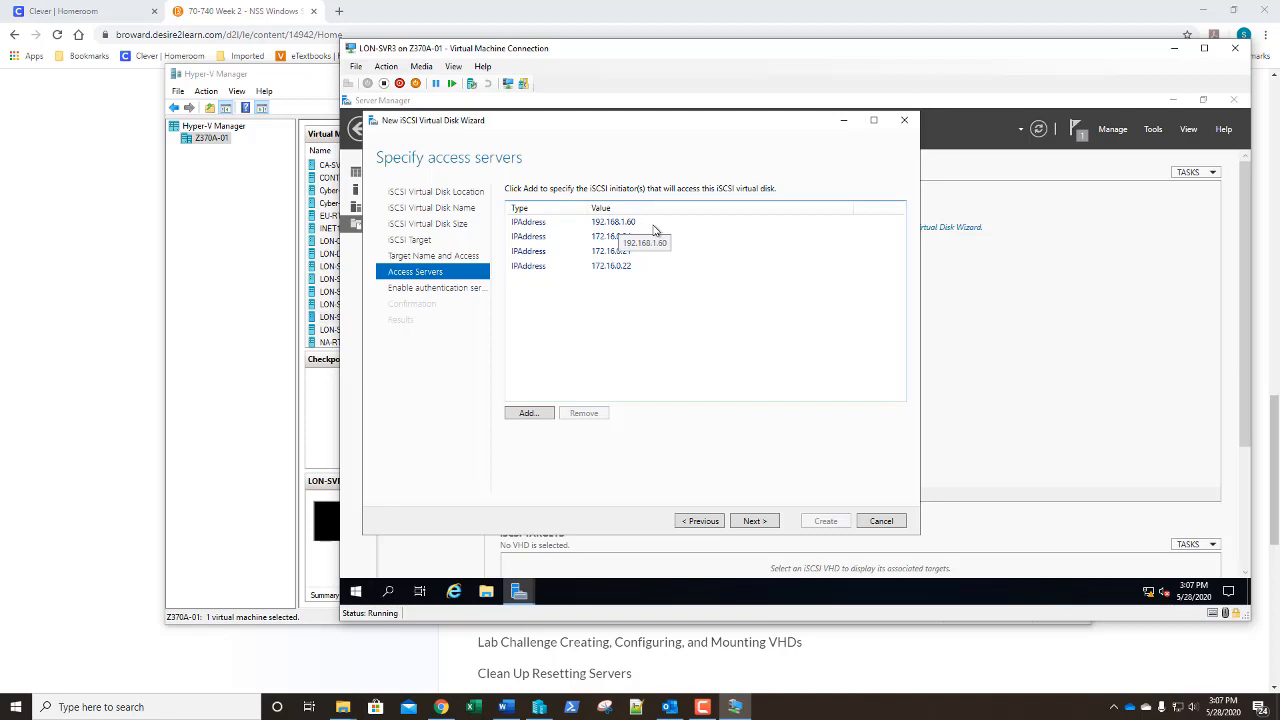
{"action": "left_click", "coordinate": [756, 523]}
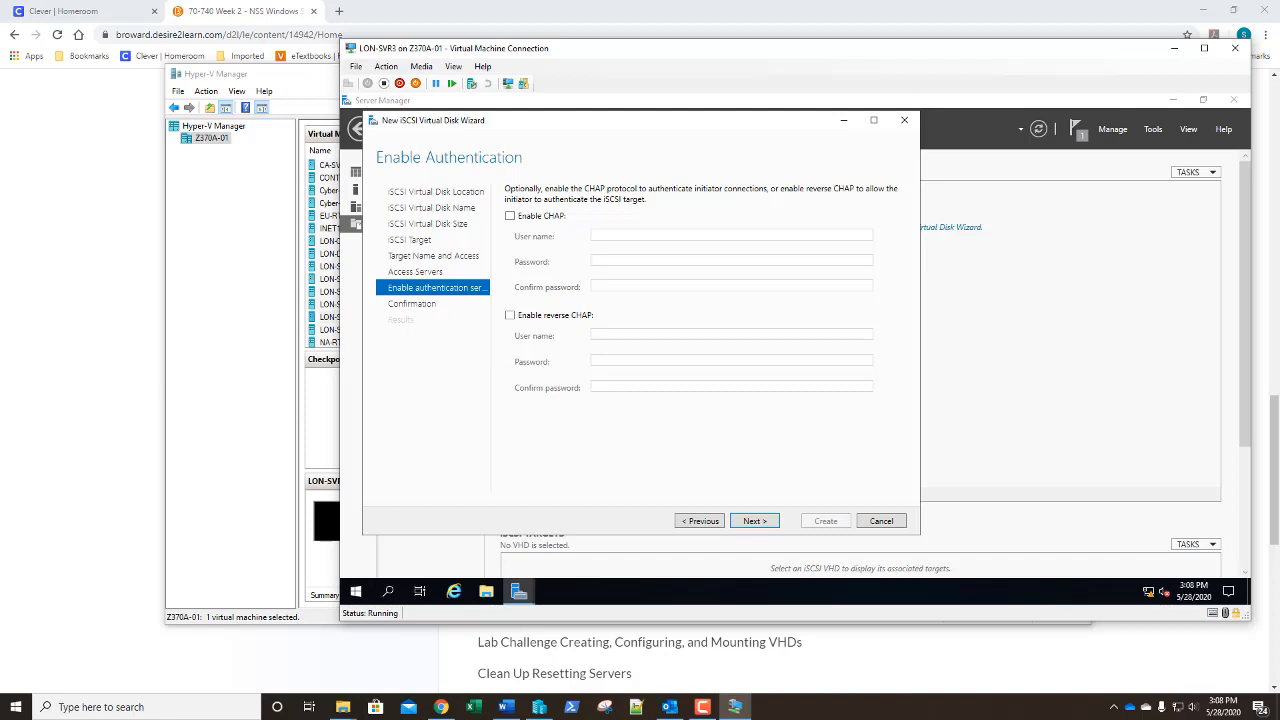
Skip CHAP authentication, create the QuorumDrive virtual disk, and close the wizard
{"action": "left_click", "coordinate": [752, 524]}
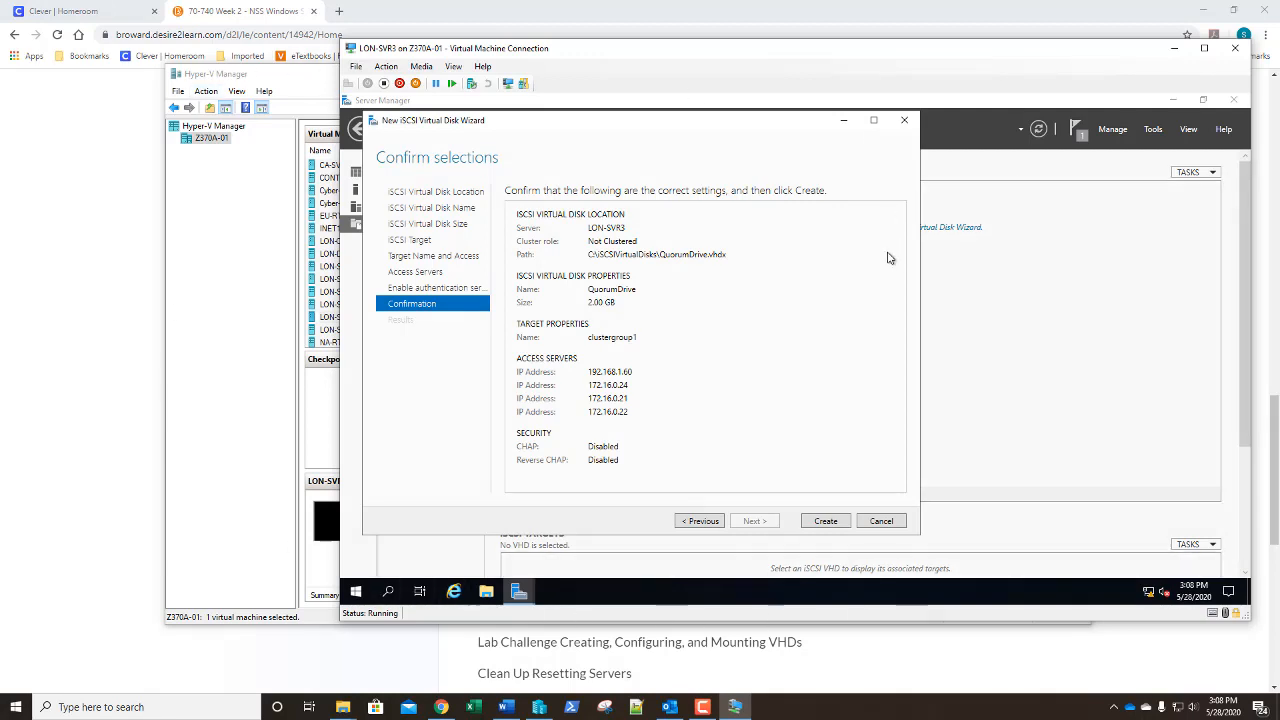
{"action": "left_click", "coordinate": [833, 523]}
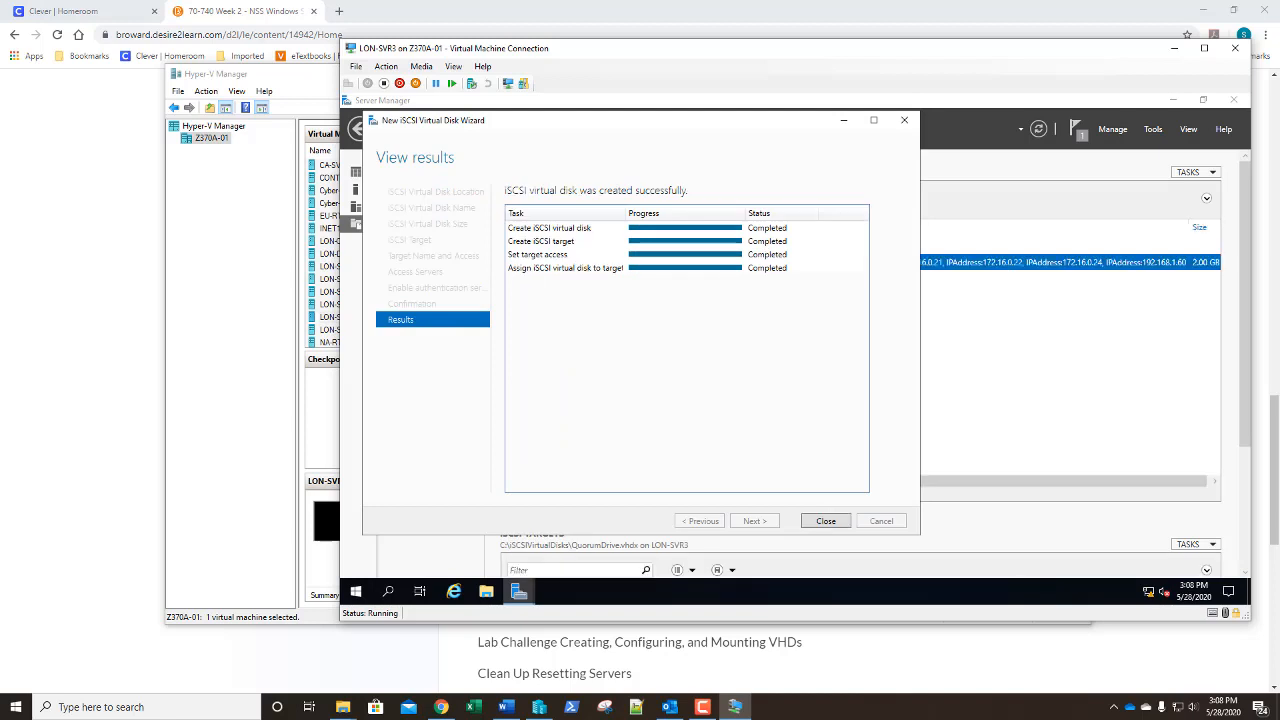
{"action": "left_click", "coordinate": [824, 521]}
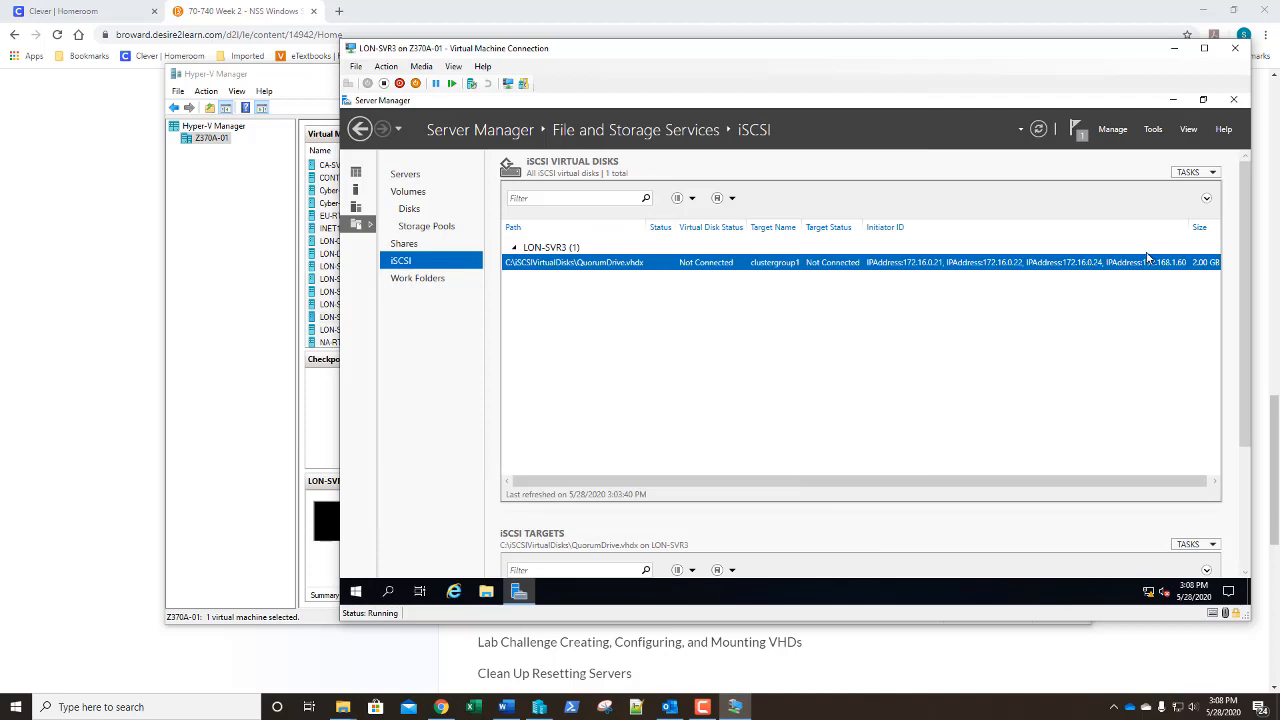
Create an 8 GB DataDrive iSCSI disk on LON-SVR3's C: volume using existing target clustergroup1
{"action": "left_click", "coordinate": [1193, 172]}
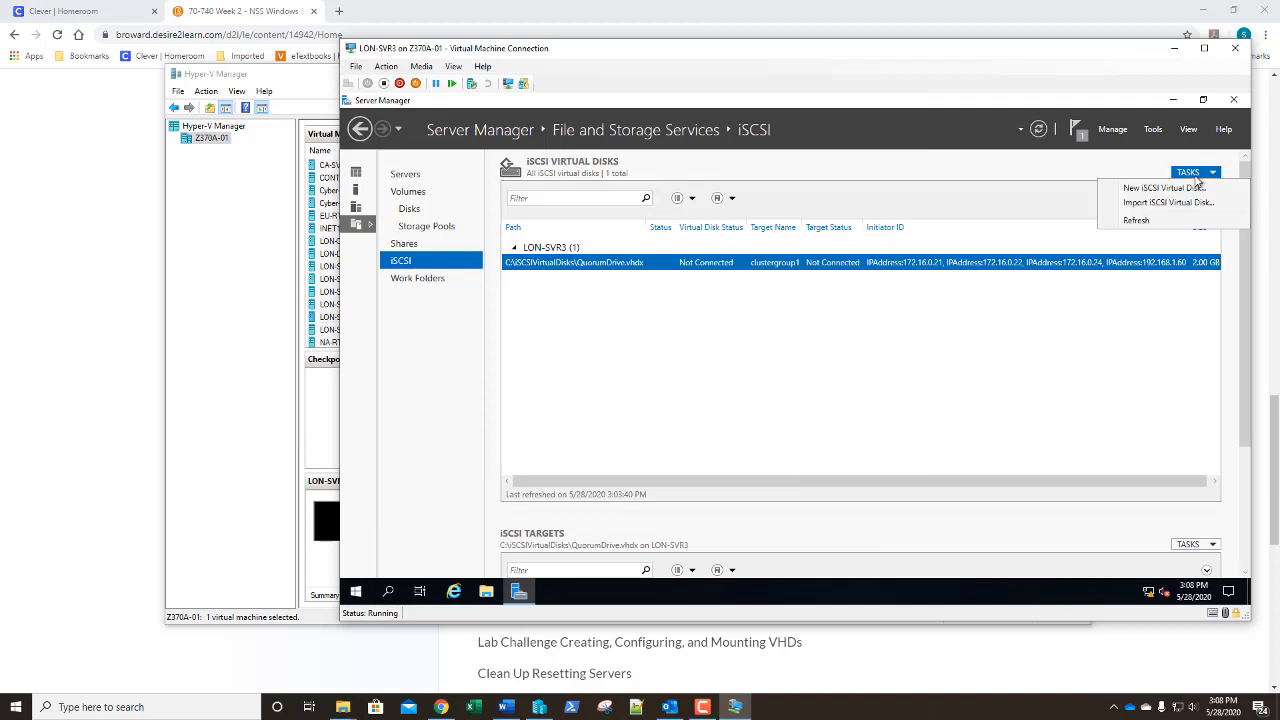
{"action": "left_click", "coordinate": [1133, 189]}
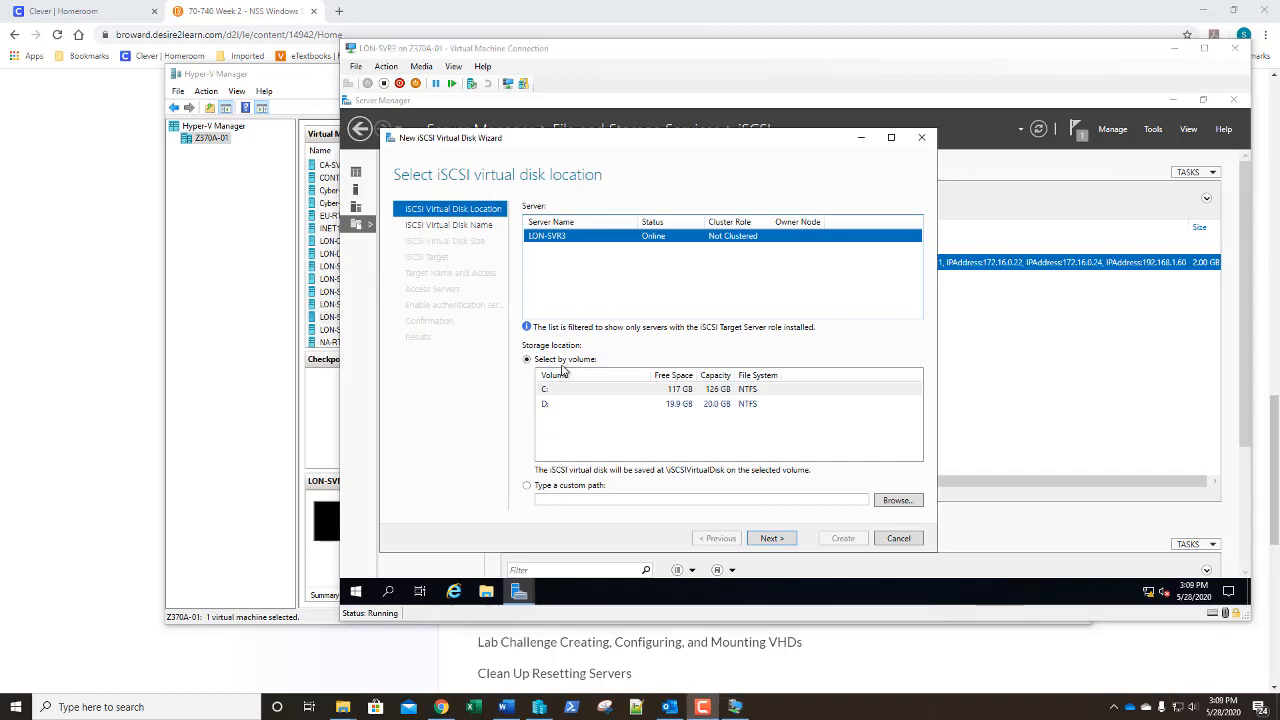
{"action": "left_click", "coordinate": [771, 539]}
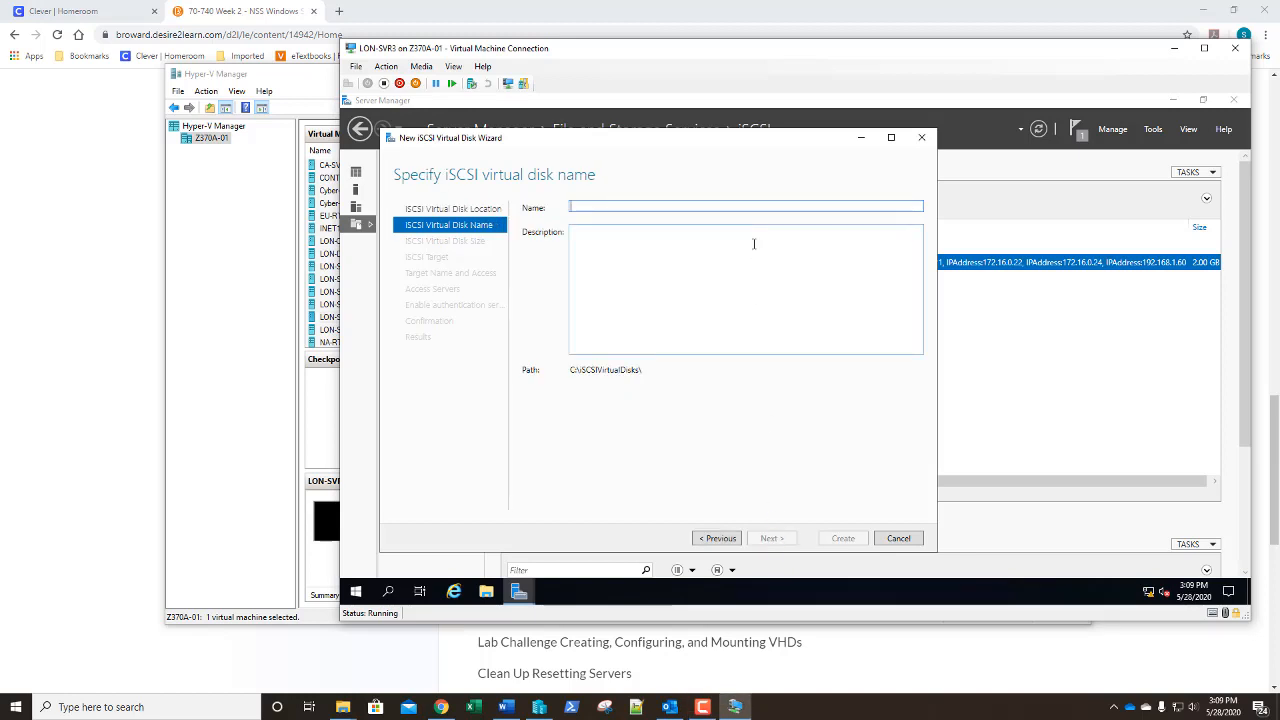
{"action": "type", "text": "DataDrive"}
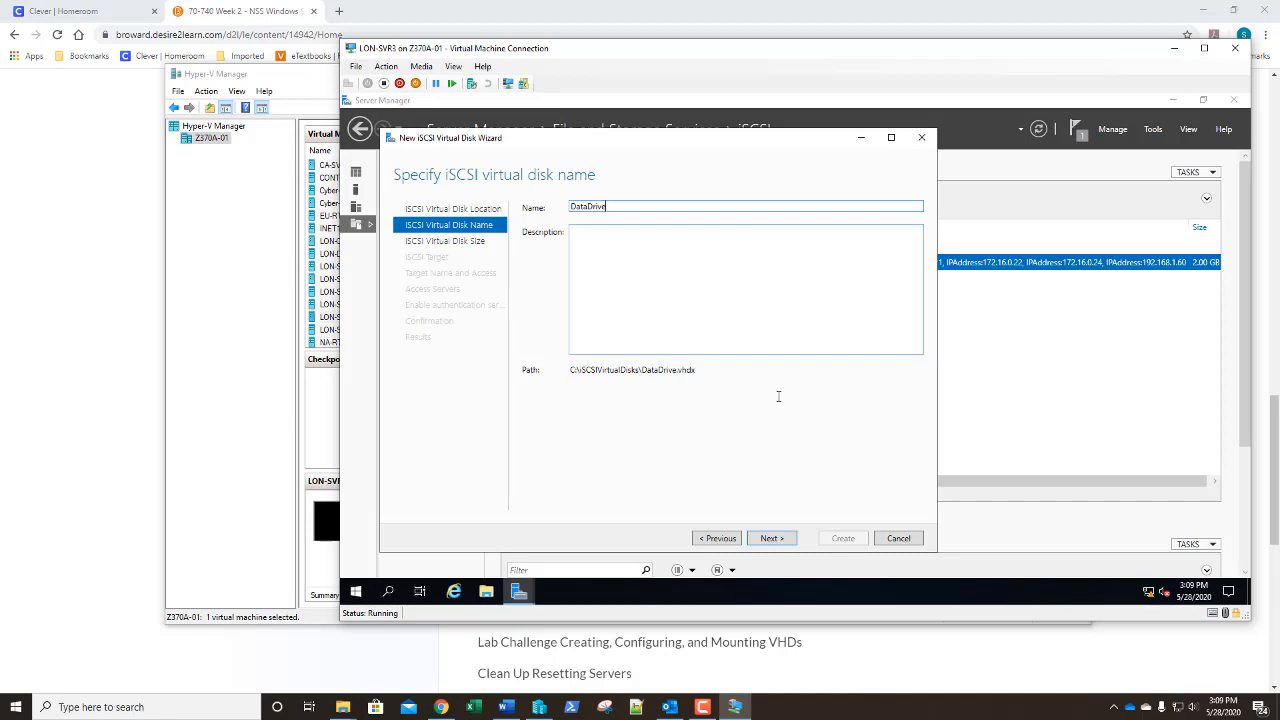
{"action": "left_click", "coordinate": [770, 538]}
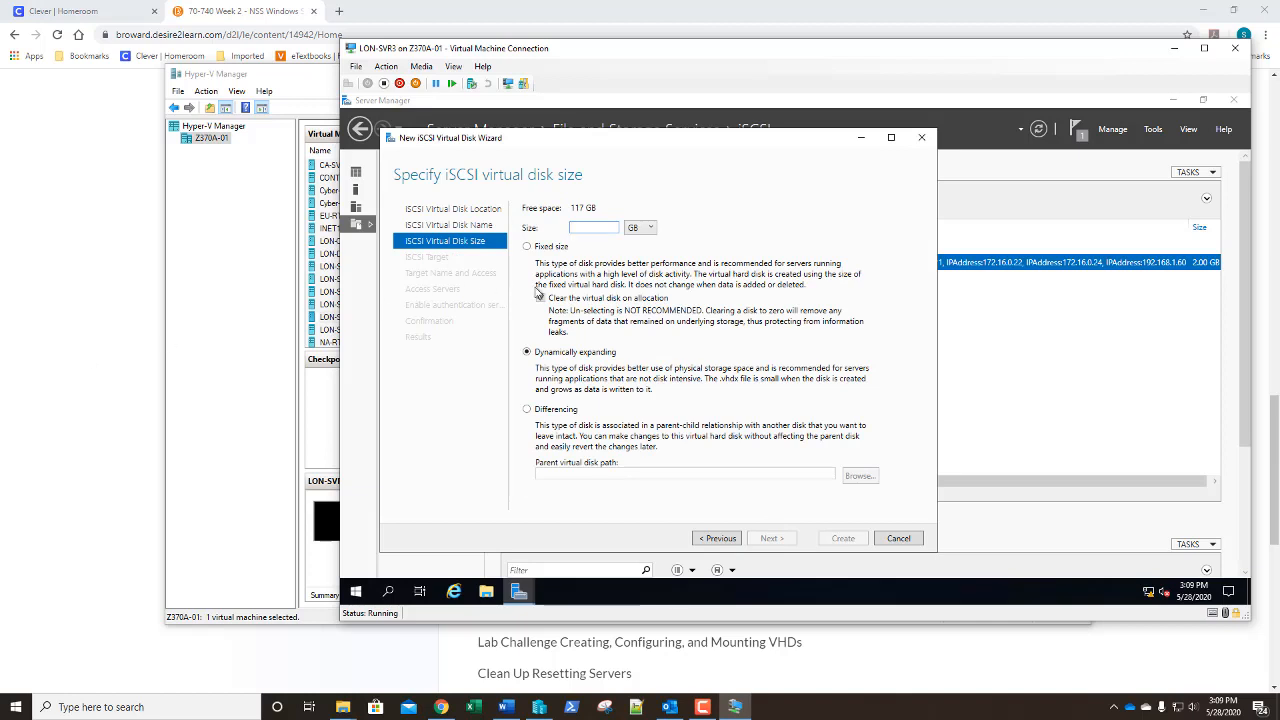
{"action": "type", "text": "8"}
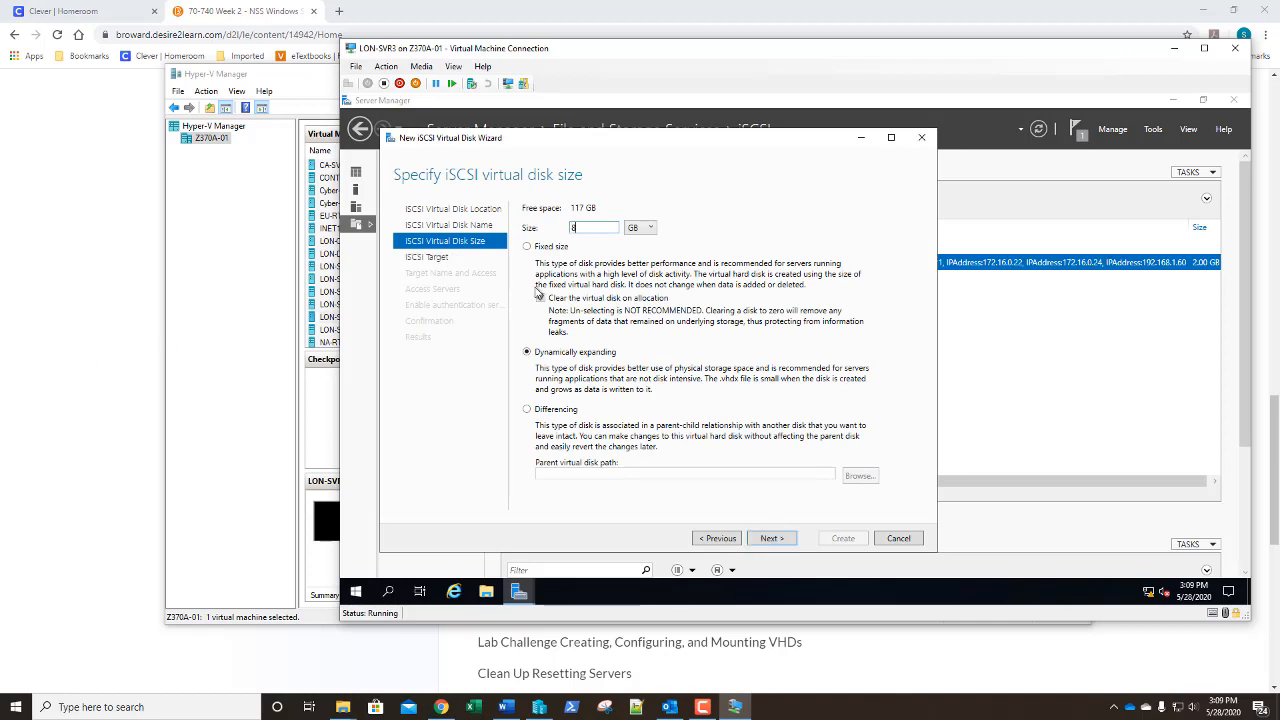
{"action": "left_click", "coordinate": [768, 540]}
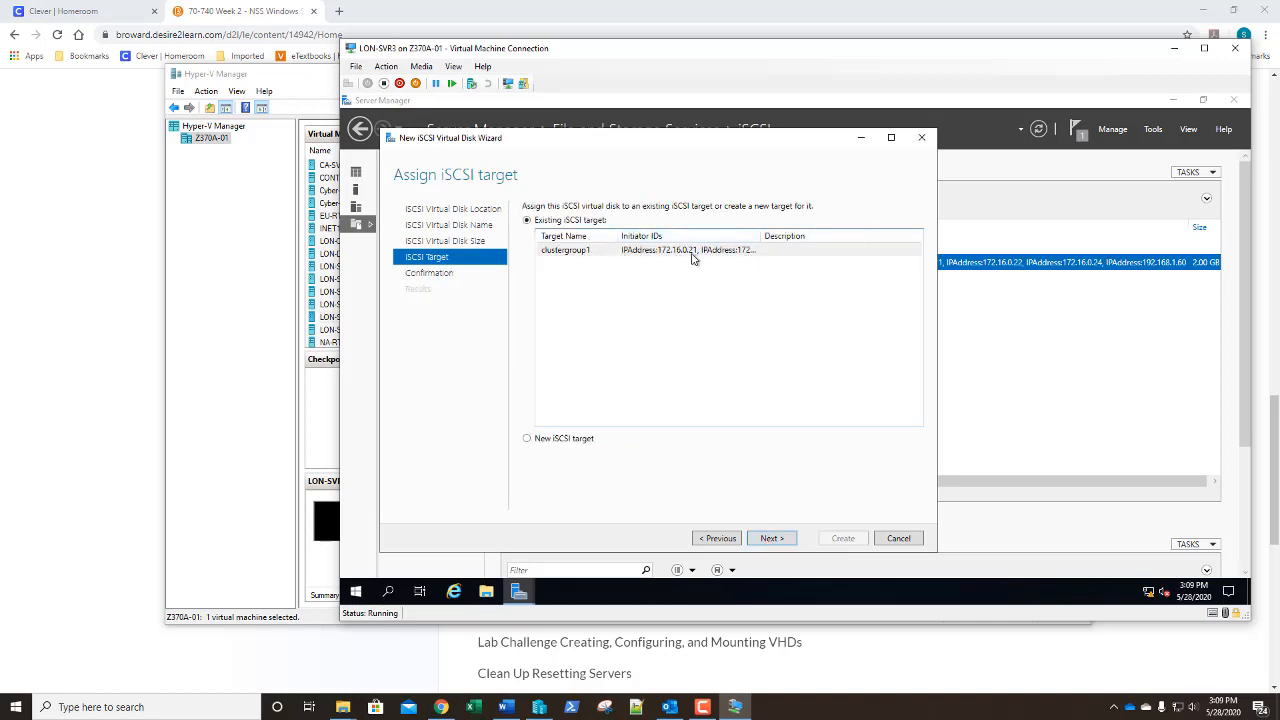
{"action": "left_click", "coordinate": [771, 540]}
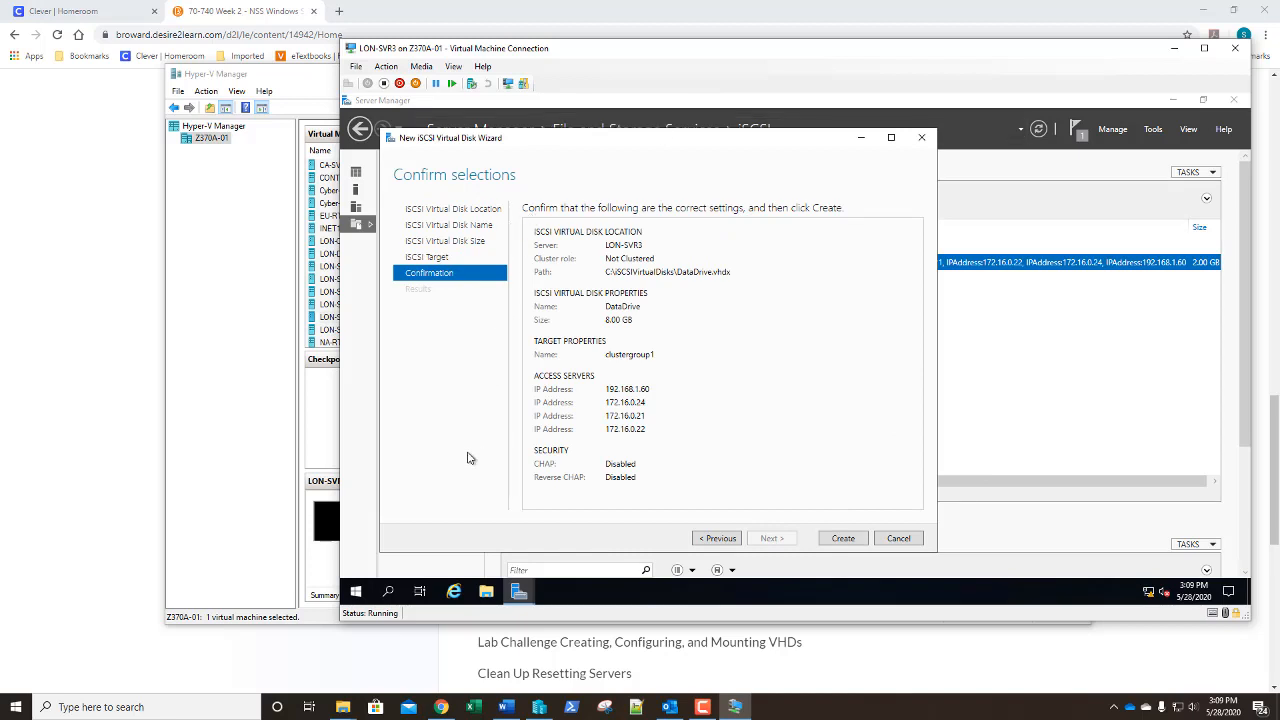
{"action": "left_click", "coordinate": [843, 538]}
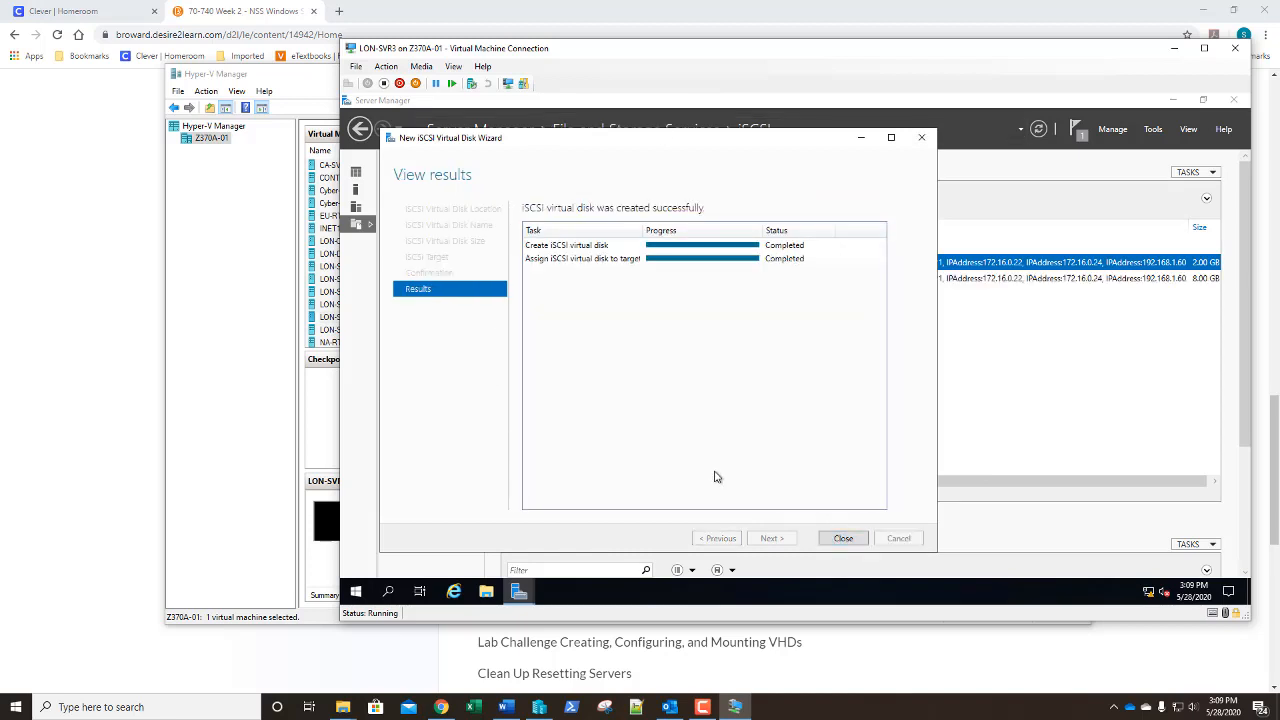
{"action": "left_click", "coordinate": [843, 538]}
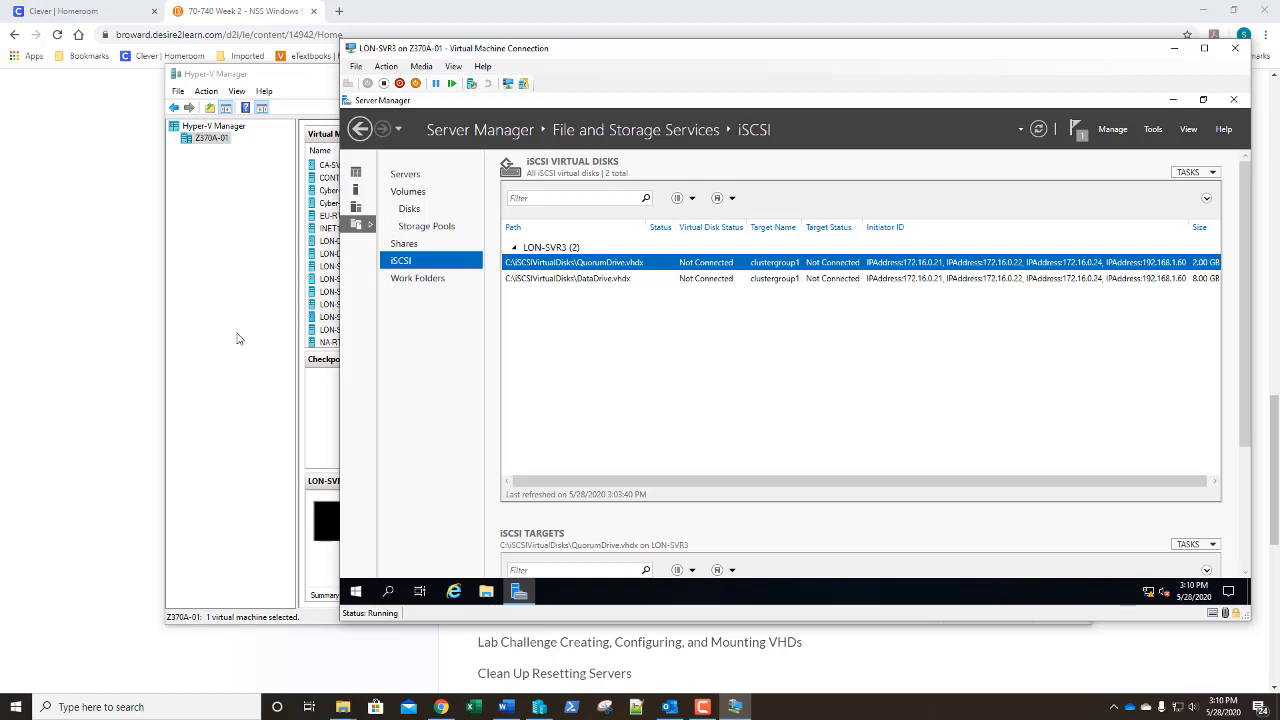
{"action": "right_click", "coordinate": [658, 262]}
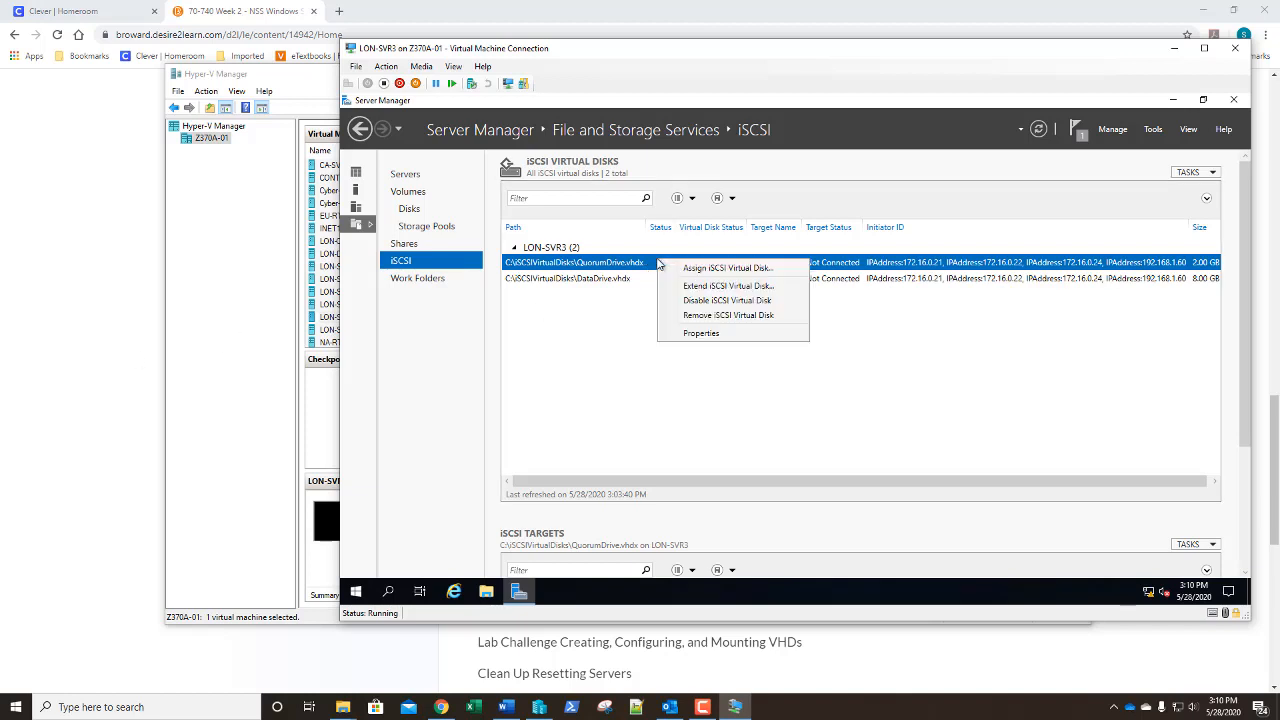
{"action": "left_click", "coordinate": [681, 331]}
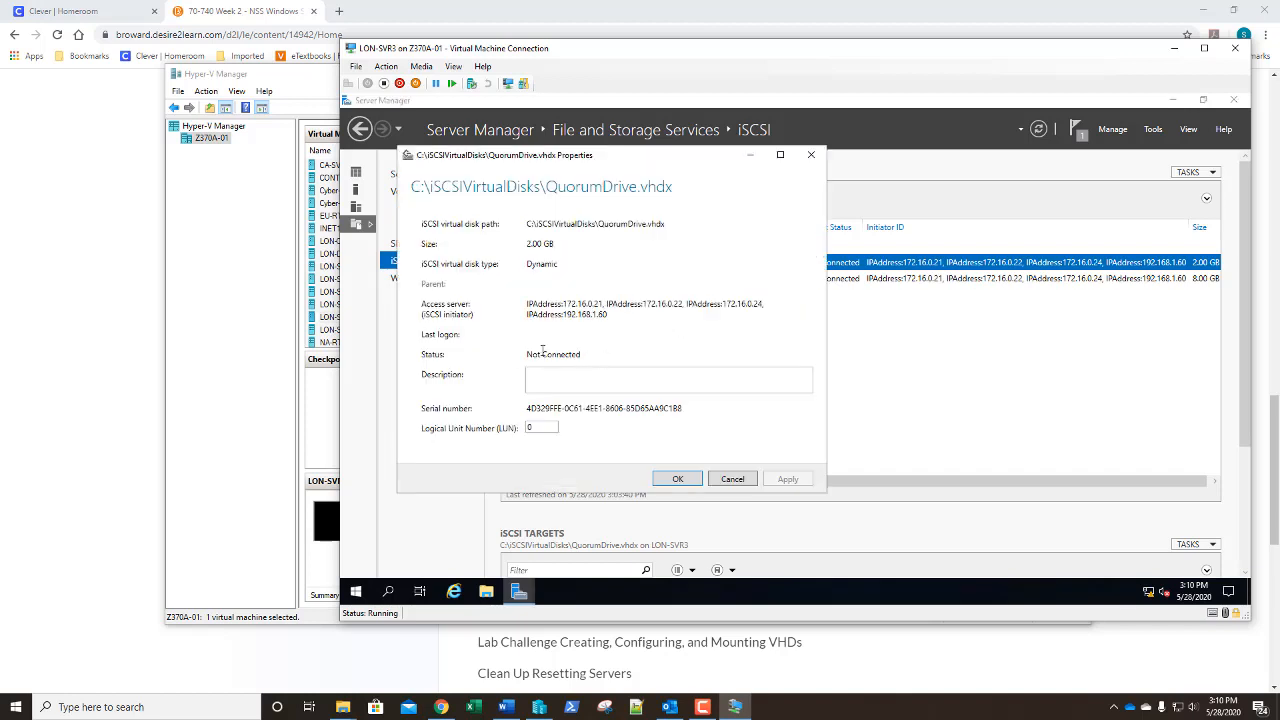
{"action": "left_click", "coordinate": [811, 154]}
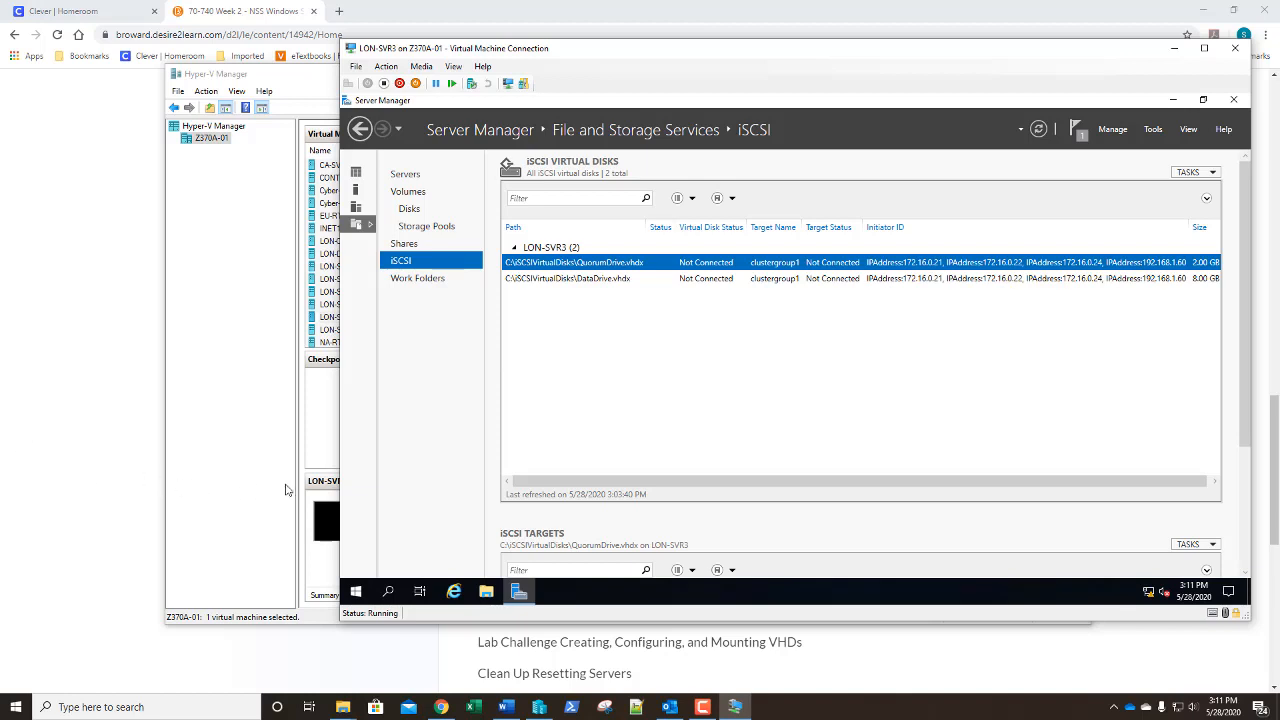
{"action": "left_click", "coordinate": [245, 468]}
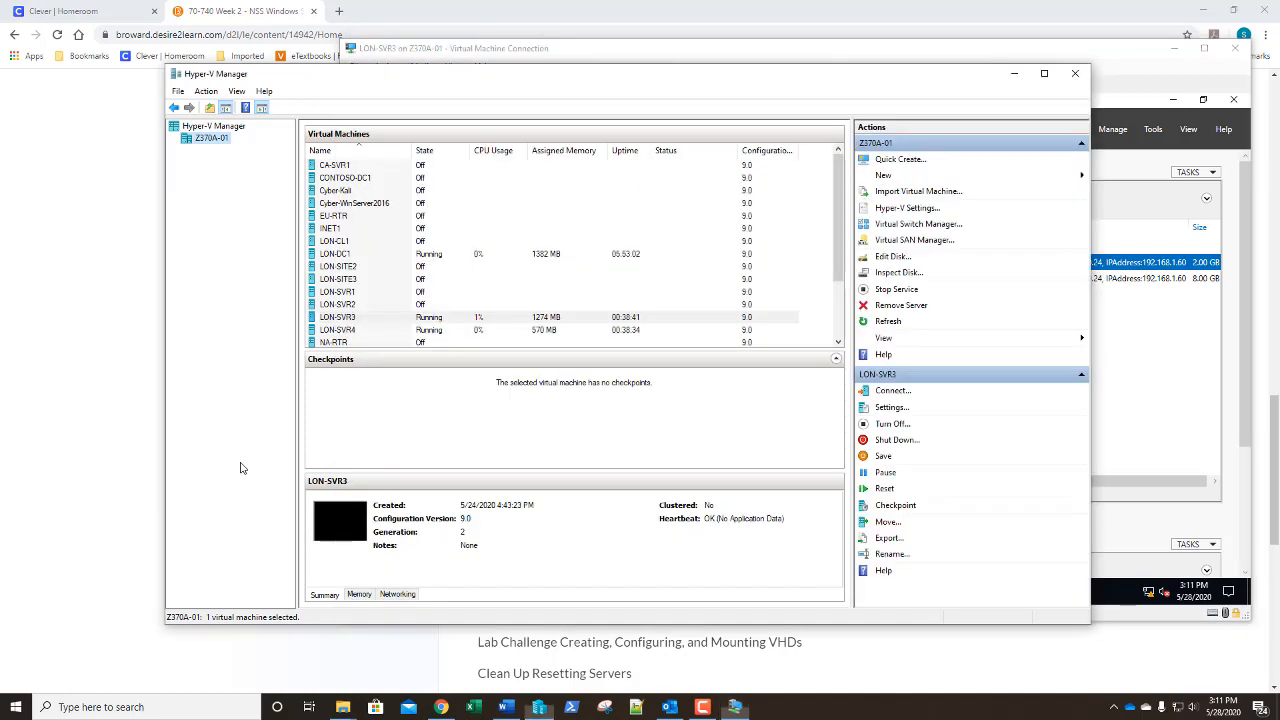
Connect to the LON-SVR4 virtual machine and sign in with the domain administrator account and password
{"action": "double_click", "coordinate": [367, 331]}
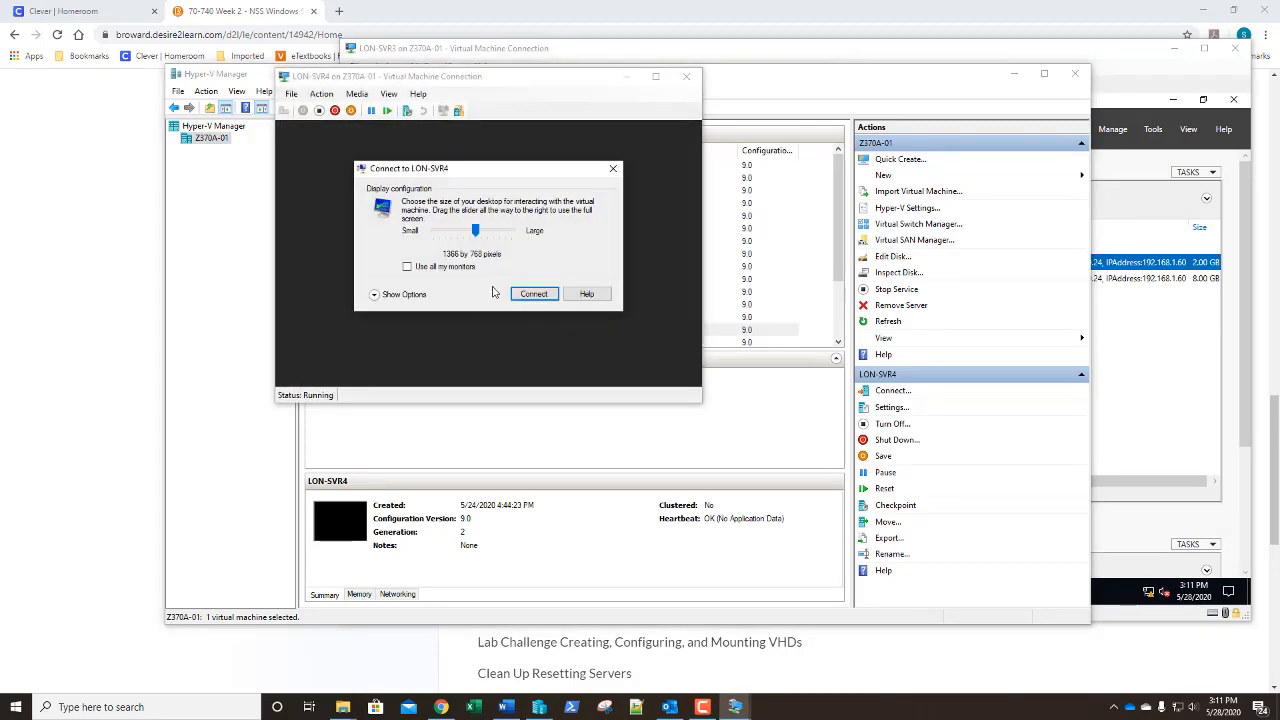
{"action": "left_click", "coordinate": [534, 295]}
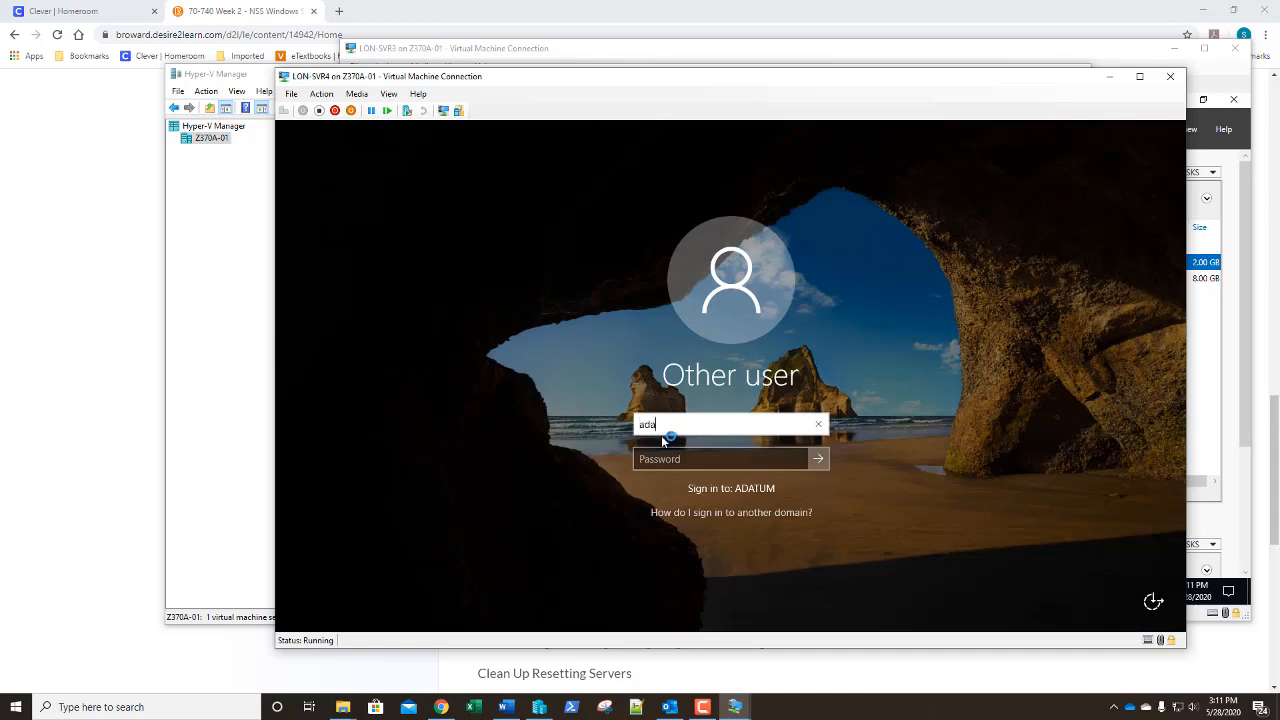
{"action": "type", "text": "adatum\\administrator"}
{"action": "key", "text": "Tab"}
{"action": "type", "text": "Pa"}
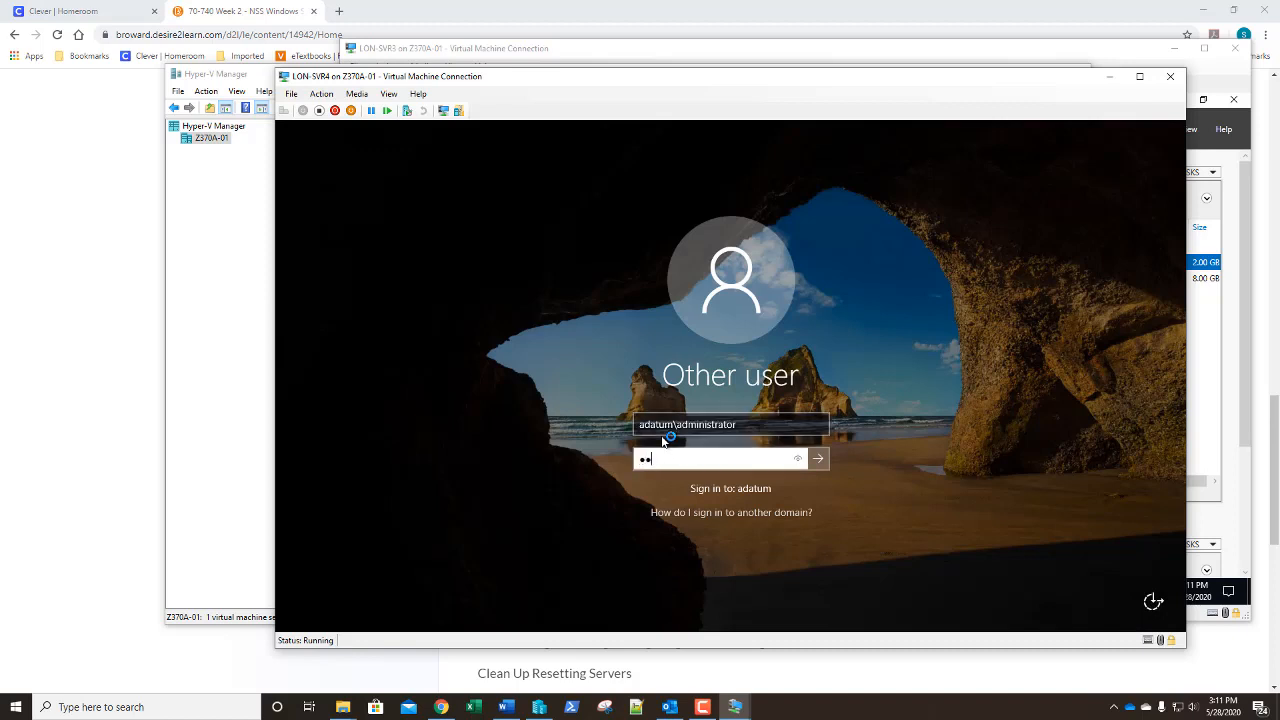
{"action": "type", "text": "55w.rd"}
{"action": "key", "text": "Return"}
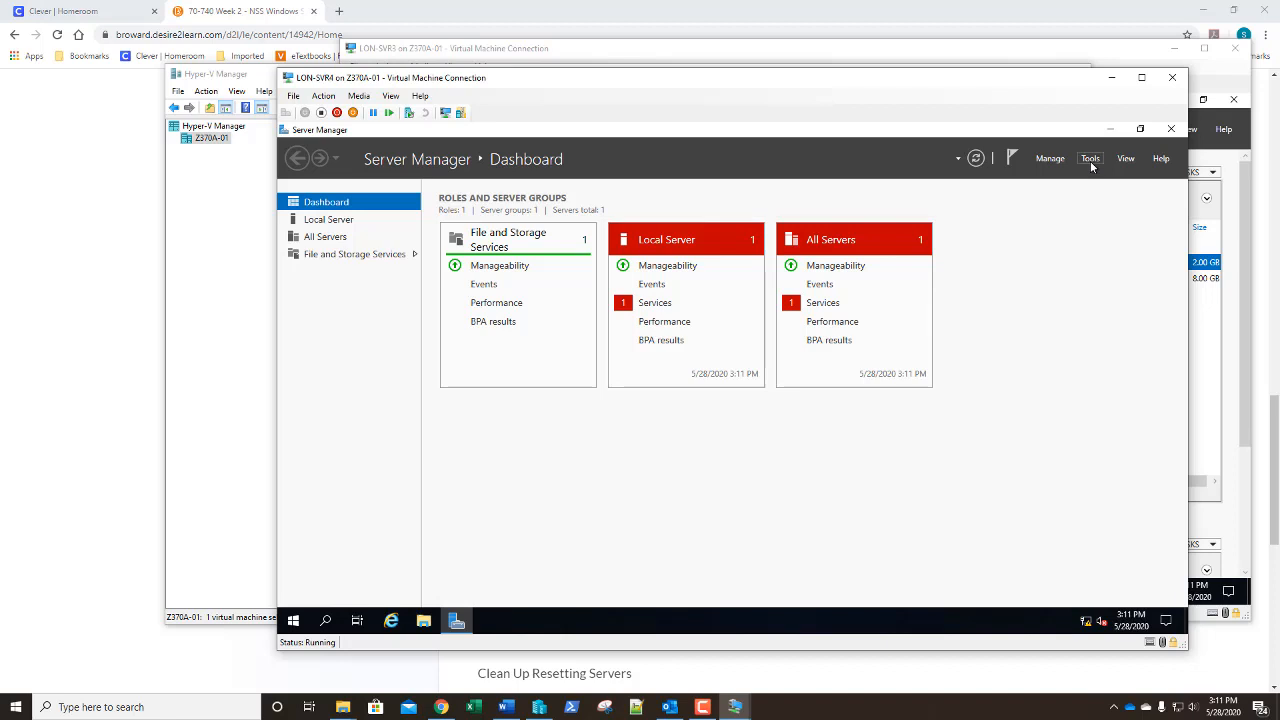
{"action": "left_click", "coordinate": [1090, 160]}
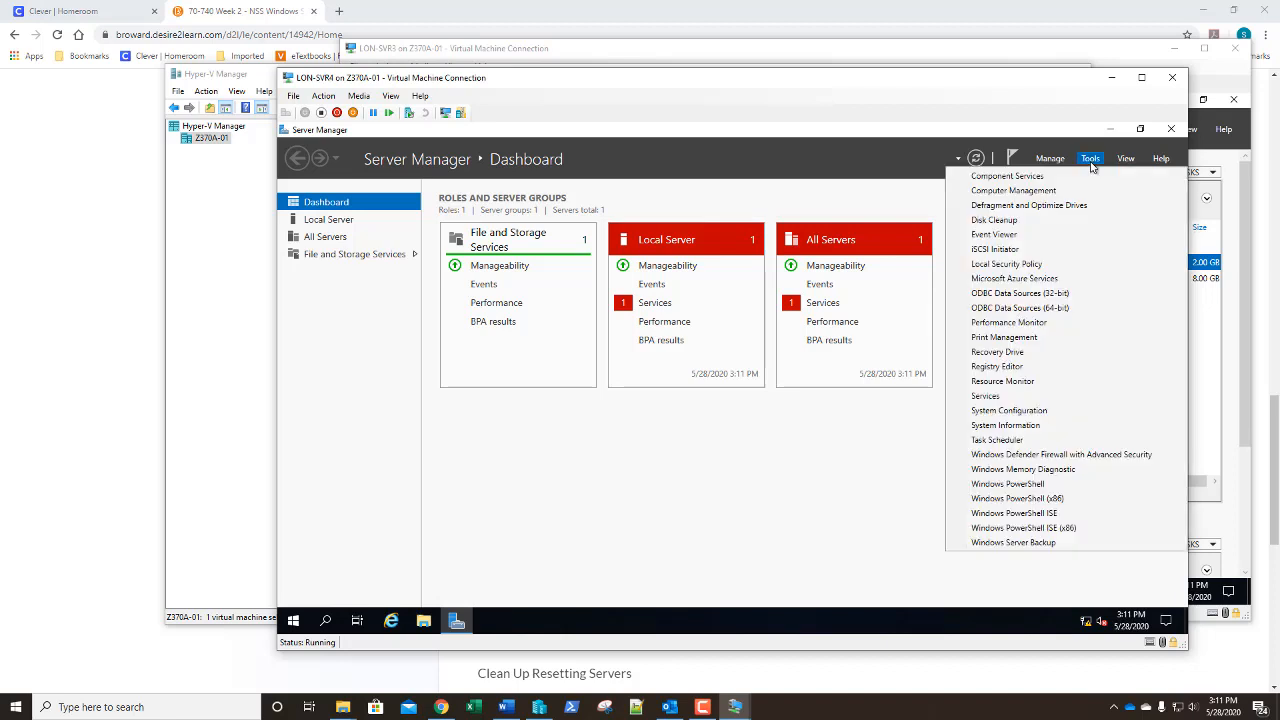
Launch the iSCSI Initiator and agree to start the Microsoft iSCSI service
{"action": "left_click", "coordinate": [1053, 252]}
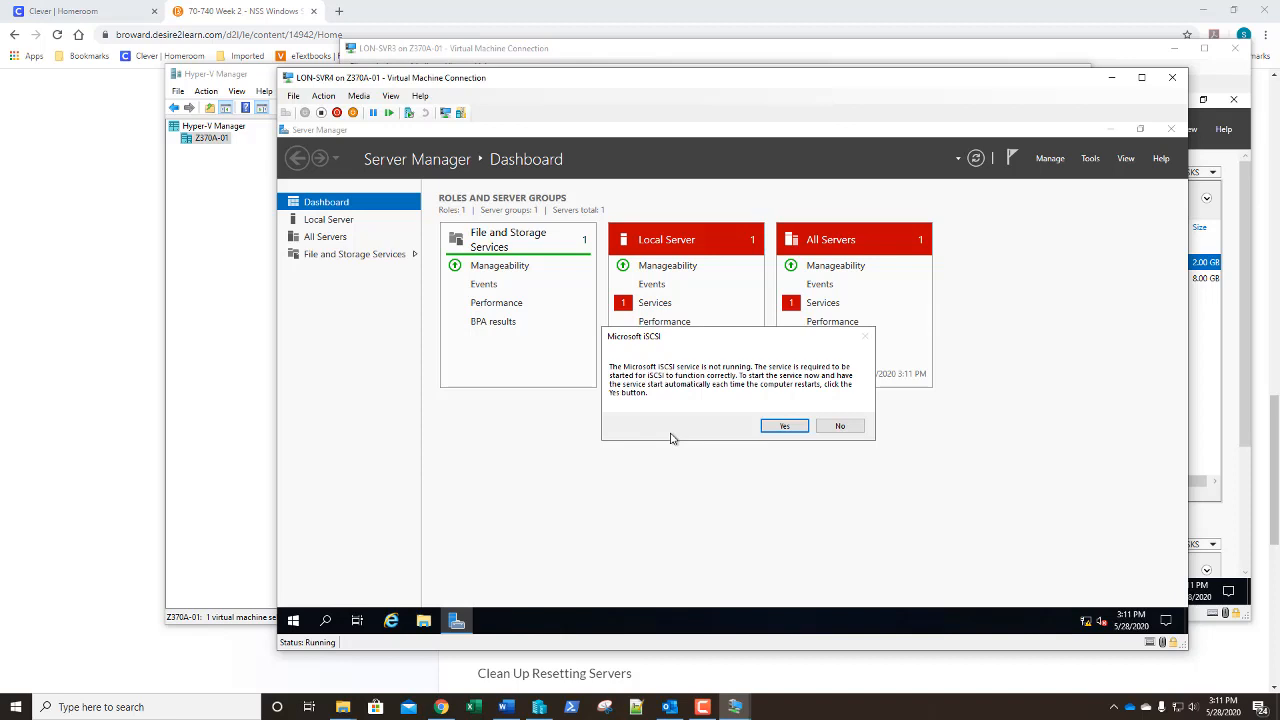
{"action": "left_click", "coordinate": [786, 426]}
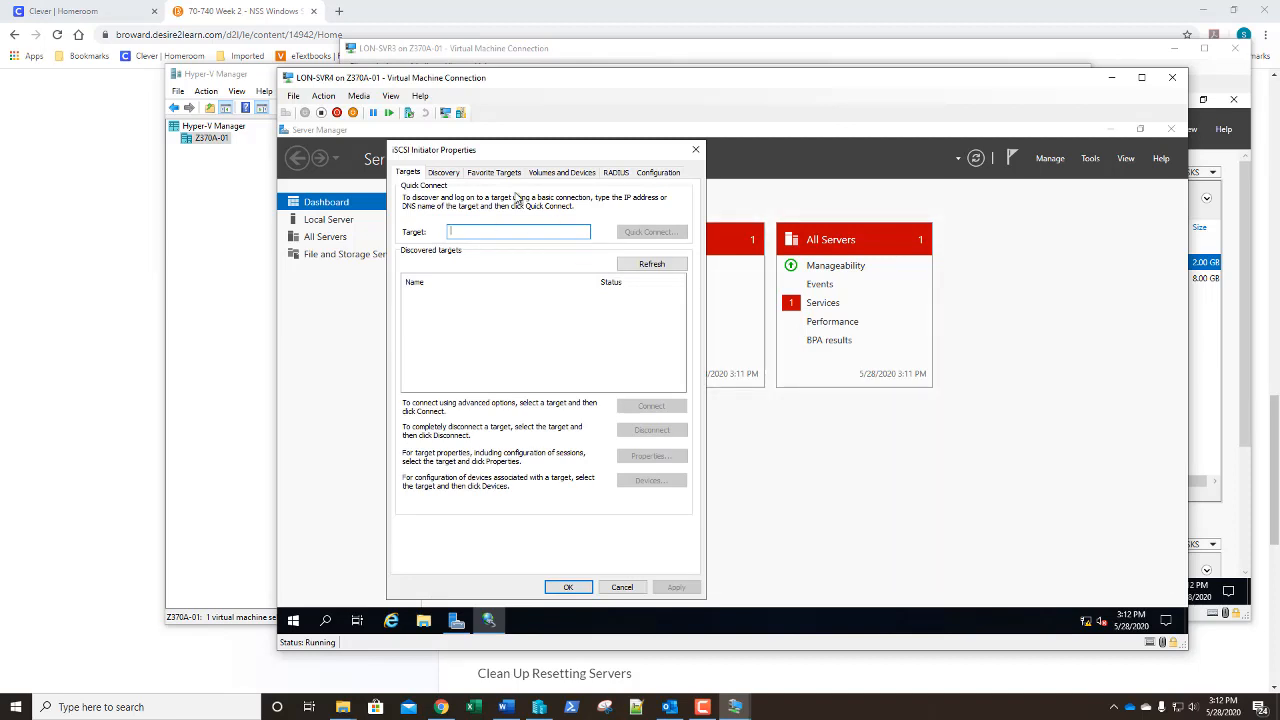
Add target portal 172.16.0.23 on port 3260, then view the discovered targets
{"action": "left_click", "coordinate": [441, 173]}
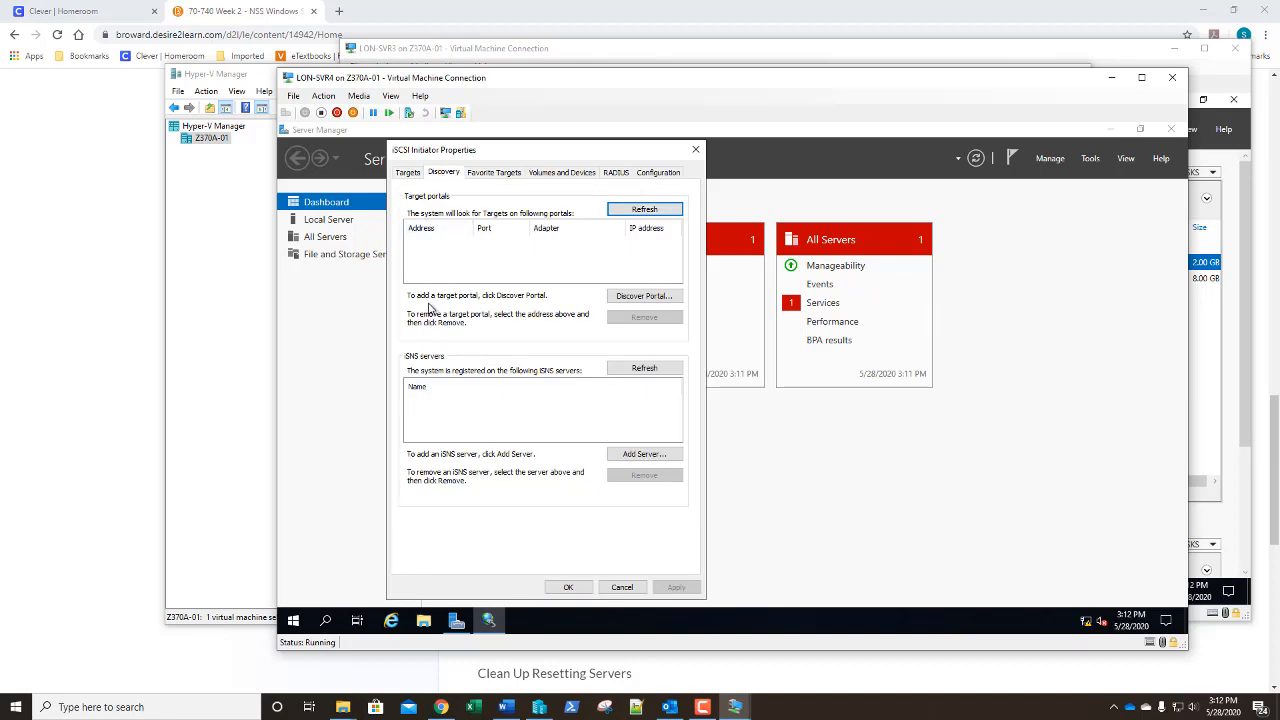
{"action": "left_click", "coordinate": [637, 298]}
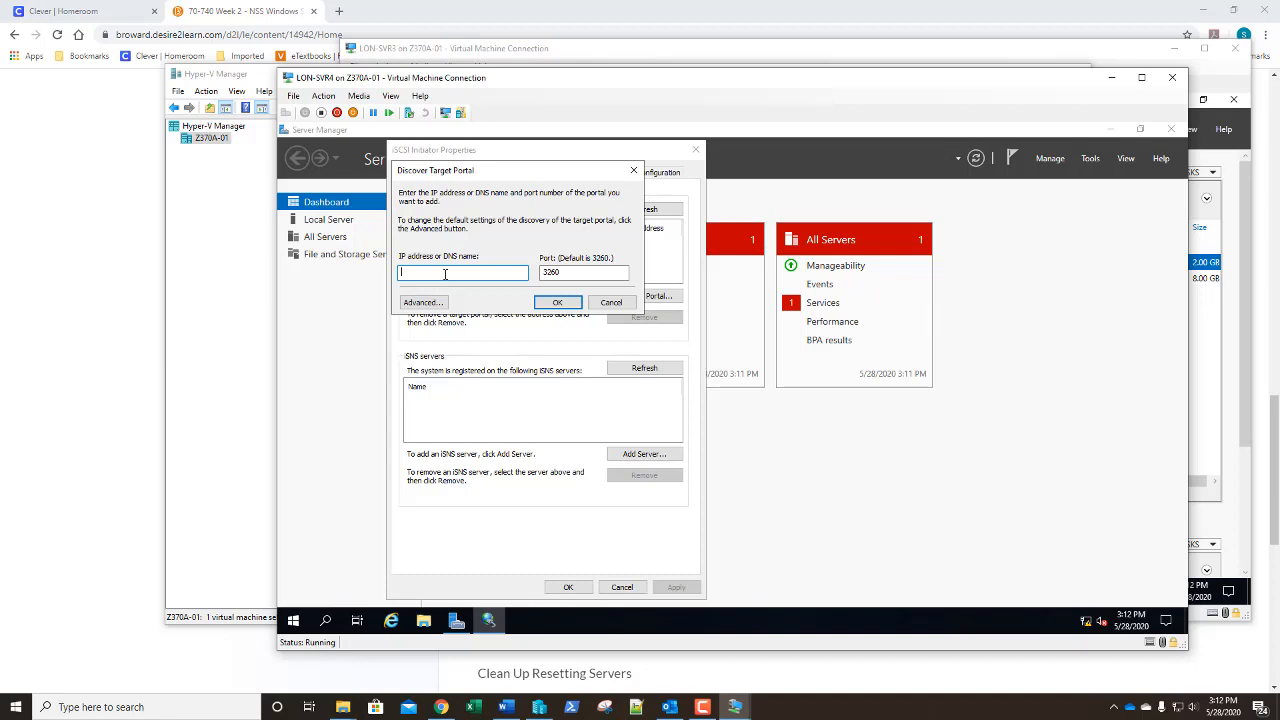
{"action": "type", "text": "172"}
{"action": "type", "text": ".16."}
{"action": "type", "text": "0.25"}
{"action": "left_click", "coordinate": [563, 303]}
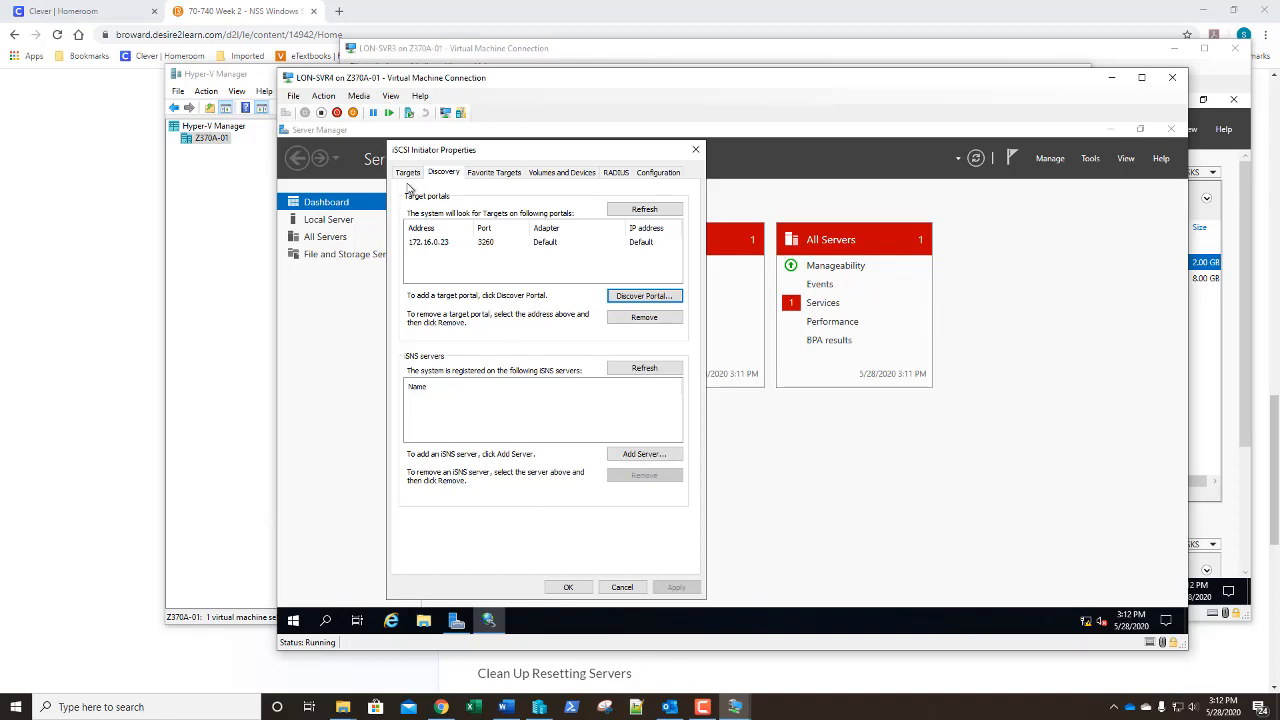
{"action": "left_click", "coordinate": [408, 174]}
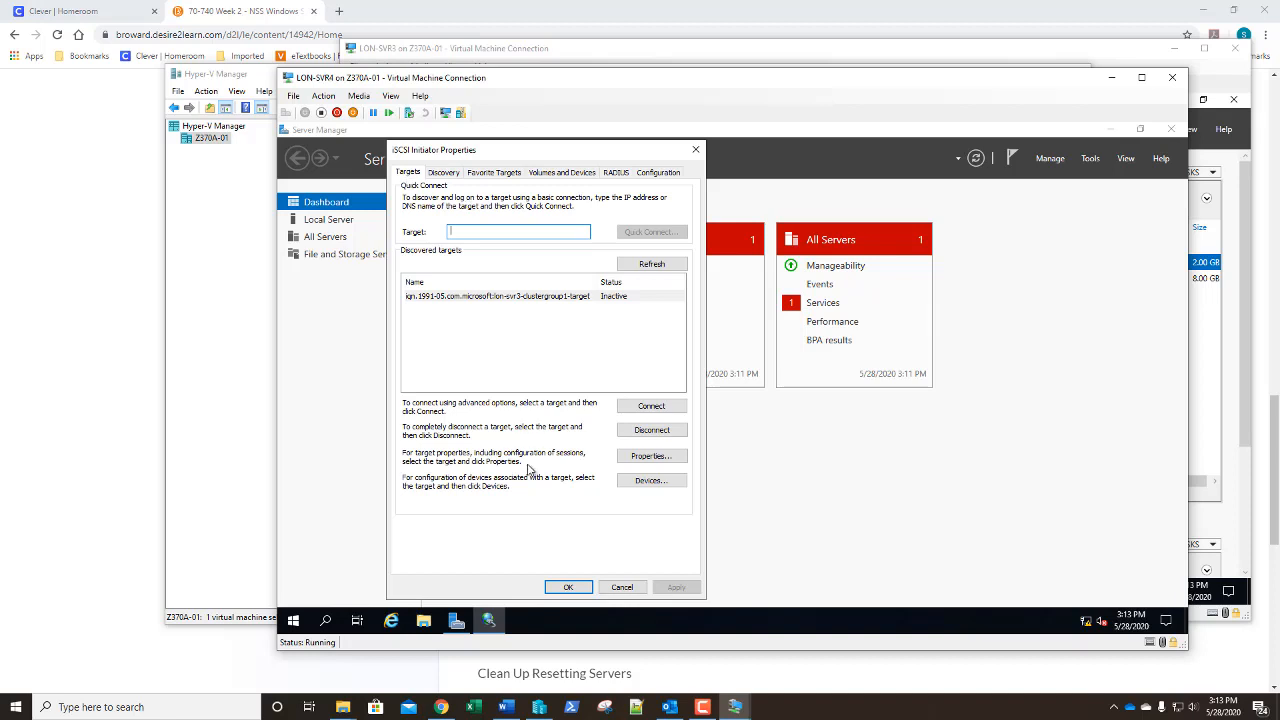
Connect to the lon-svr3-clustergroup1 target, auto-configure its two disks as devices, and close
{"action": "left_click", "coordinate": [637, 413]}
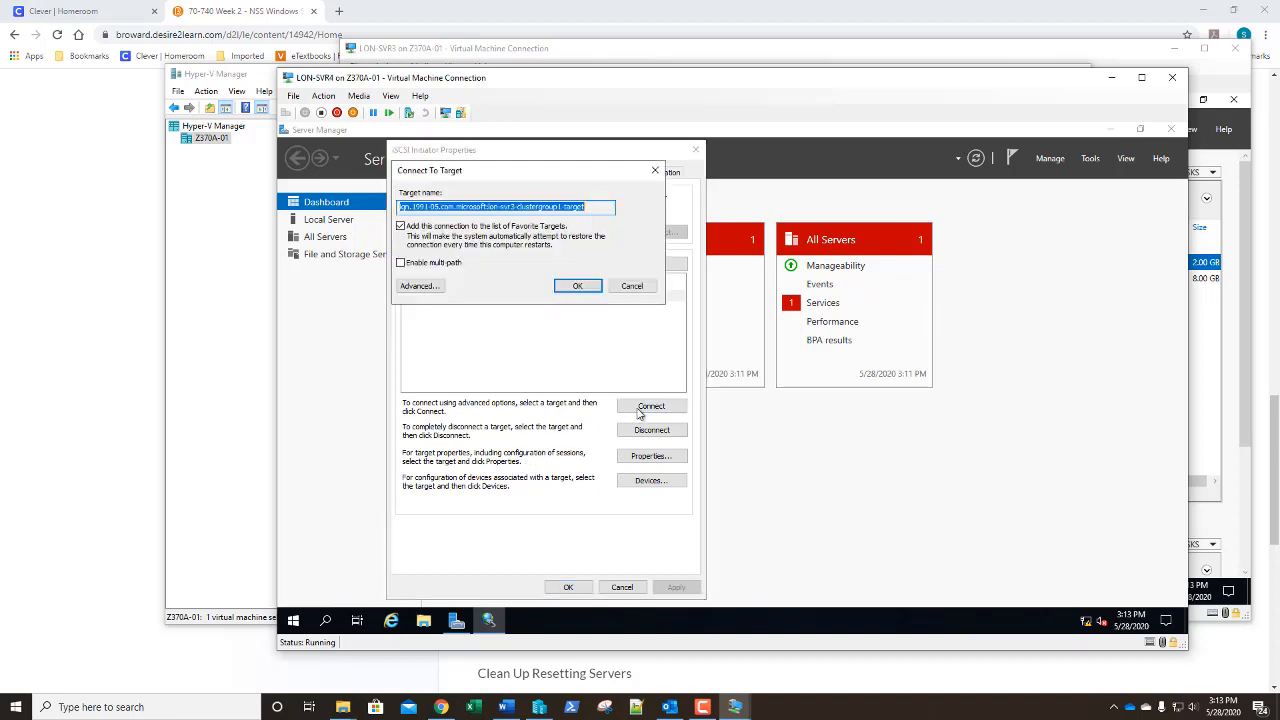
{"action": "left_click", "coordinate": [574, 288]}
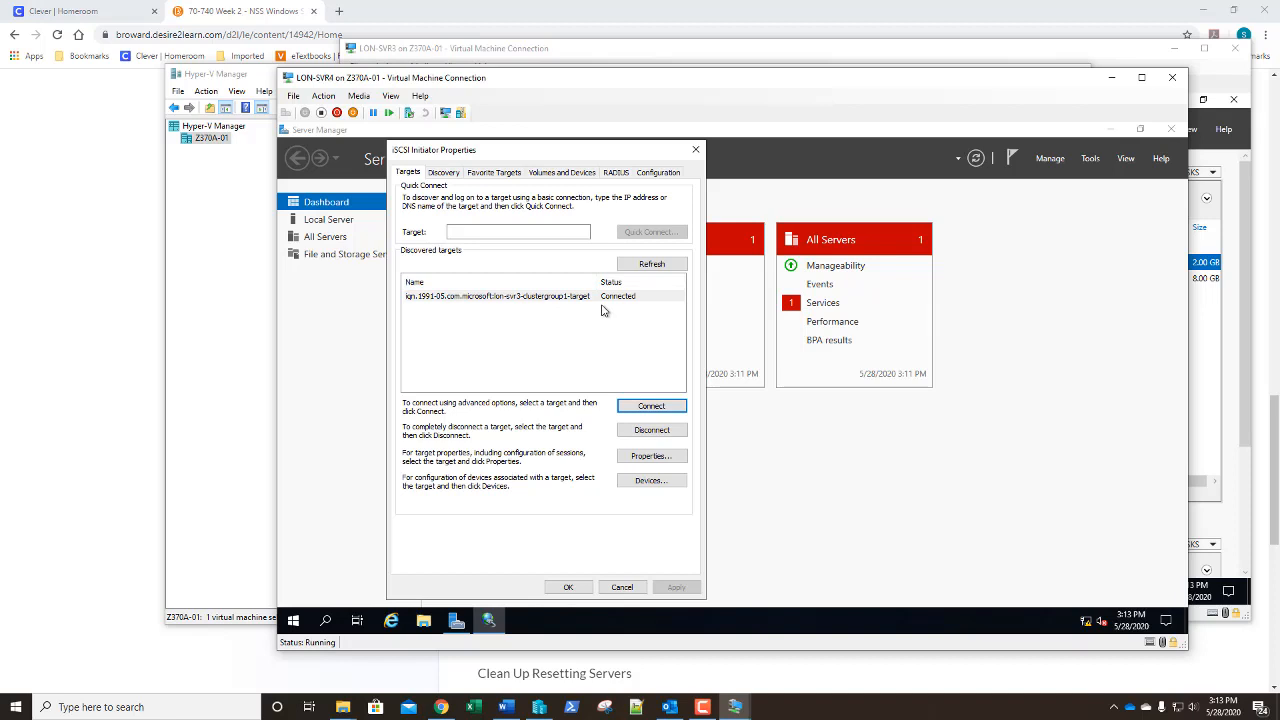
{"action": "left_click", "coordinate": [563, 175]}
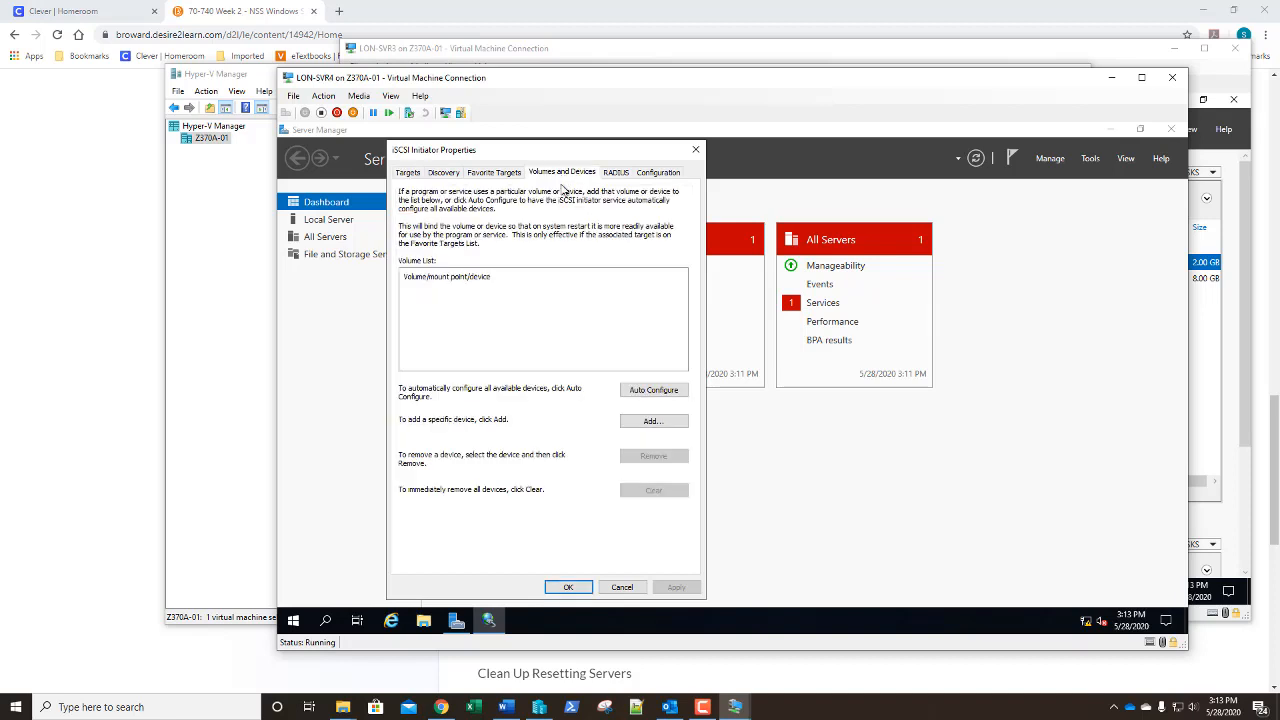
{"action": "left_click", "coordinate": [643, 398]}
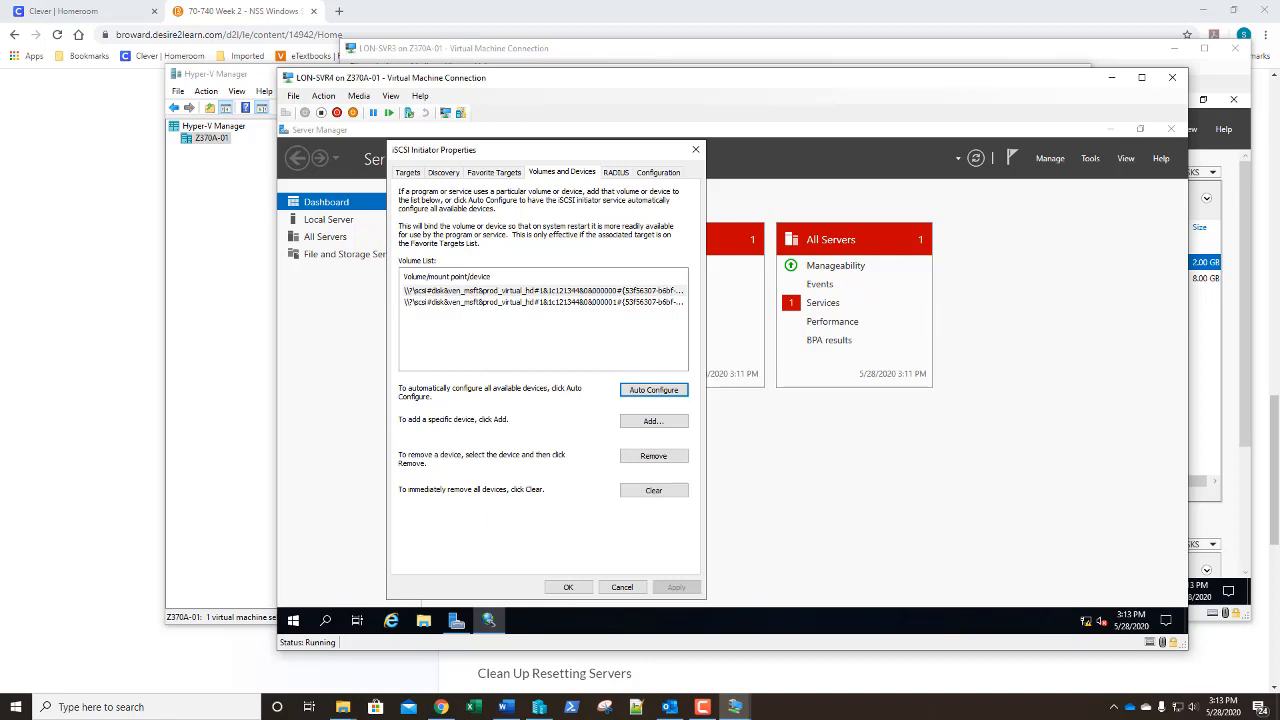
{"action": "left_click", "coordinate": [567, 589]}
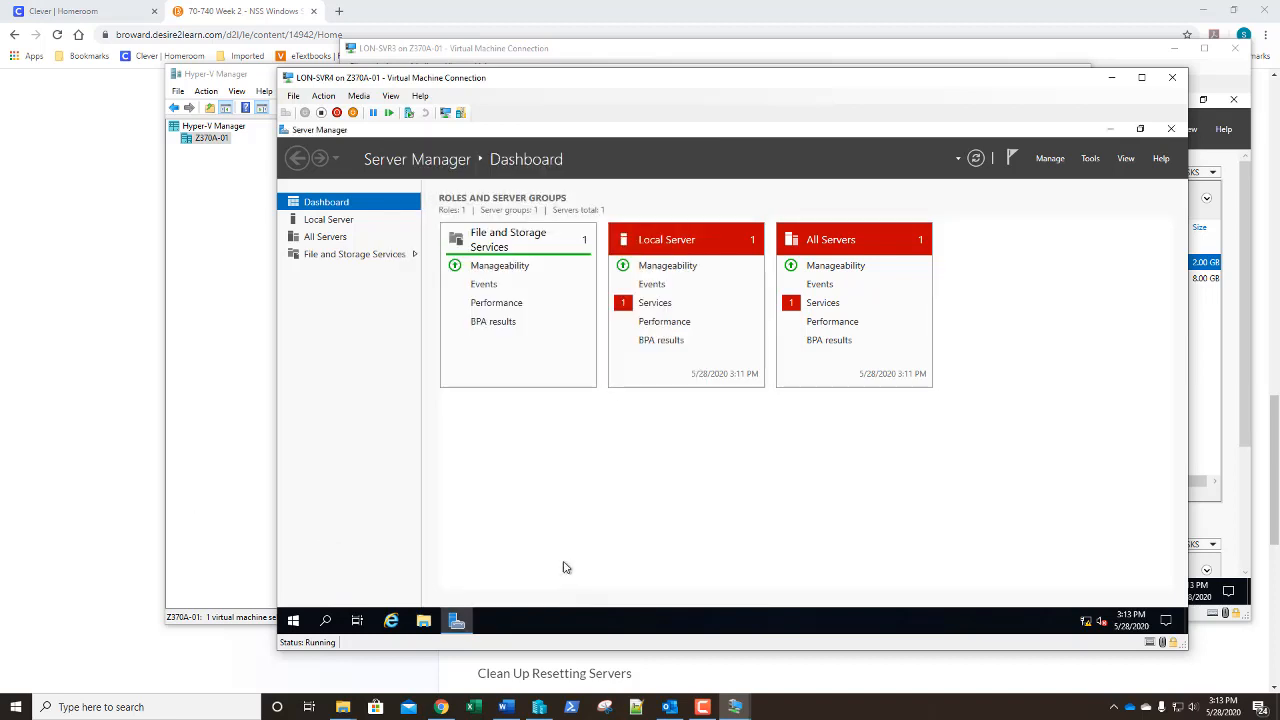
Open Disk Management in Computer Management on LON-SVR4
{"action": "left_click", "coordinate": [1090, 158]}
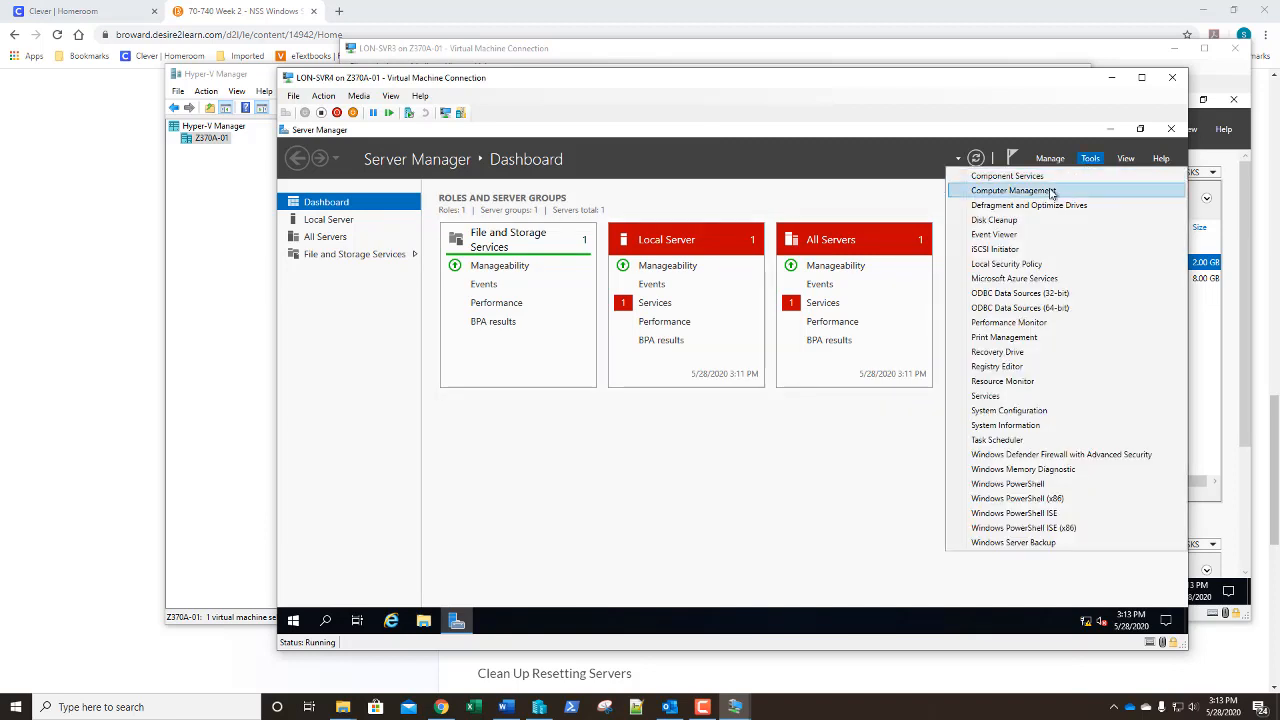
{"action": "left_click", "coordinate": [1051, 191]}
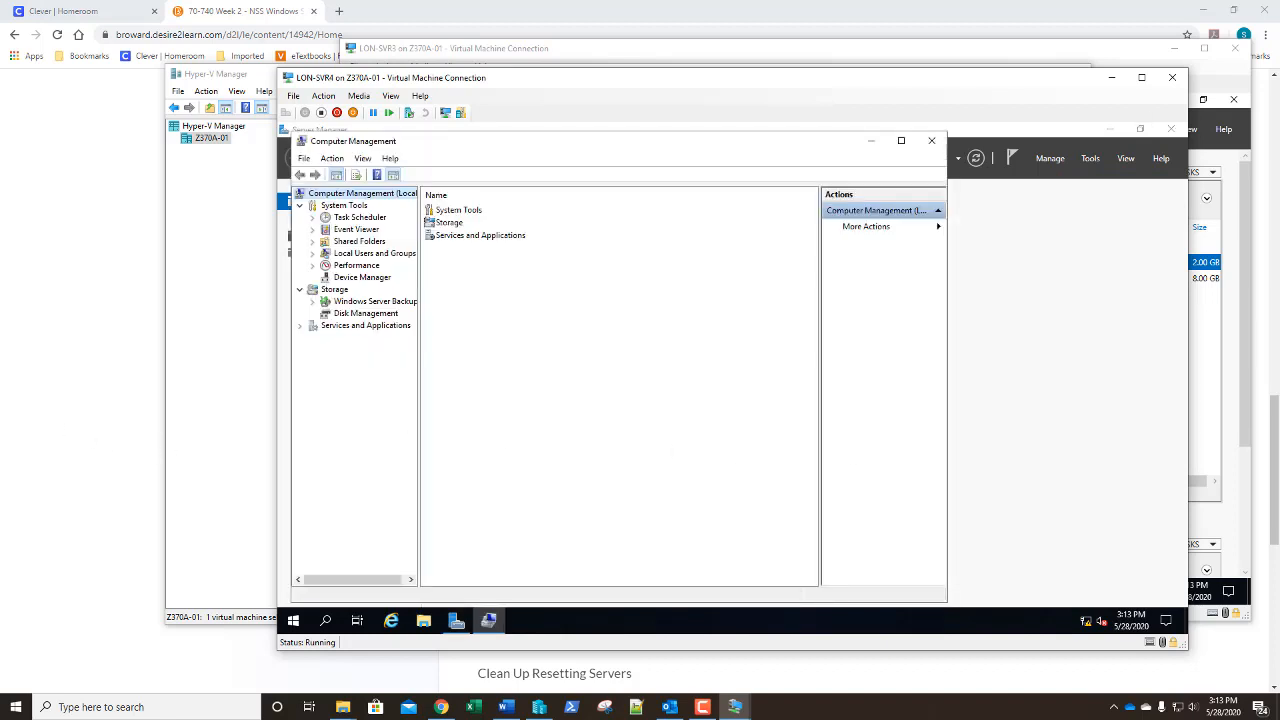
{"action": "left_click", "coordinate": [358, 315]}
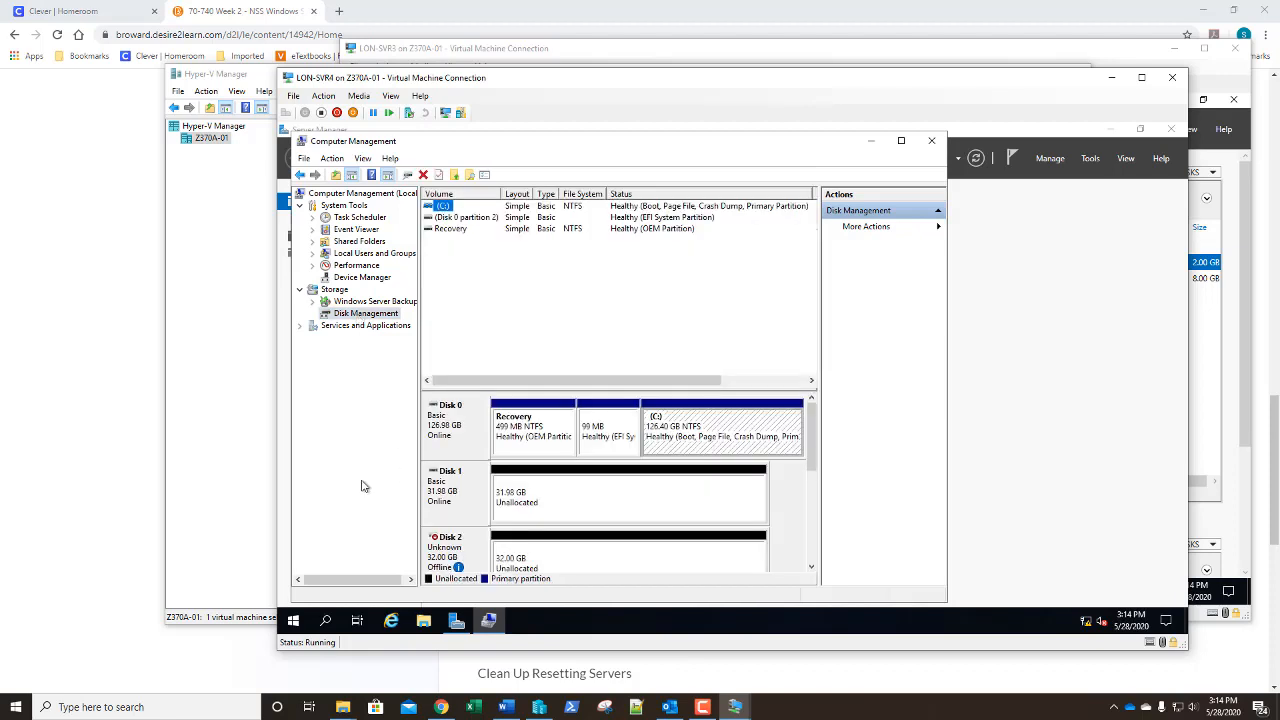
Enlarge the disk layout pane and review the offline 2 GB Disk 4 and 8 GB Disk 5
{"action": "left_click_drag", "start_coordinate": [549, 392], "coordinate": [563, 248]}
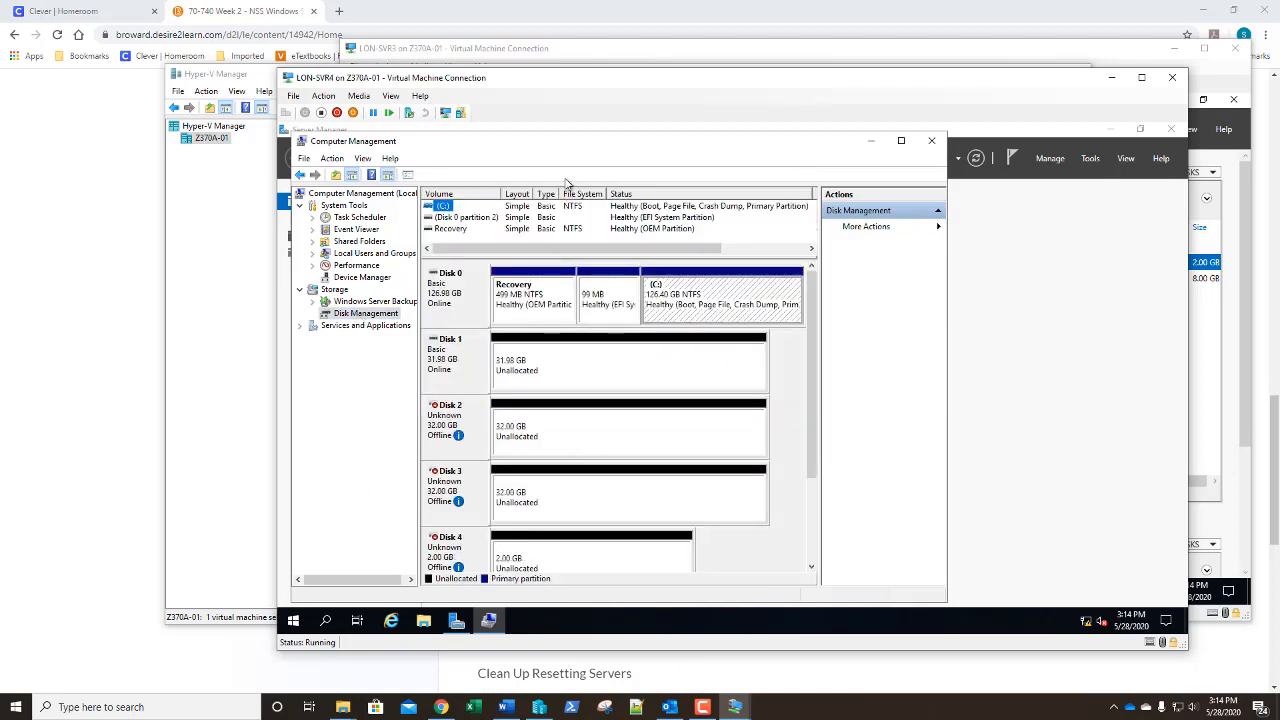
{"action": "mouse_move", "coordinate": [566, 142]}
{"action": "left_mouse_down"}
{"action": "mouse_move", "coordinate": [567, 105]}
{"action": "mouse_move", "coordinate": [567, 133]}
{"action": "left_mouse_up"}
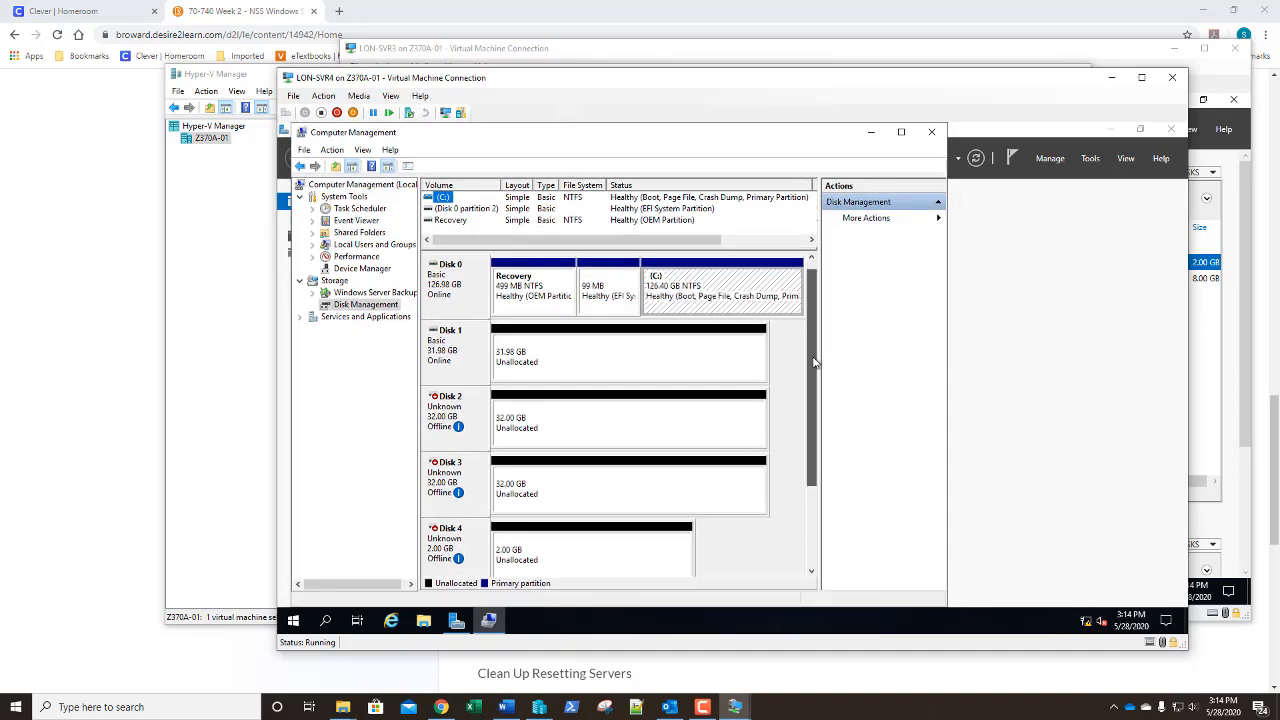
{"action": "left_click_drag", "start_coordinate": [815, 362], "coordinate": [829, 336]}
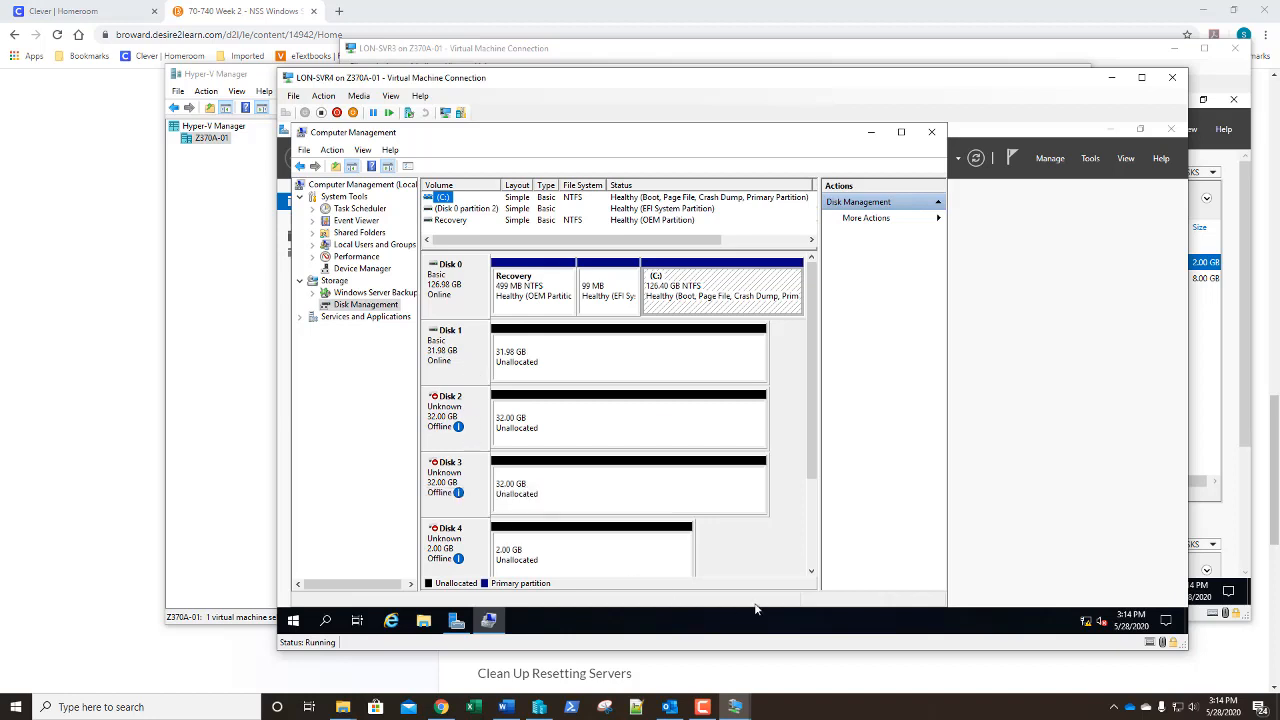
{"action": "left_click", "coordinate": [812, 575]}
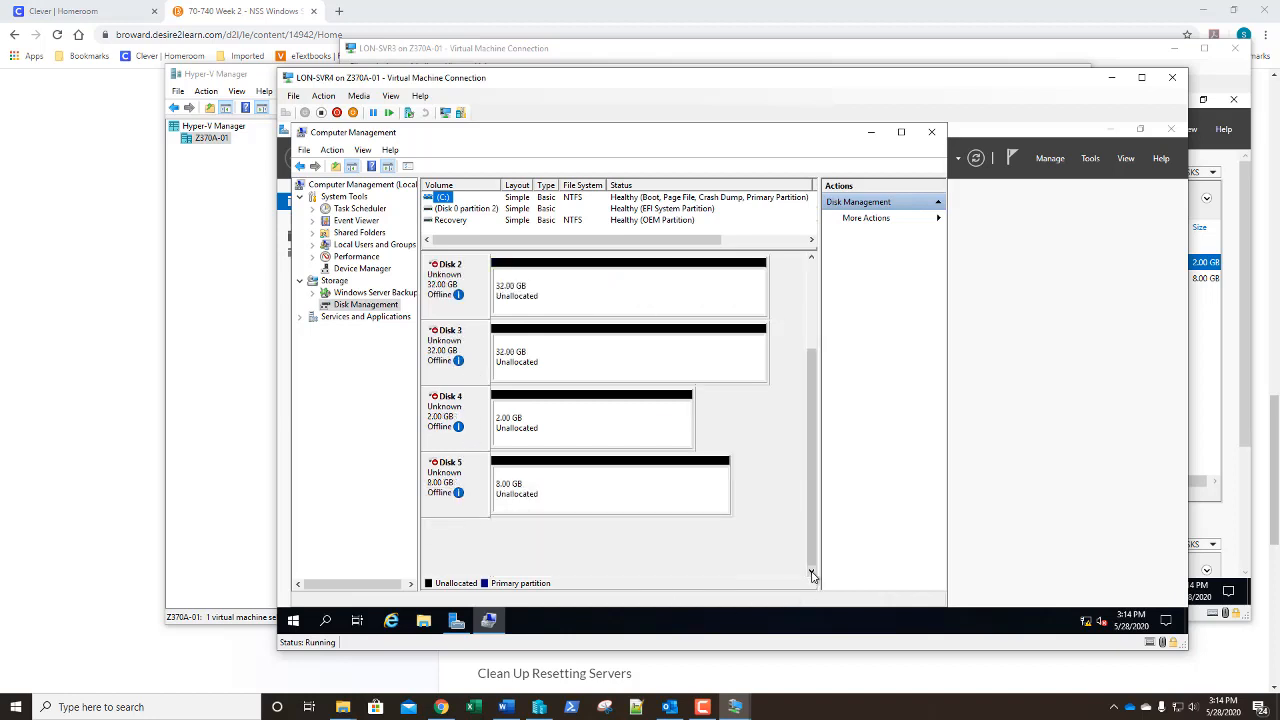
{"action": "left_click", "coordinate": [811, 261]}
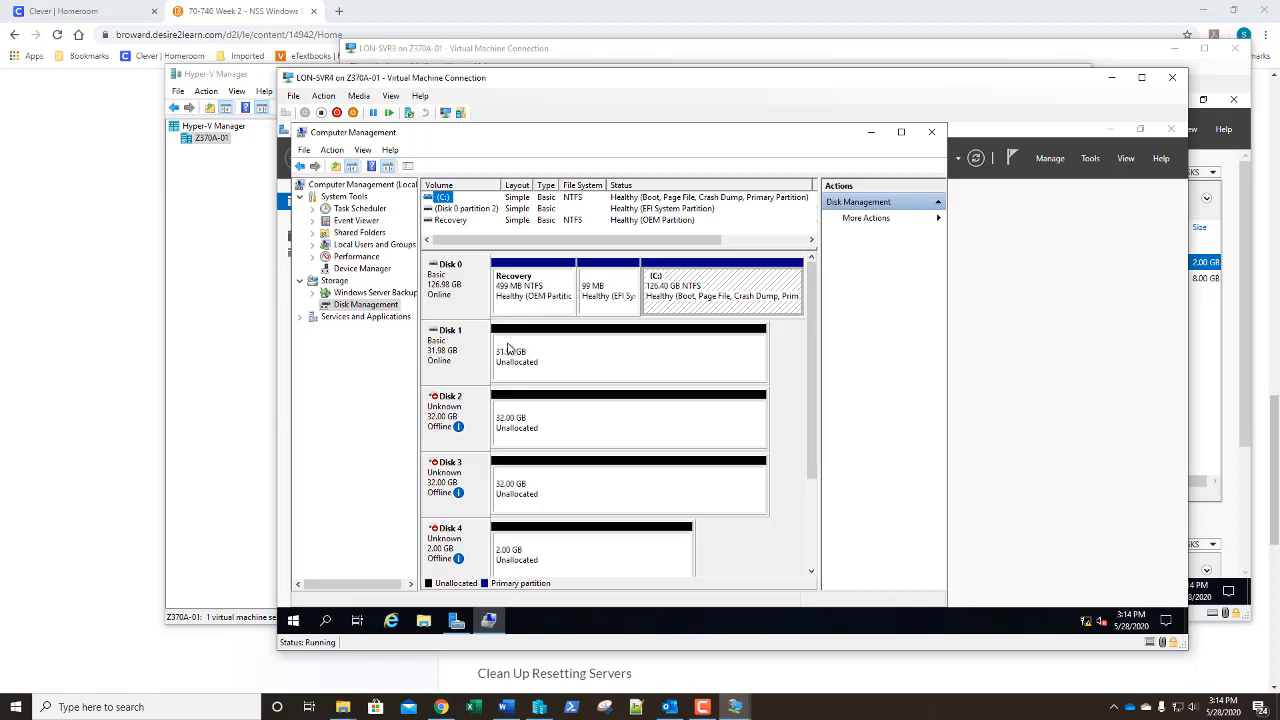
{"action": "left_click", "coordinate": [581, 564]}
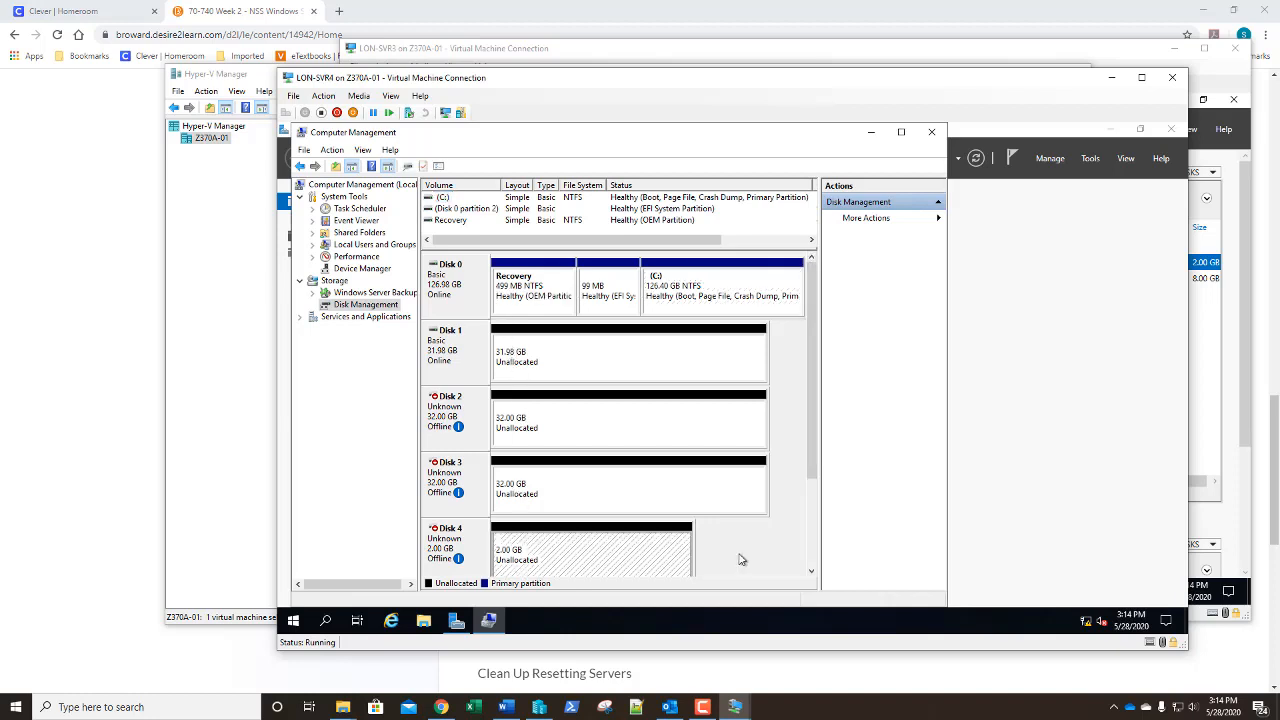
{"action": "left_click", "coordinate": [811, 571]}
{"action": "left_click", "coordinate": [642, 575]}
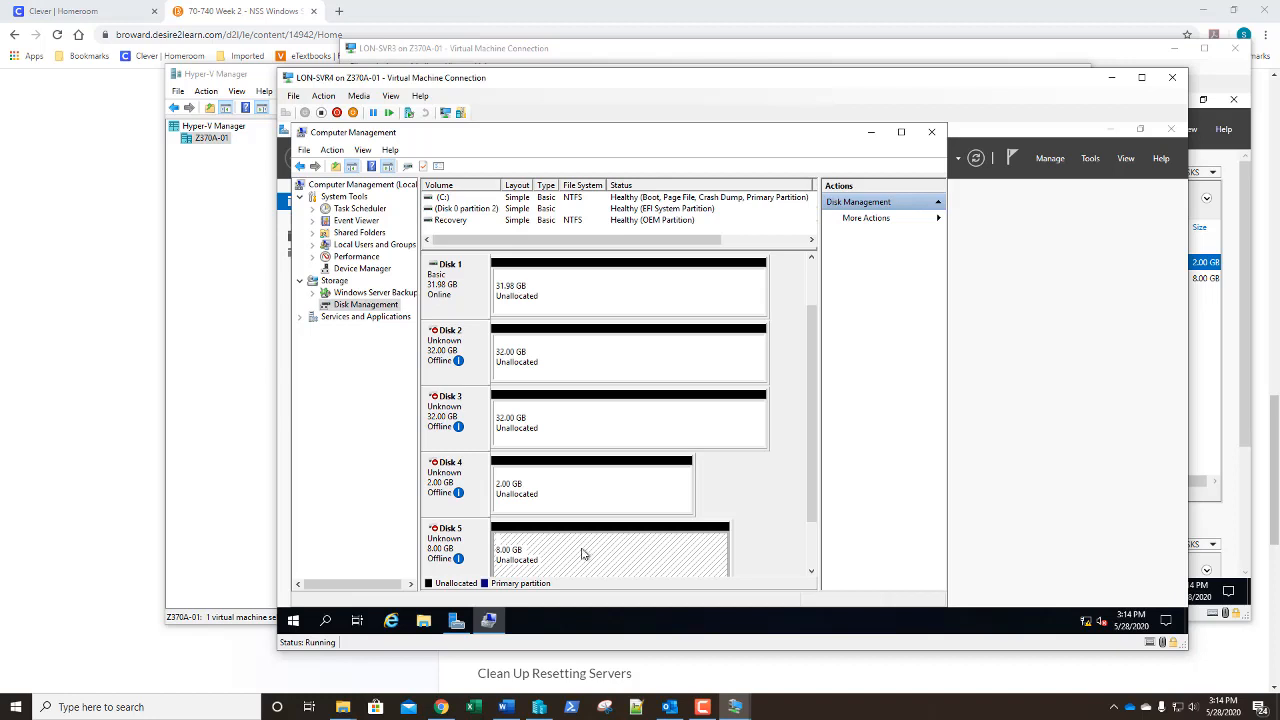
Bring Disk 4 online and initialize it with the GPT partition style
{"action": "right_click", "coordinate": [473, 483]}
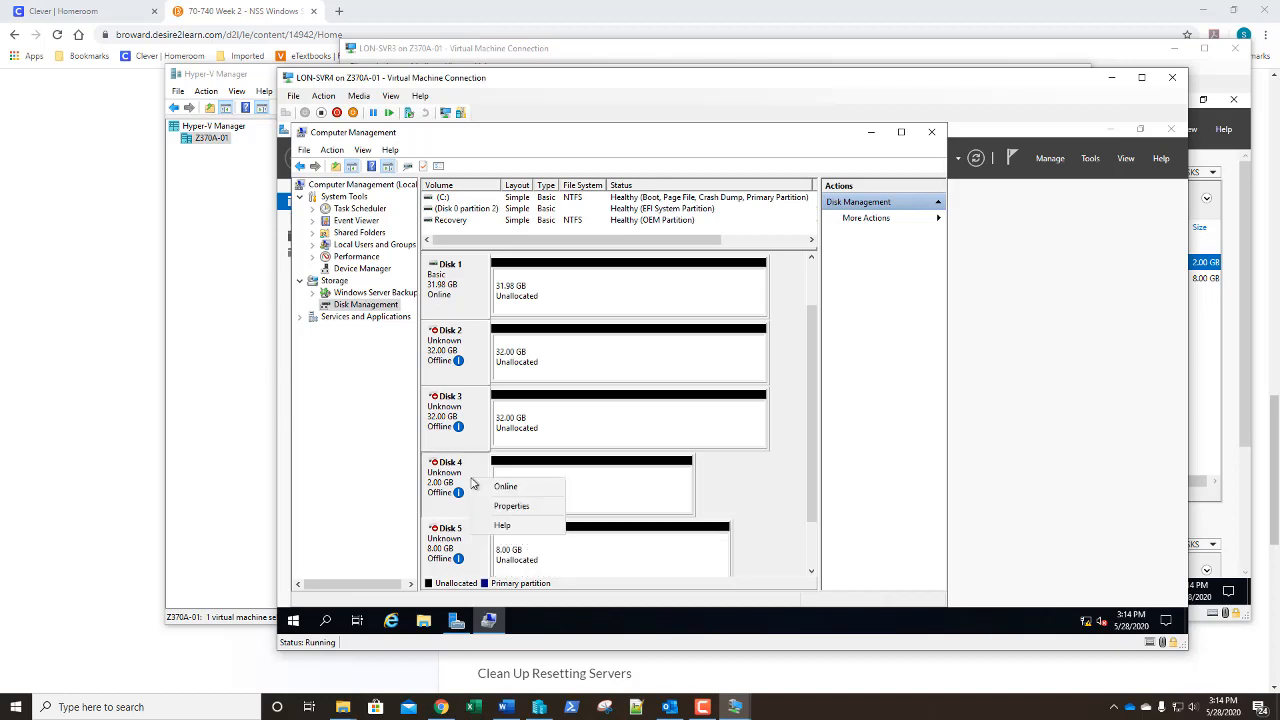
{"action": "left_click", "coordinate": [487, 487]}
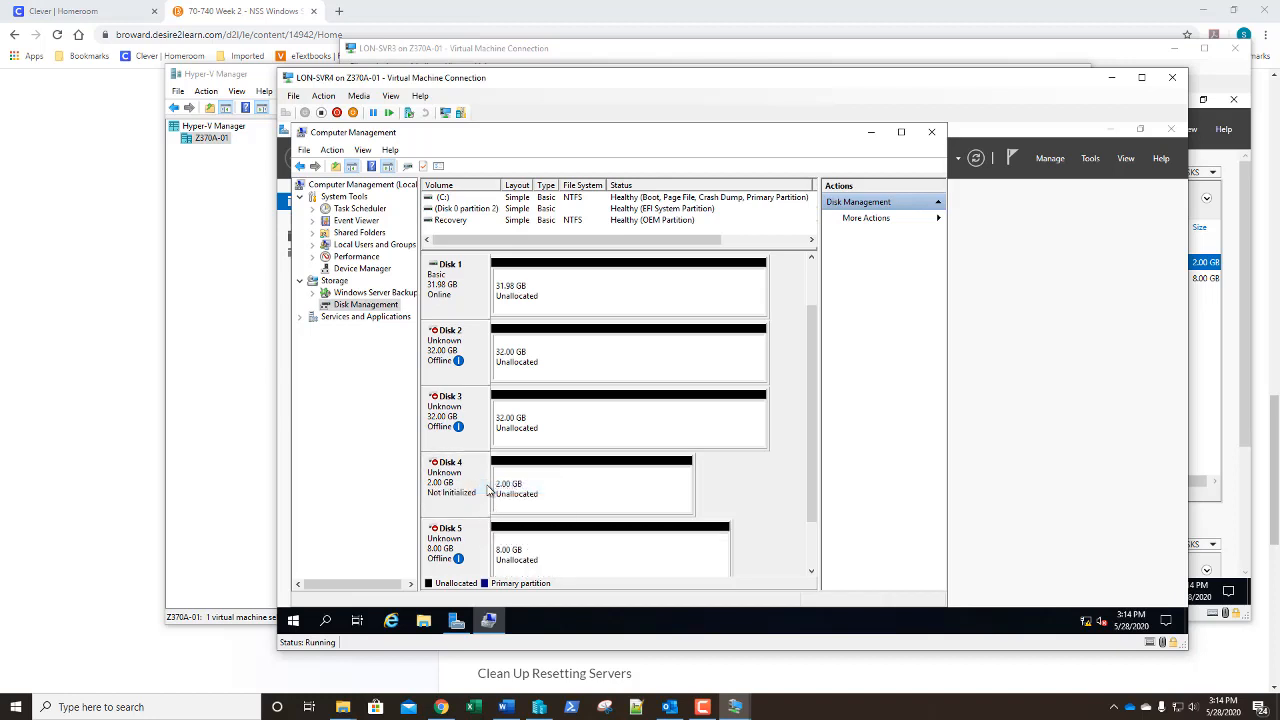
{"action": "right_click", "coordinate": [466, 482]}
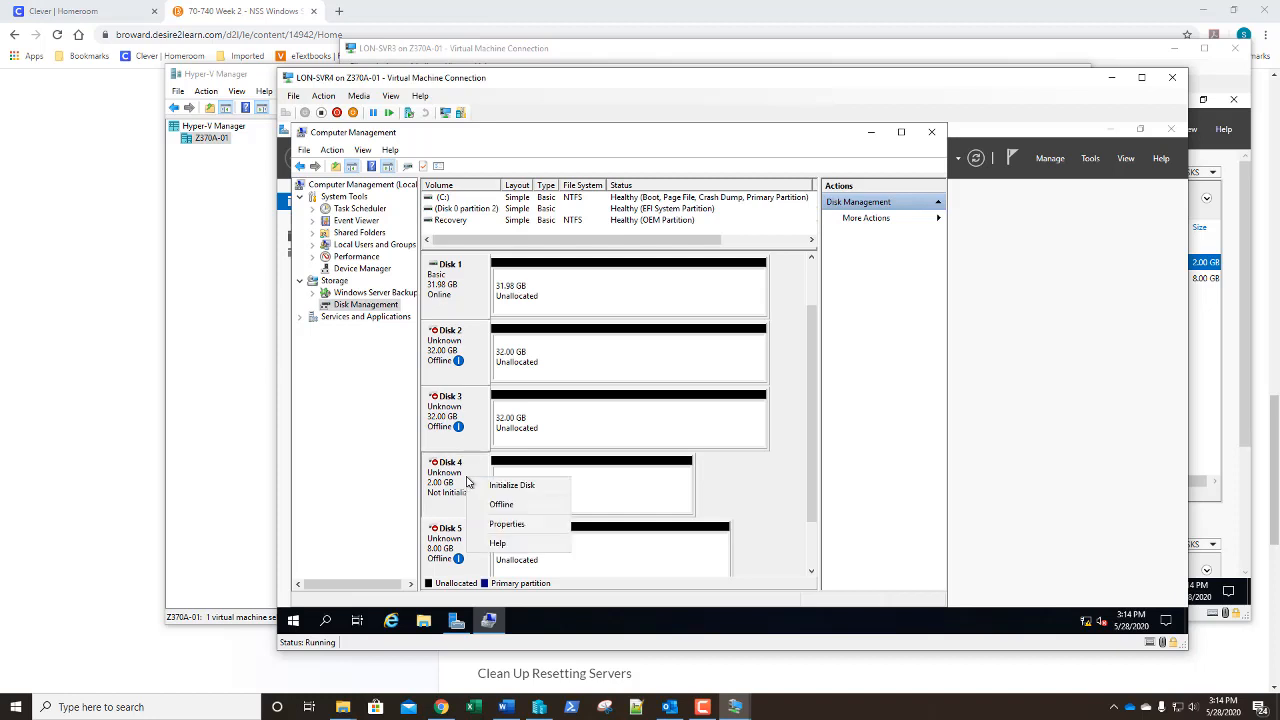
{"action": "left_click", "coordinate": [477, 489]}
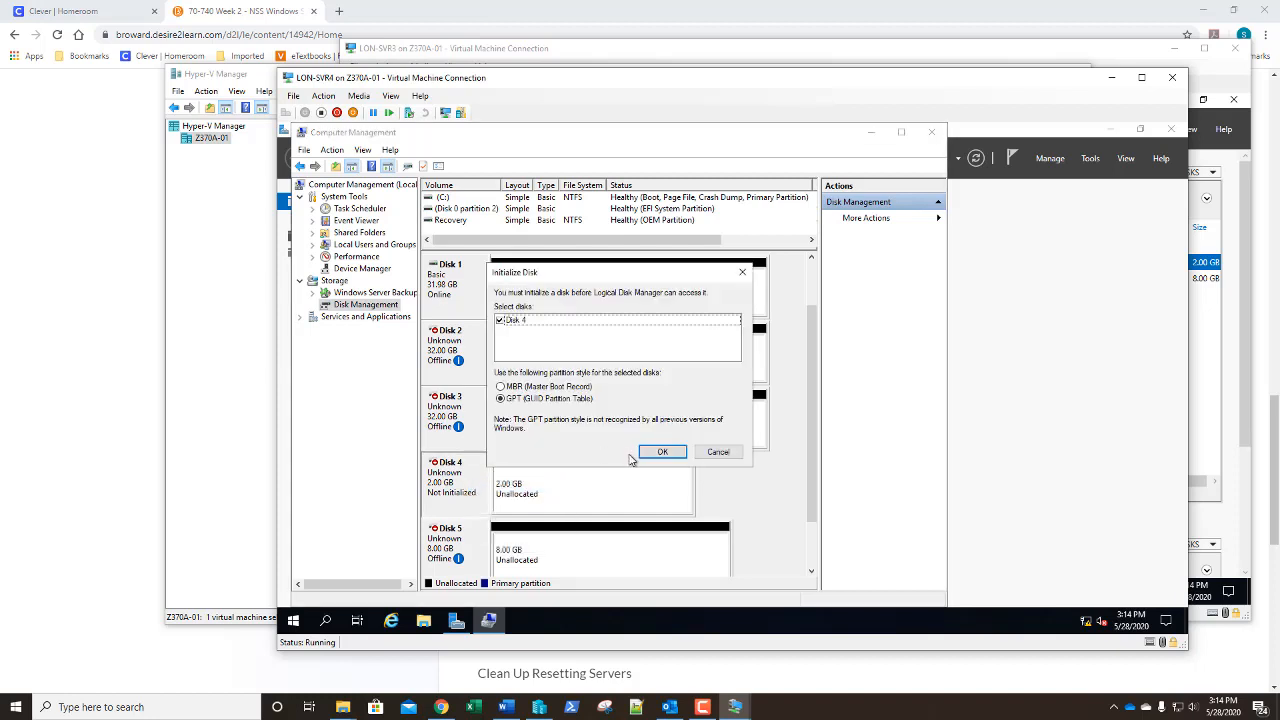
{"action": "left_click", "coordinate": [650, 452]}
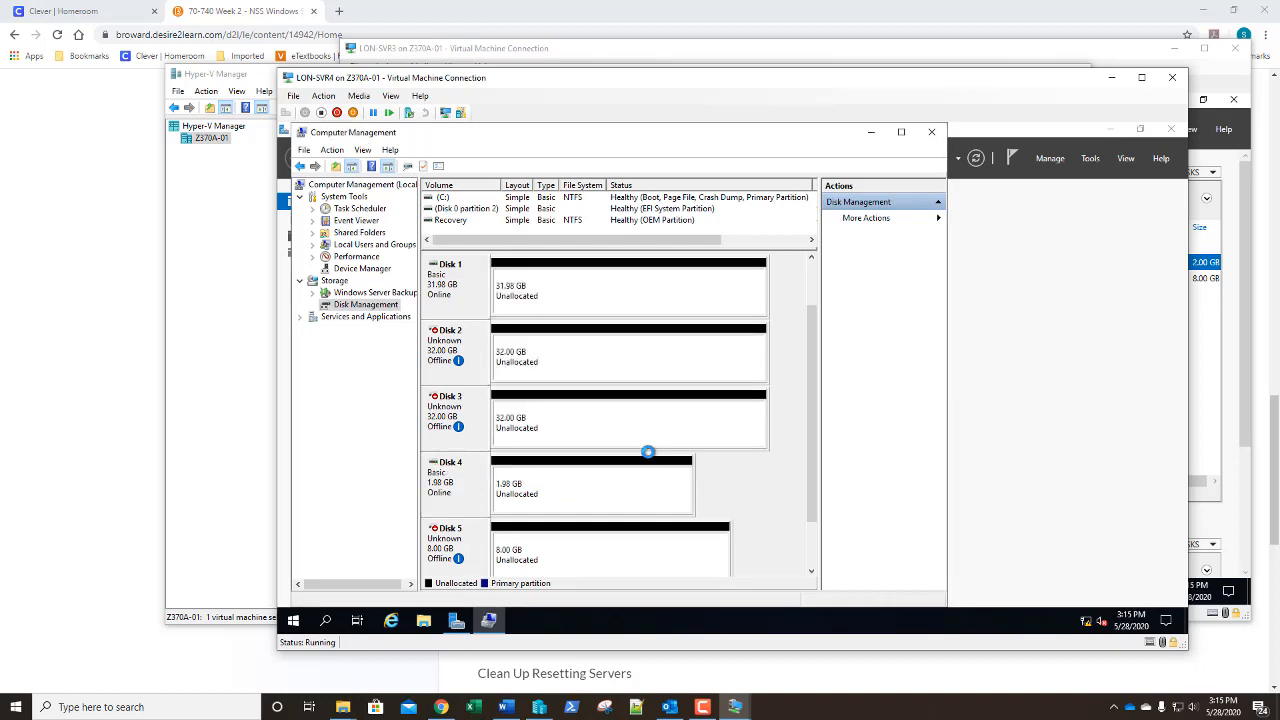
Check Disk 4's partition style and space on its Volumes properties page
{"action": "right_click", "coordinate": [472, 487]}
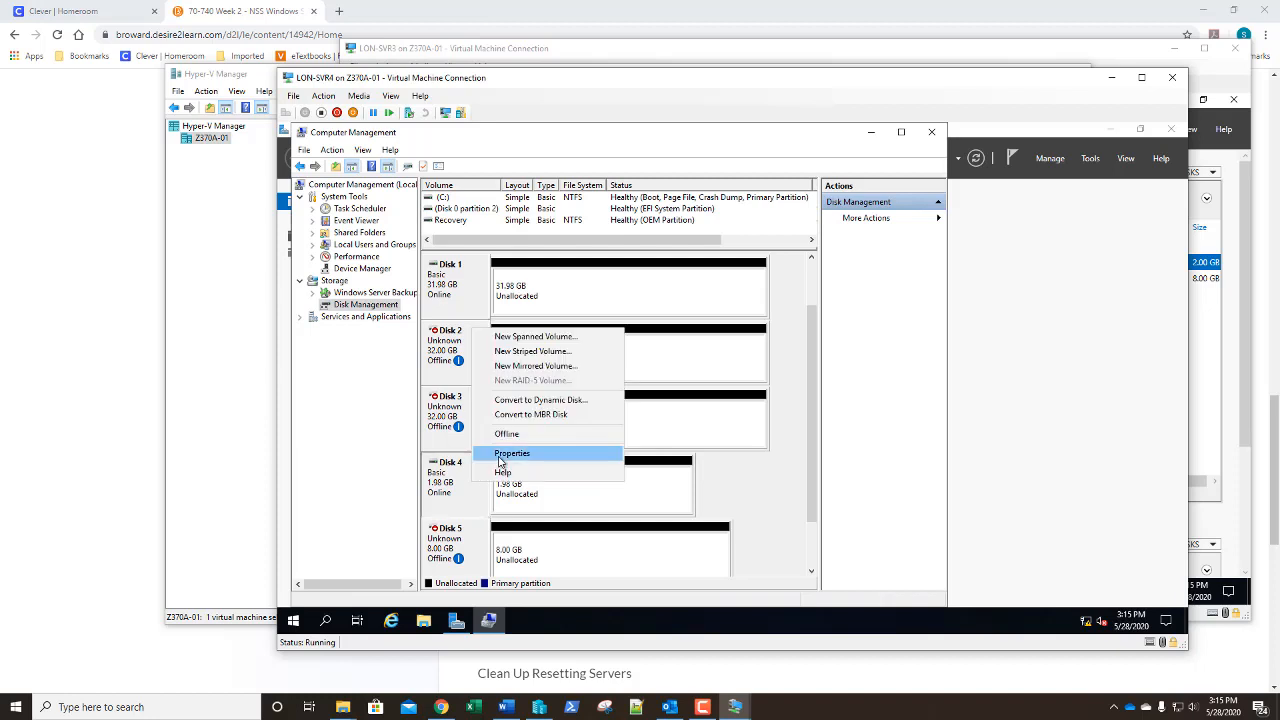
{"action": "left_click", "coordinate": [501, 458]}
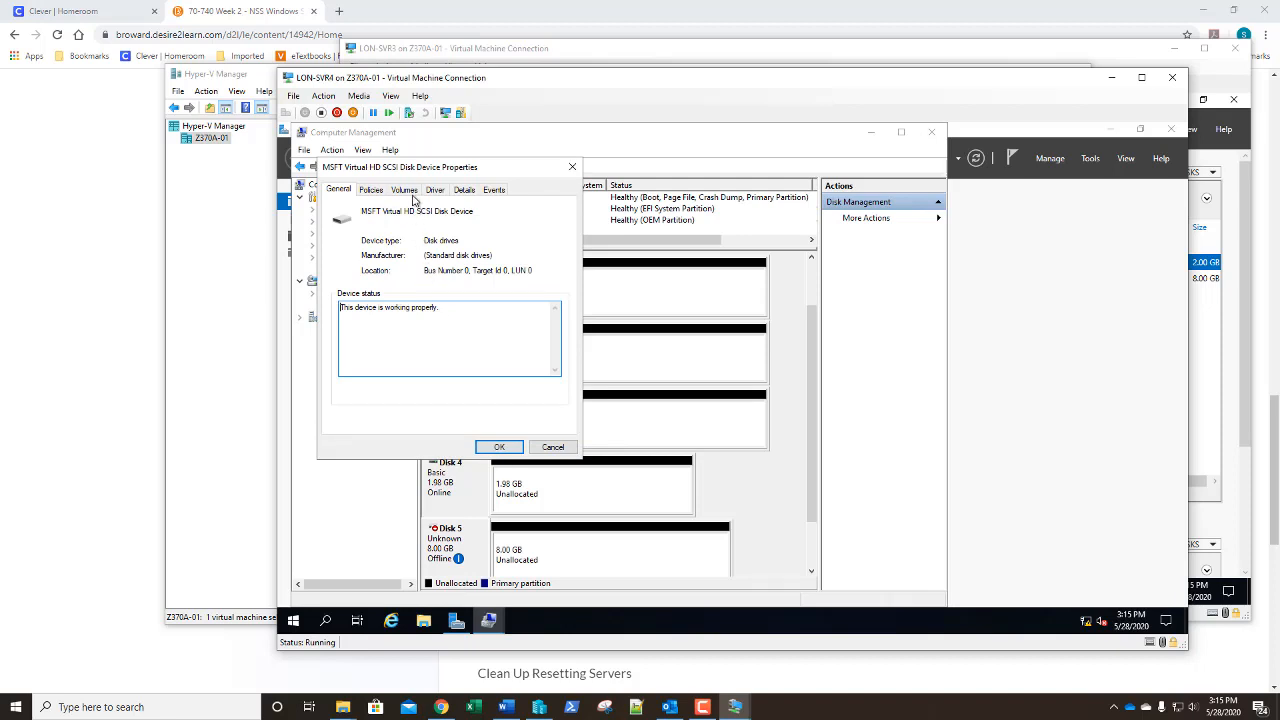
{"action": "left_click", "coordinate": [404, 190]}
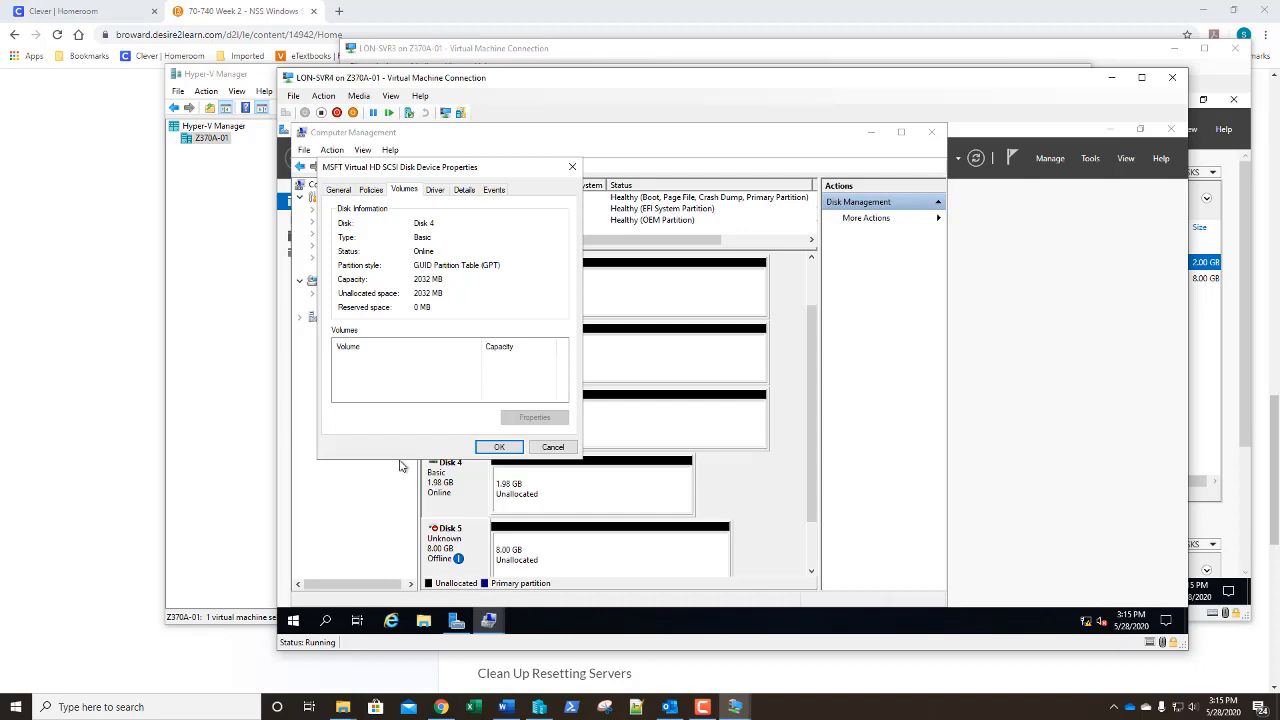
{"action": "left_click", "coordinate": [497, 447]}
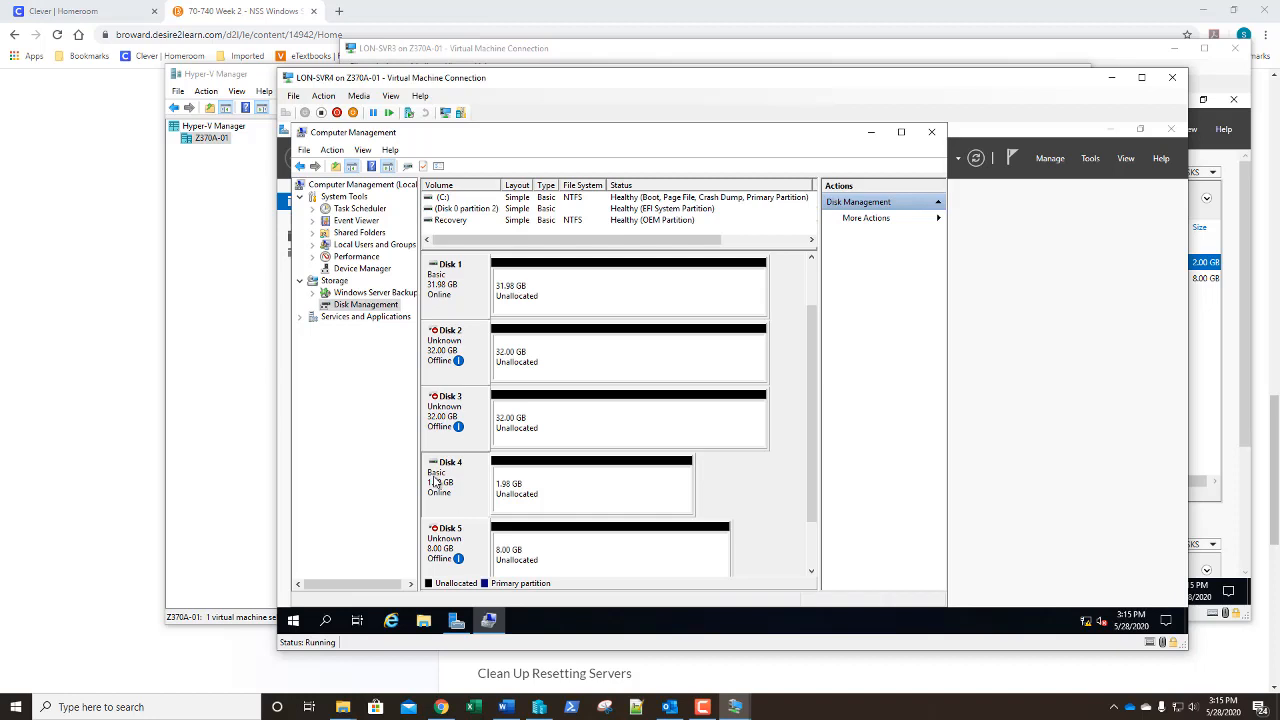
Bring Disk 5 online and initialize it as GPT
{"action": "right_click", "coordinate": [464, 544]}
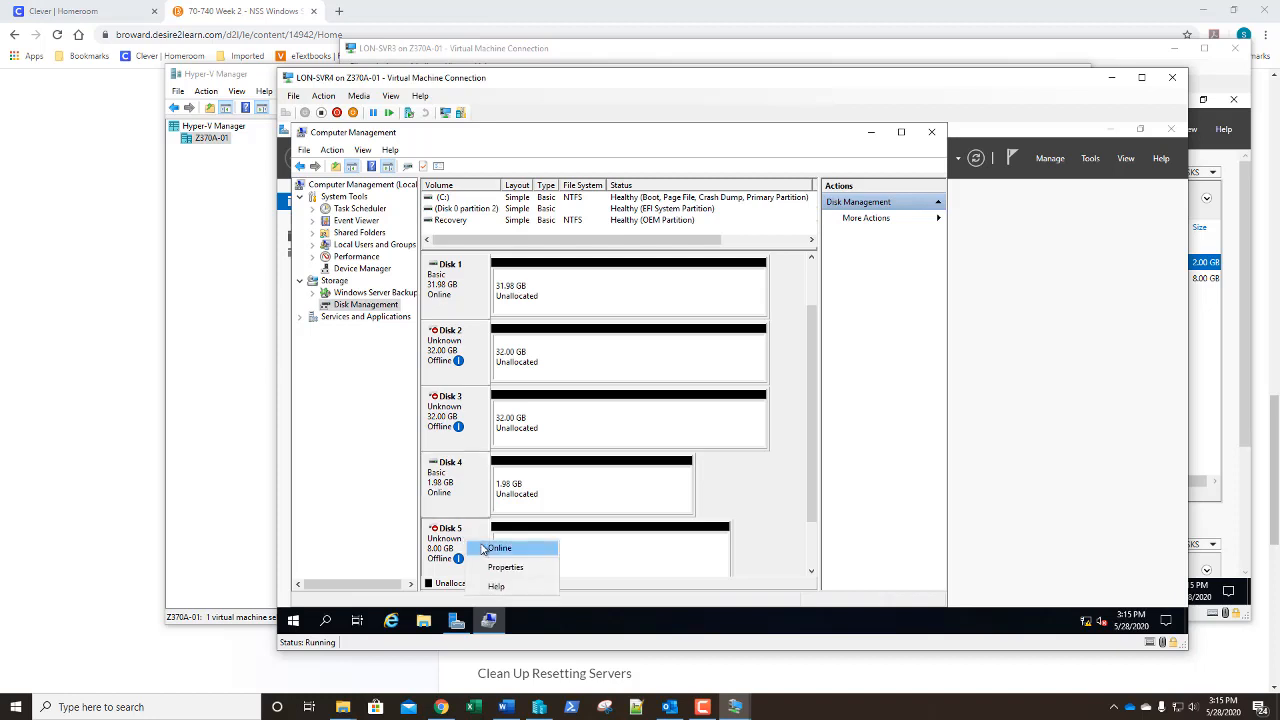
{"action": "left_click", "coordinate": [488, 545]}
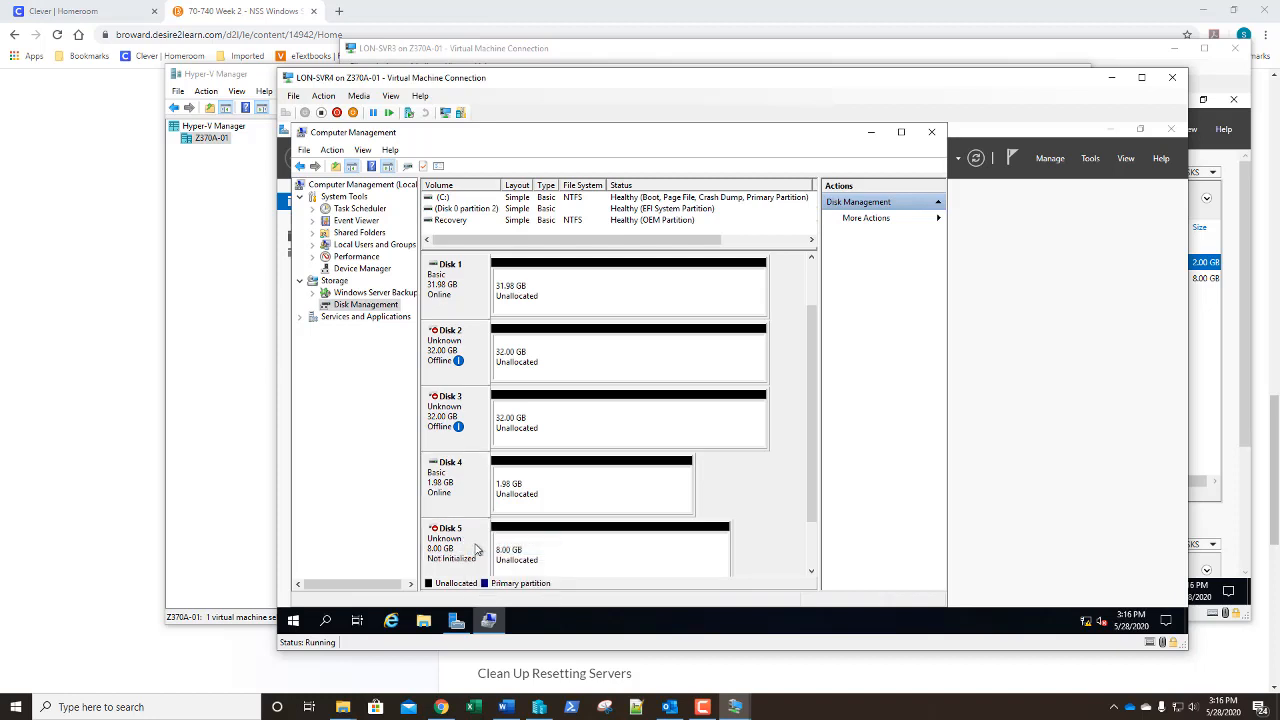
{"action": "right_click", "coordinate": [473, 547]}
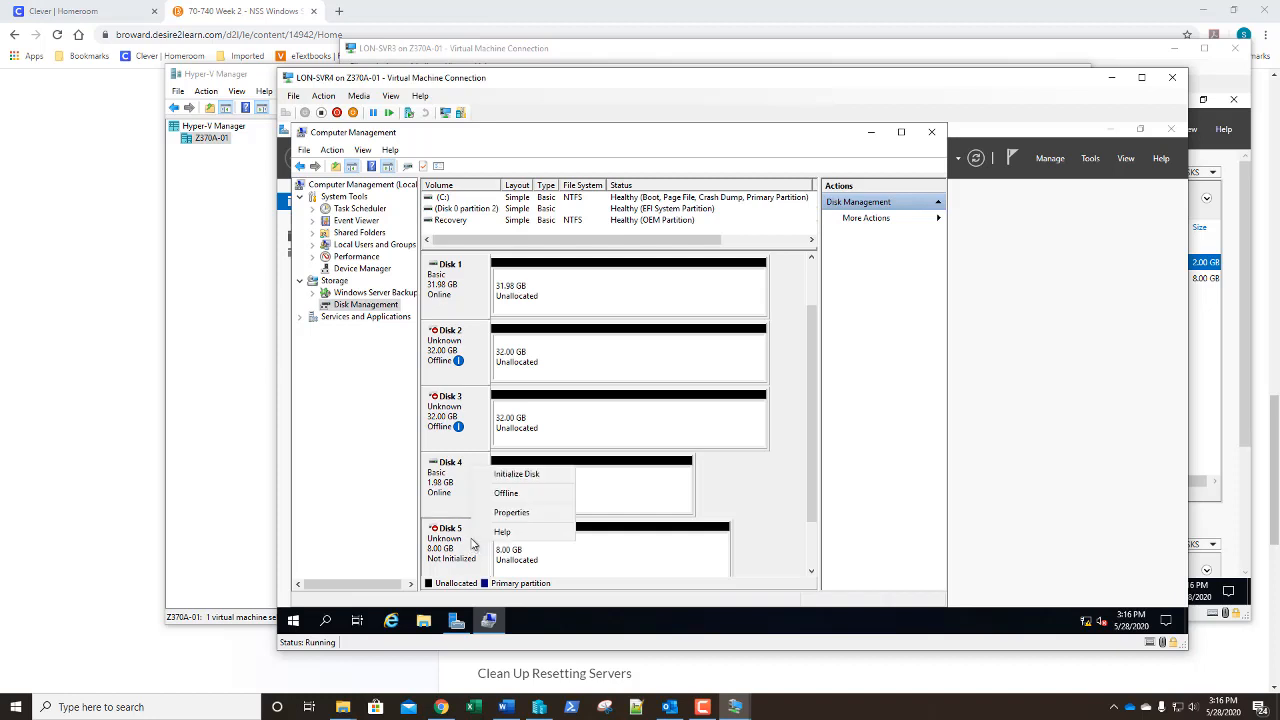
{"action": "left_click", "coordinate": [480, 474]}
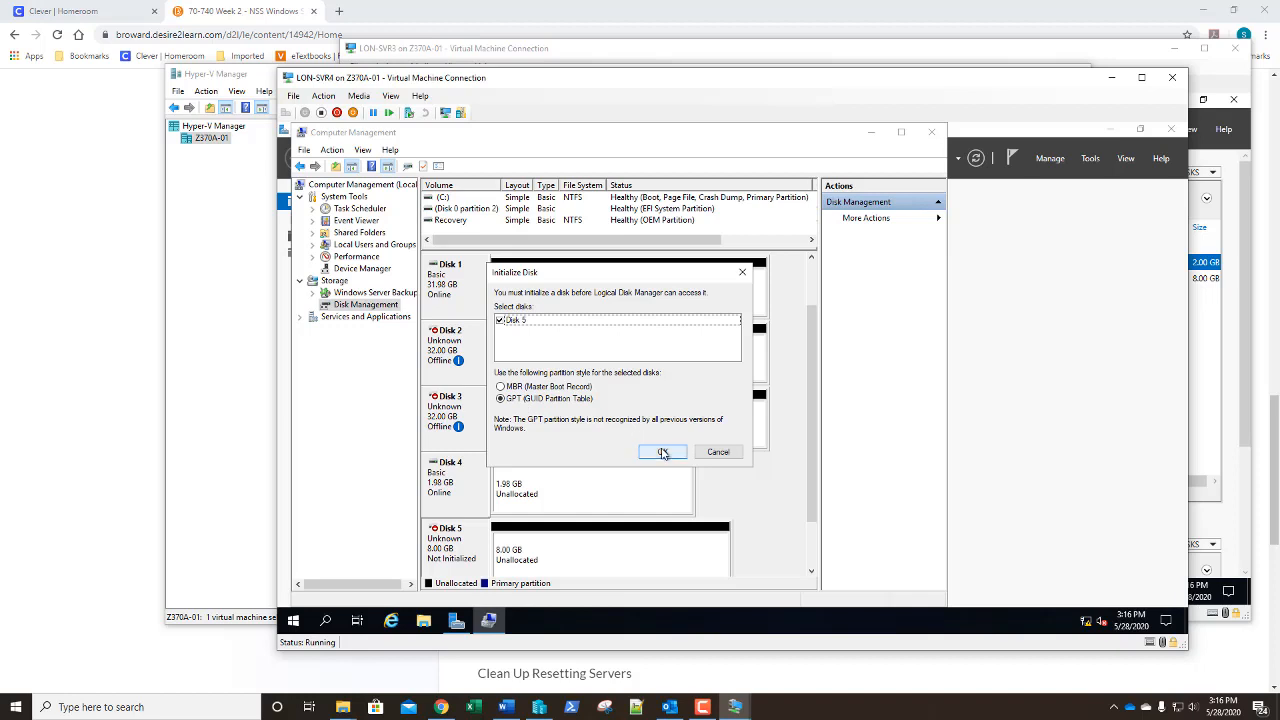
{"action": "left_click", "coordinate": [662, 451]}
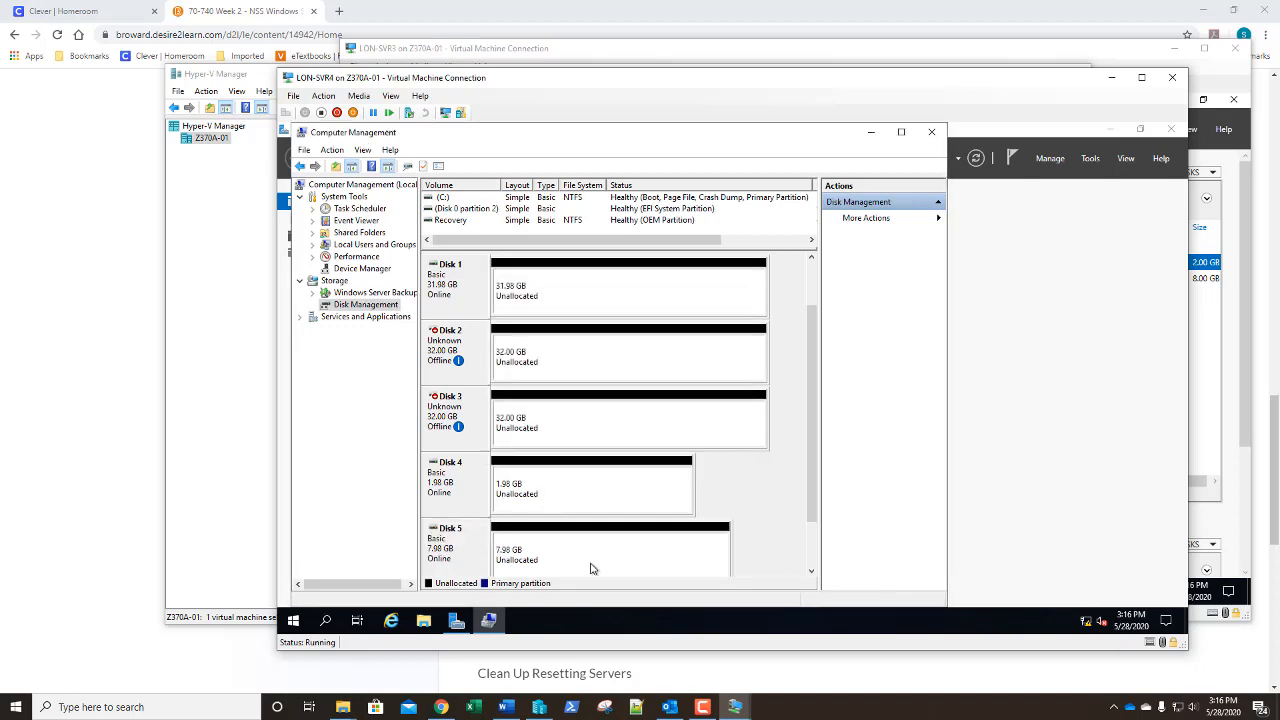
Create a full 8174 MB NTFS simple volume on Disk 5, letter D:, labelled 'Data Drive'
{"action": "left_click", "coordinate": [548, 559]}
{"action": "right_click", "coordinate": [548, 559]}
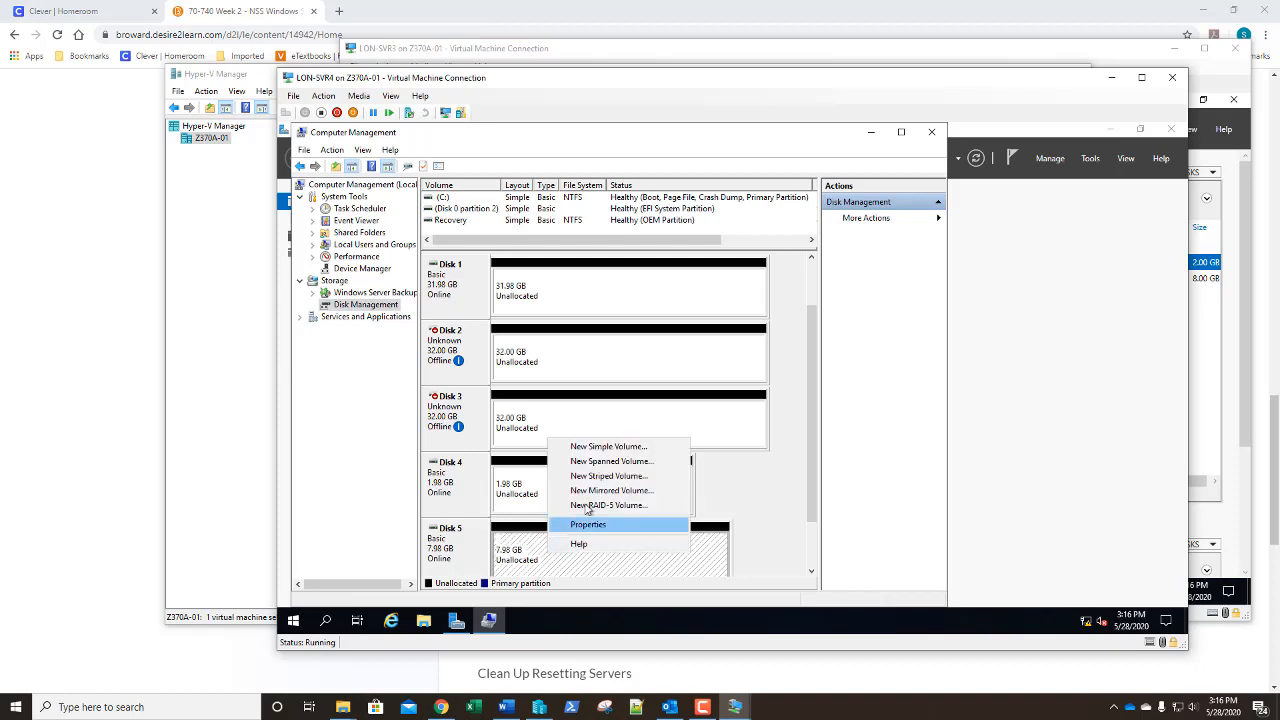
{"action": "left_click", "coordinate": [600, 446]}
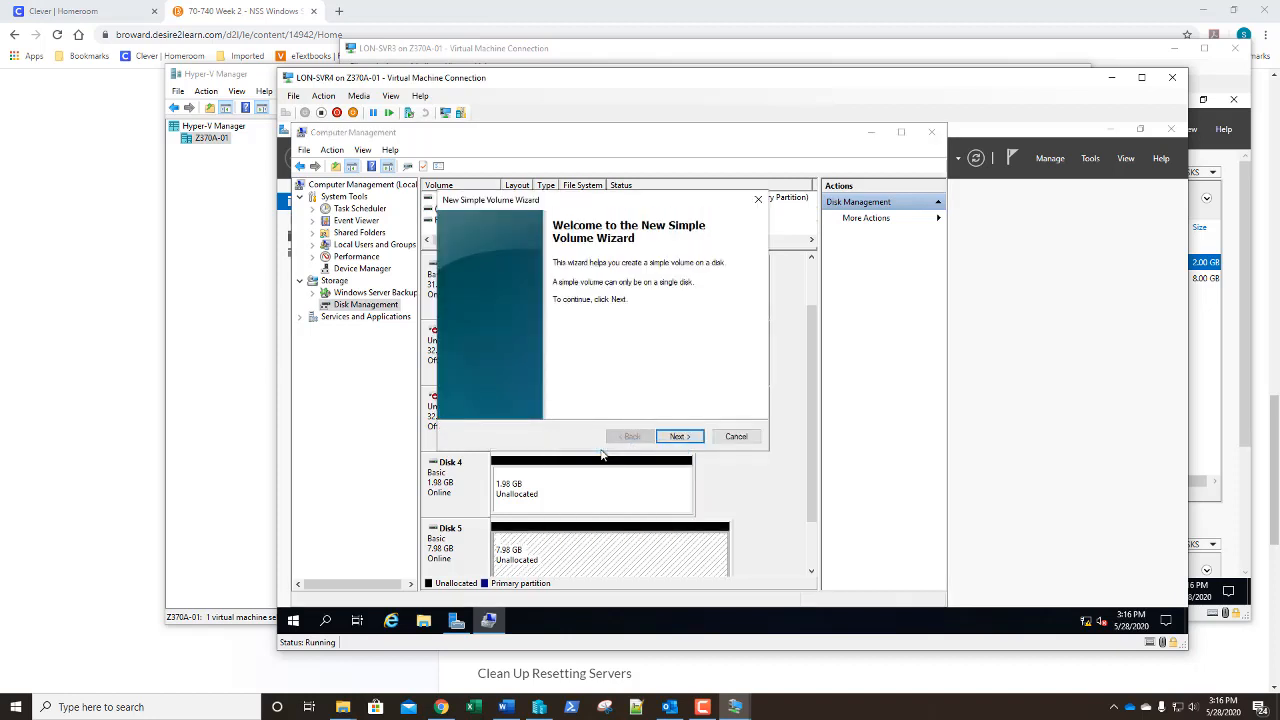
{"action": "left_click", "coordinate": [671, 437]}
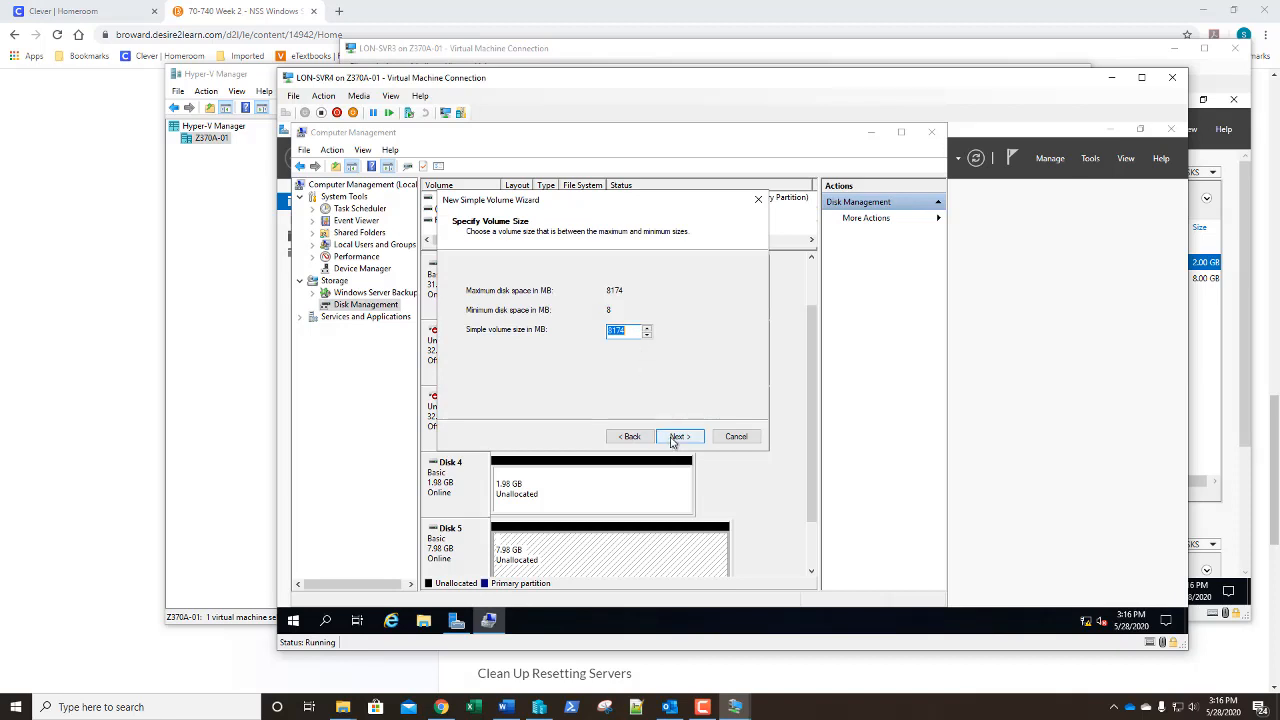
{"action": "left_click", "coordinate": [673, 438]}
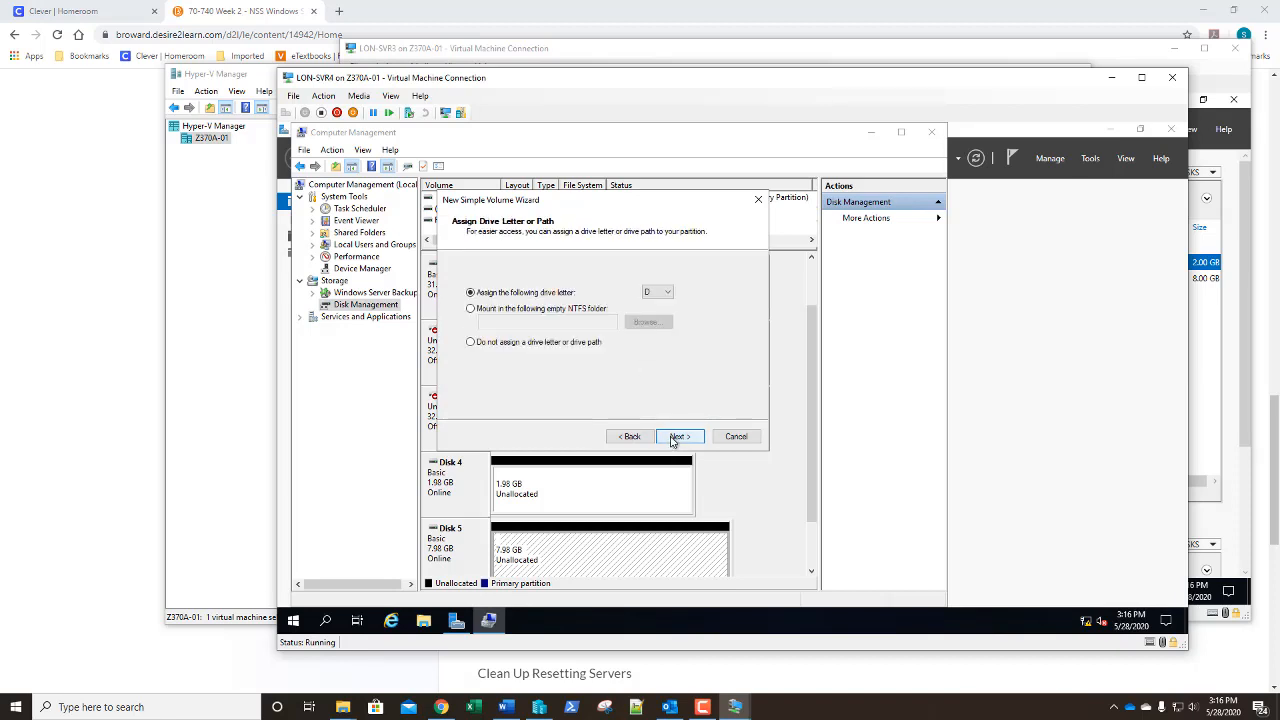
{"action": "left_click", "coordinate": [673, 438]}
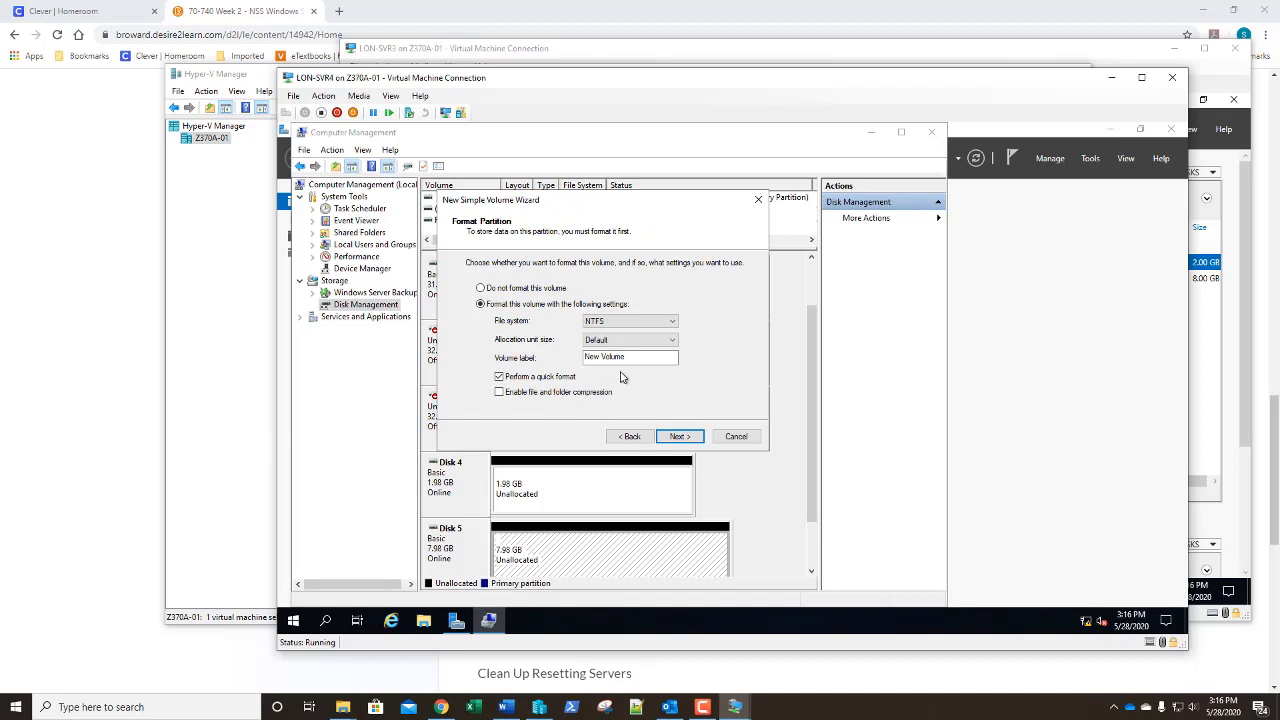
{"action": "left_click_drag", "start_coordinate": [628, 360], "coordinate": [583, 366]}
{"action": "type", "text": "Data Drive"}
{"action": "left_click", "coordinate": [671, 440]}
{"action": "left_click", "coordinate": [678, 437]}
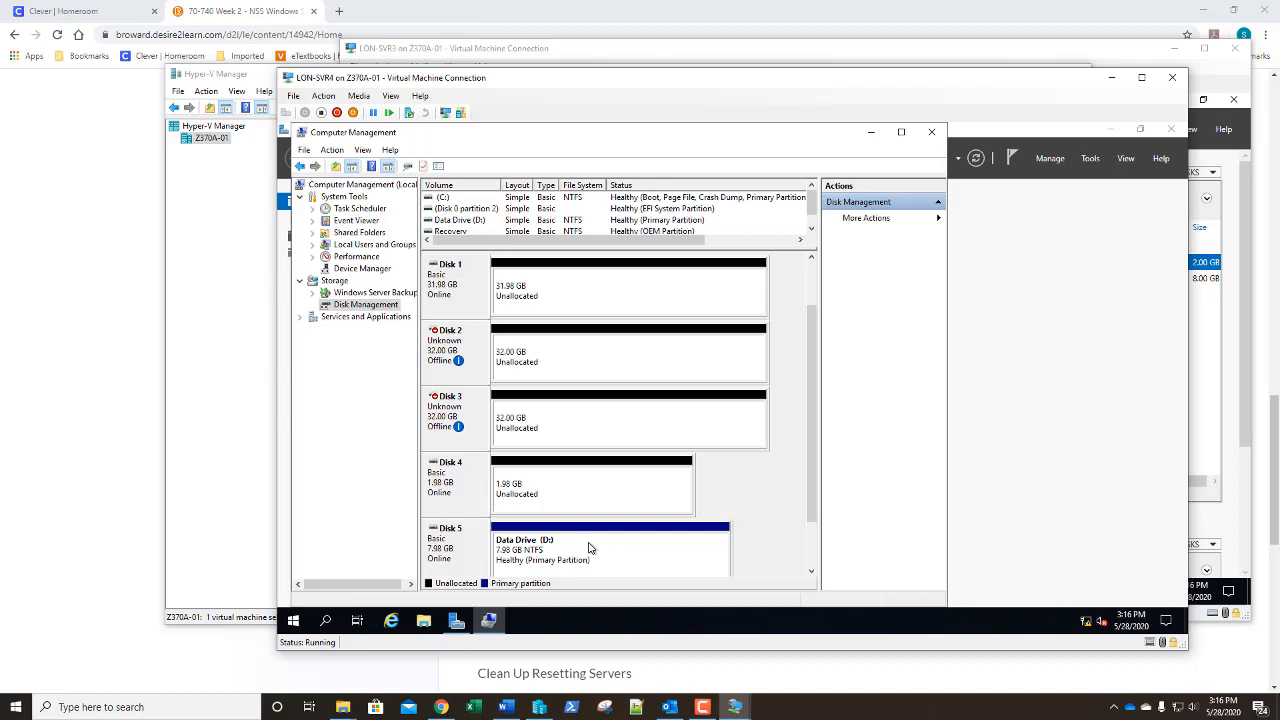
Create a full 2030 MB NTFS simple volume on Disk 4, letter E:, labelled 'Quorum Drive'
{"action": "right_click", "coordinate": [549, 495]}
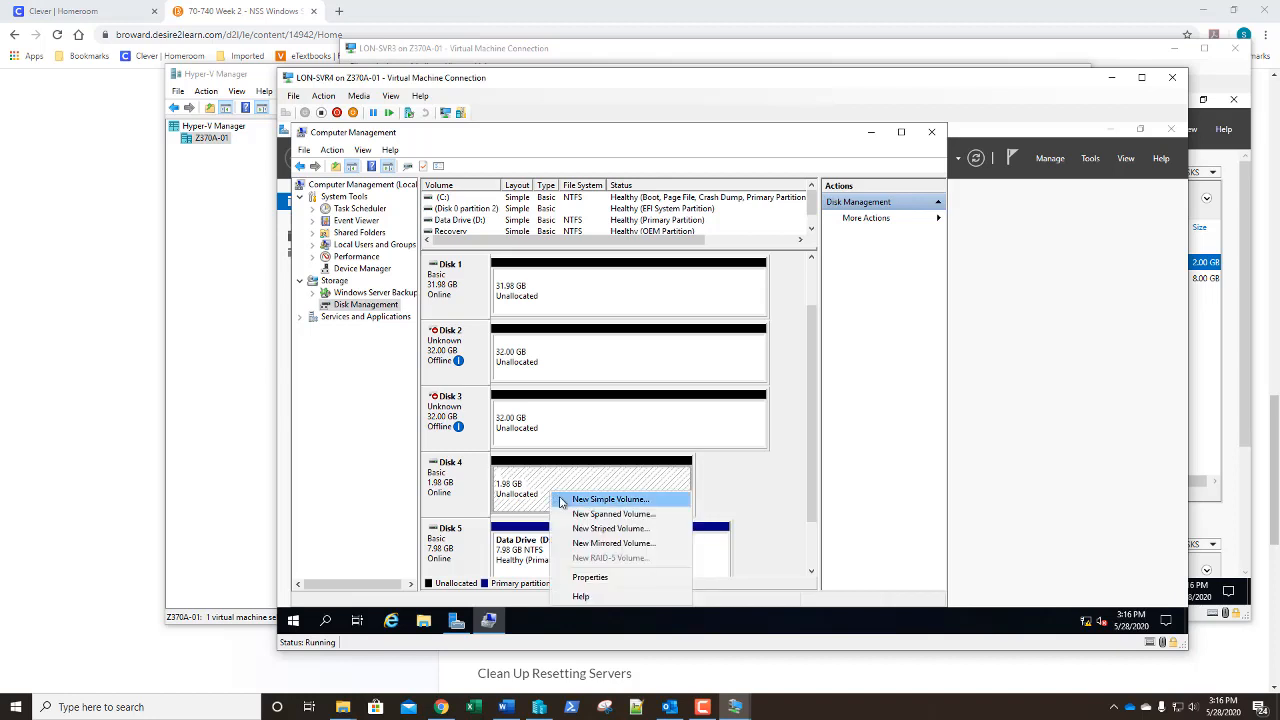
{"action": "left_click", "coordinate": [610, 499]}
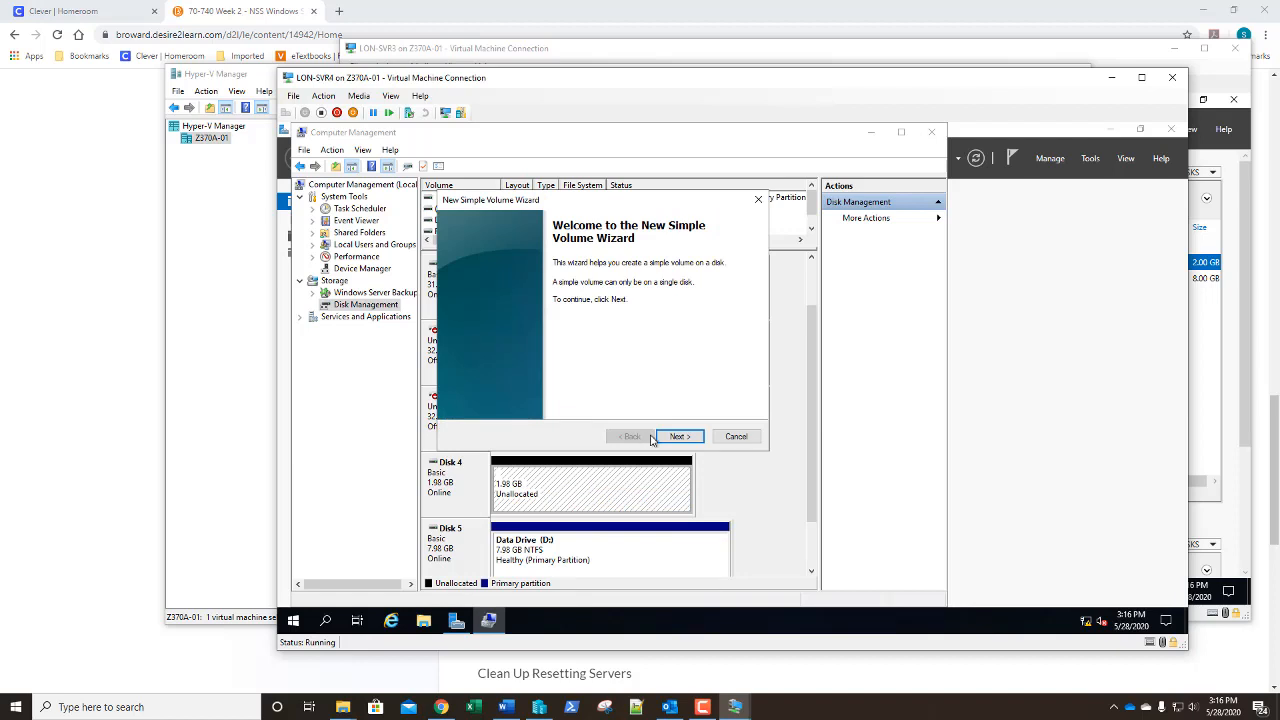
{"action": "left_click", "coordinate": [660, 437]}
{"action": "left_click", "coordinate": [674, 438]}
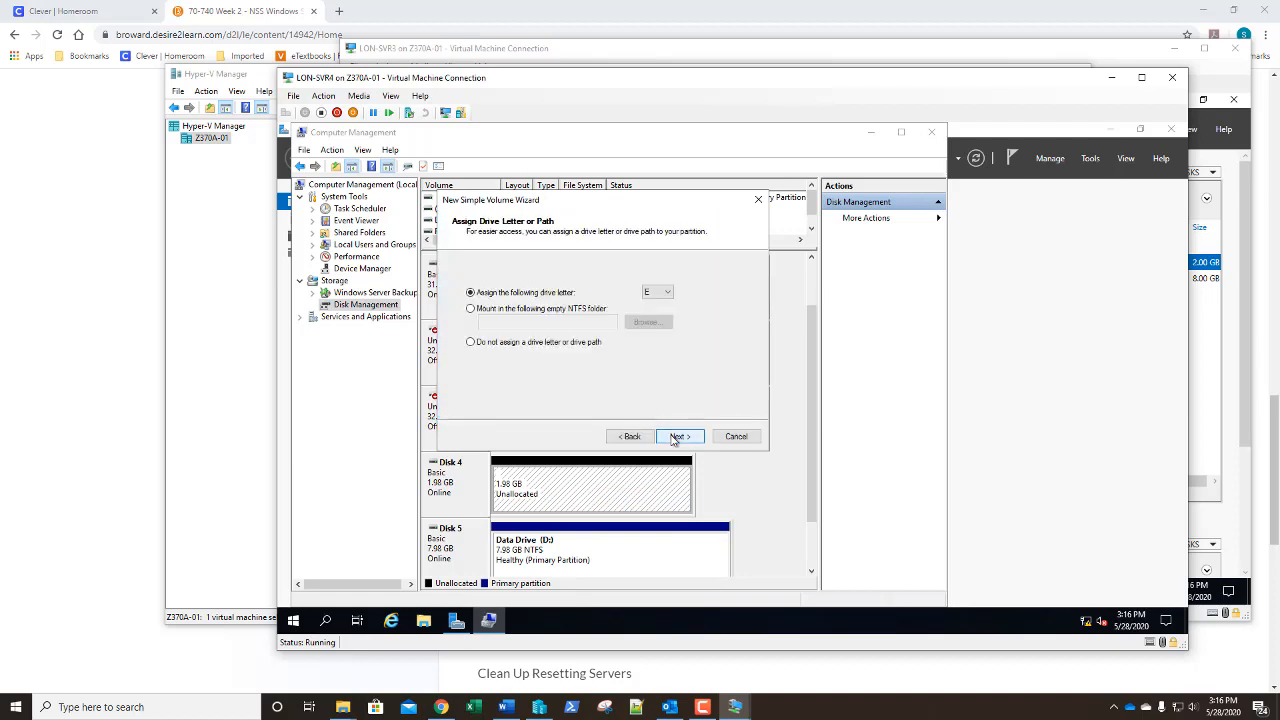
{"action": "left_click", "coordinate": [676, 437]}
{"action": "left_click_drag", "start_coordinate": [677, 357], "coordinate": [552, 366]}
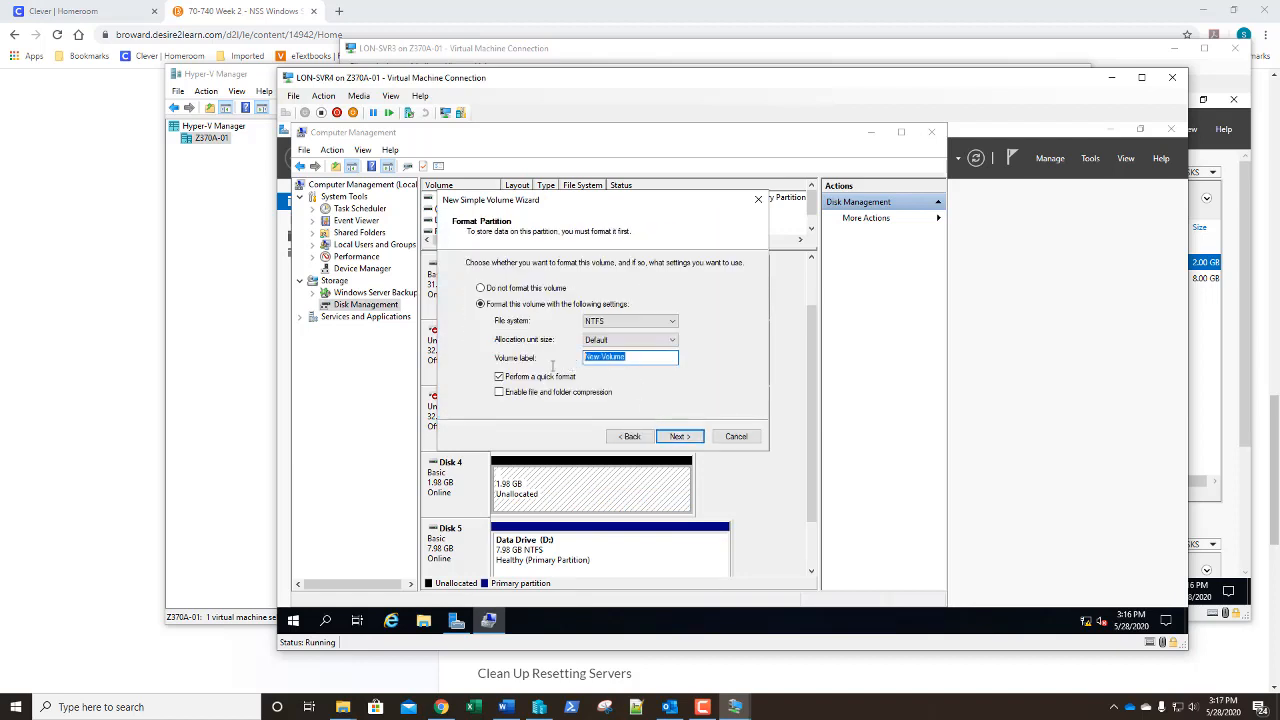
{"action": "type", "text": "G"}
{"action": "left_click", "coordinate": [680, 438]}
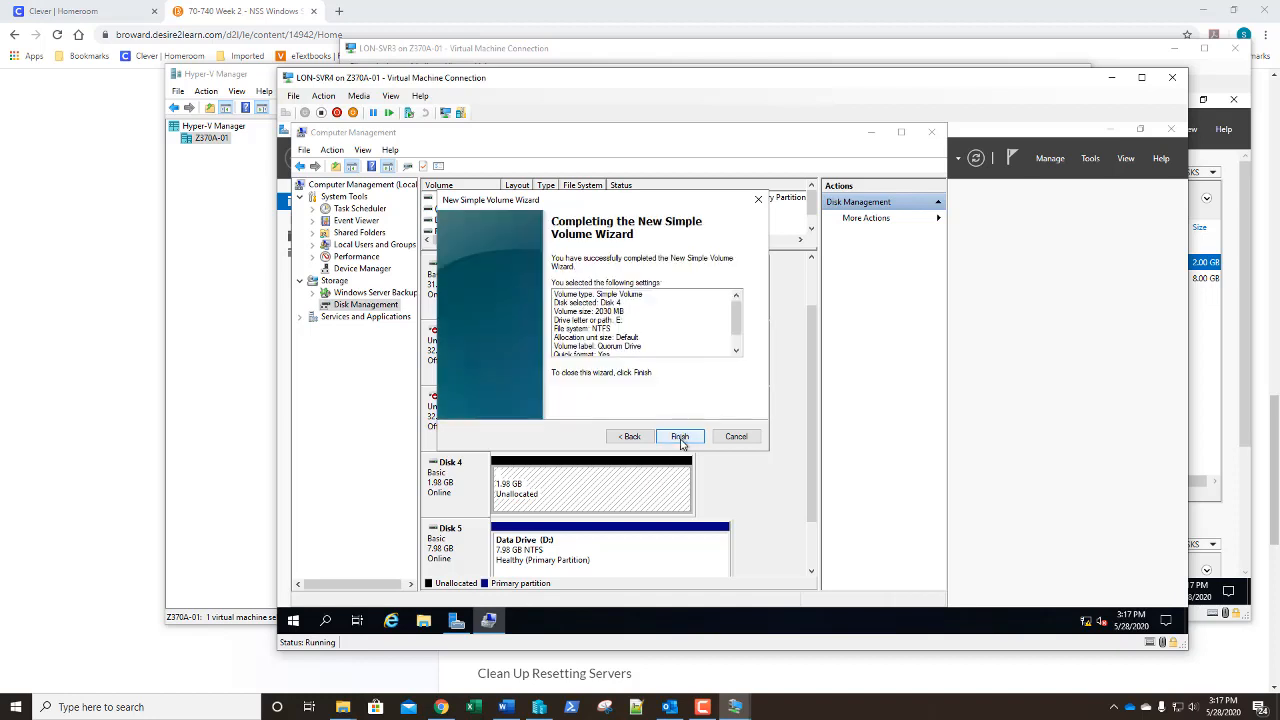
{"action": "left_click", "coordinate": [680, 438]}
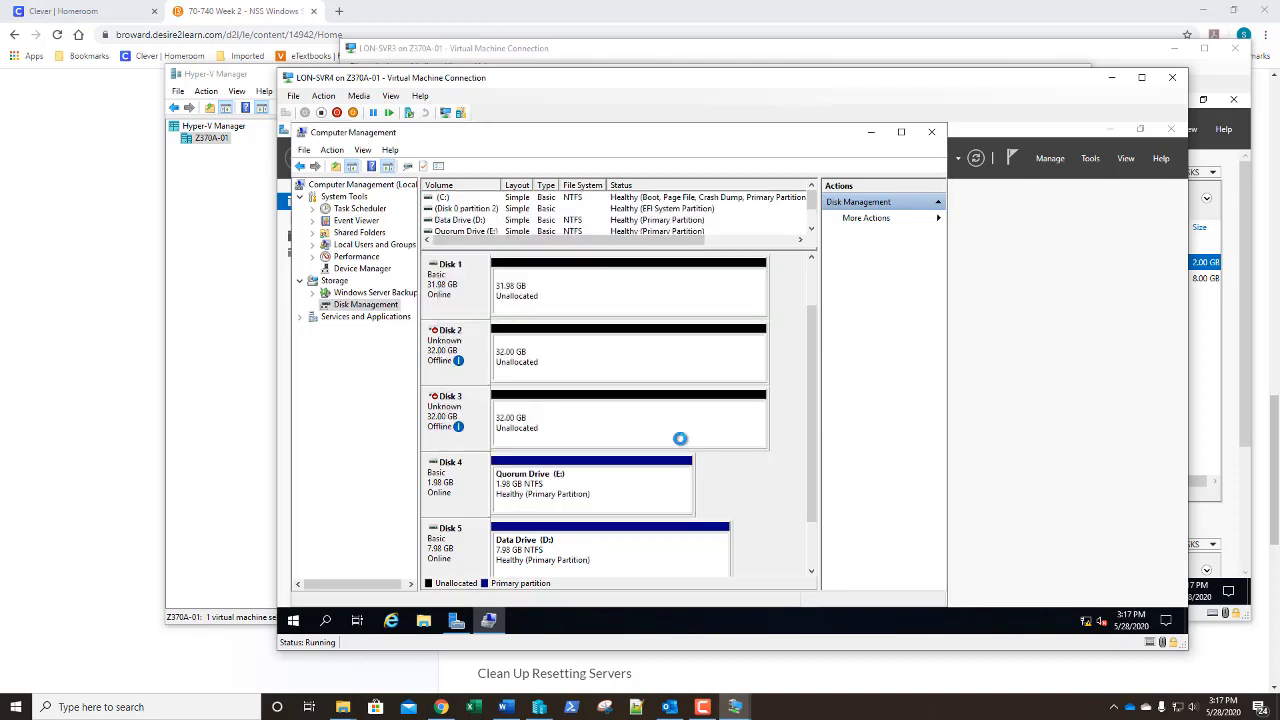
{"action": "left_click", "coordinate": [424, 621]}
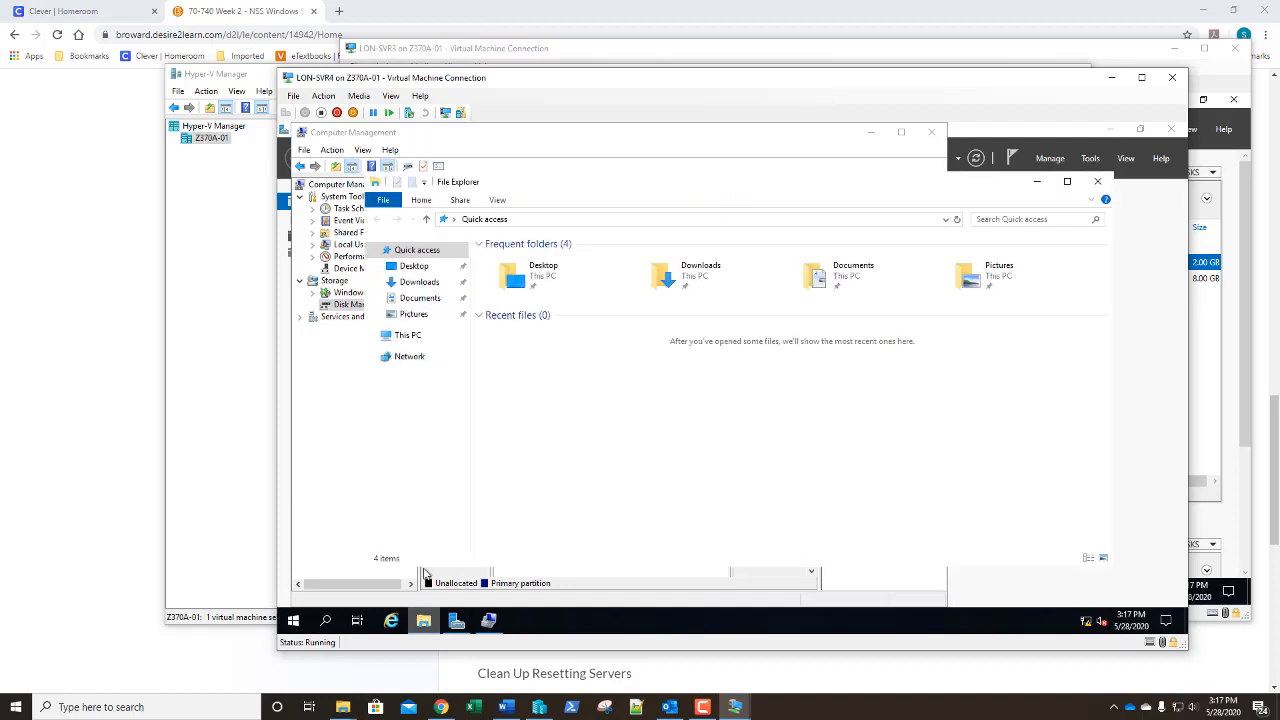
{"action": "left_click", "coordinate": [400, 335]}
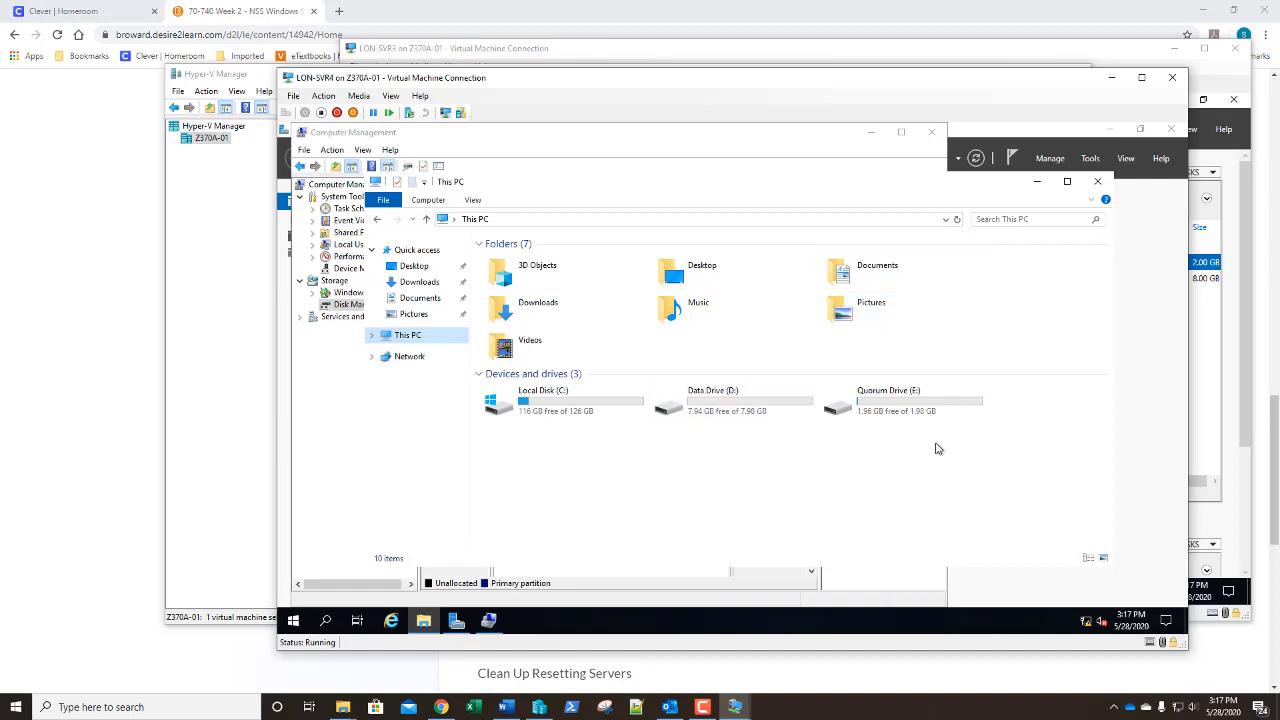
{"action": "left_click", "coordinate": [1100, 183]}
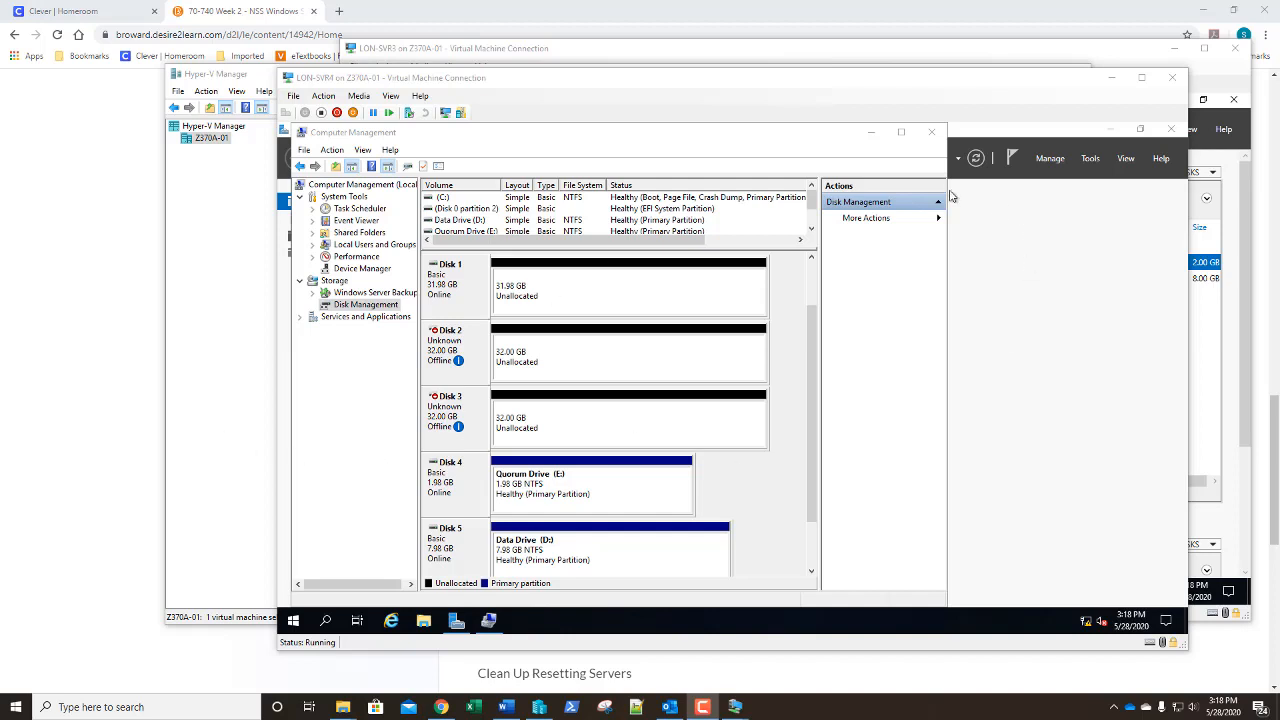
Close Computer Management and open the iSCSI Initiator from Tools
{"action": "left_click", "coordinate": [936, 134]}
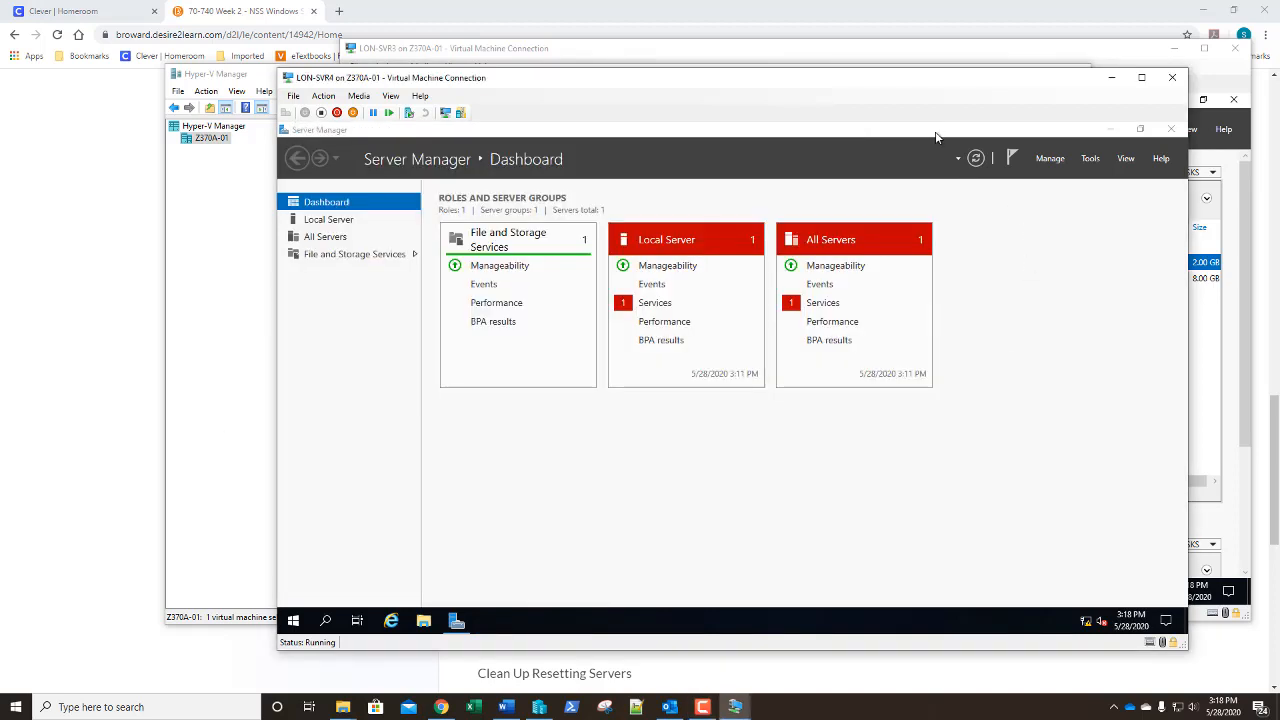
{"action": "left_click", "coordinate": [1090, 160]}
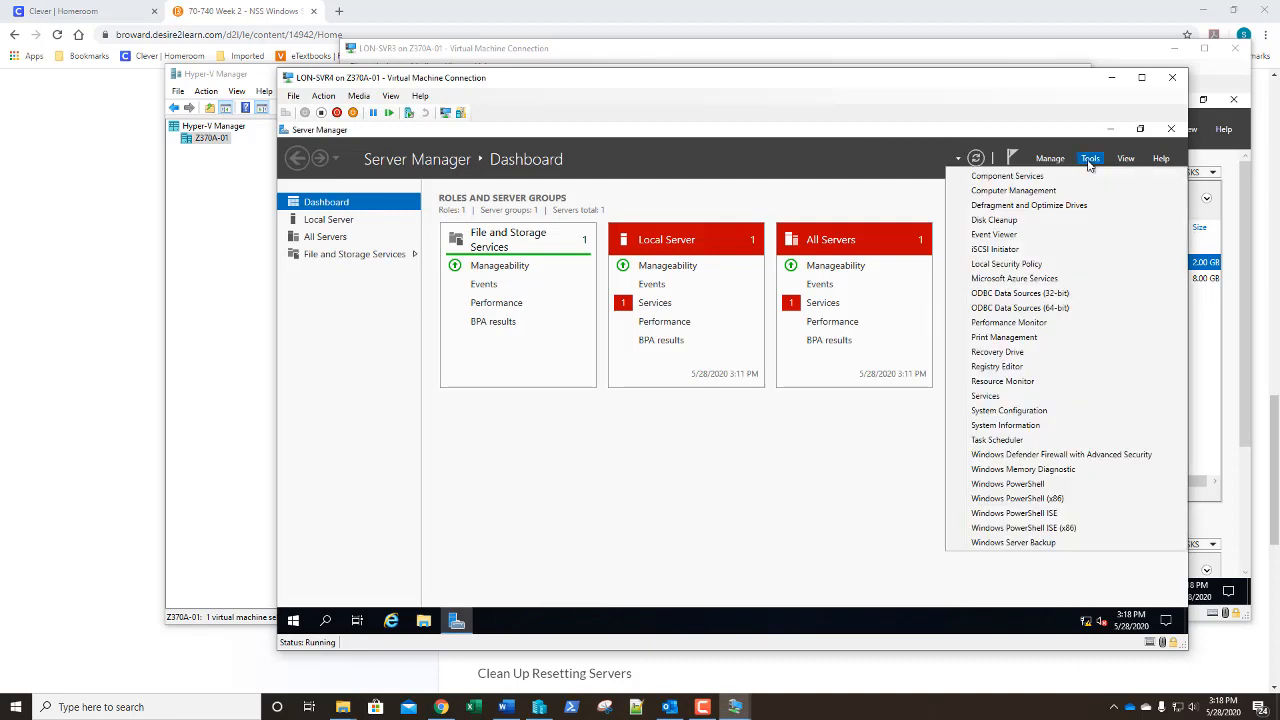
{"action": "left_click", "coordinate": [1007, 250]}
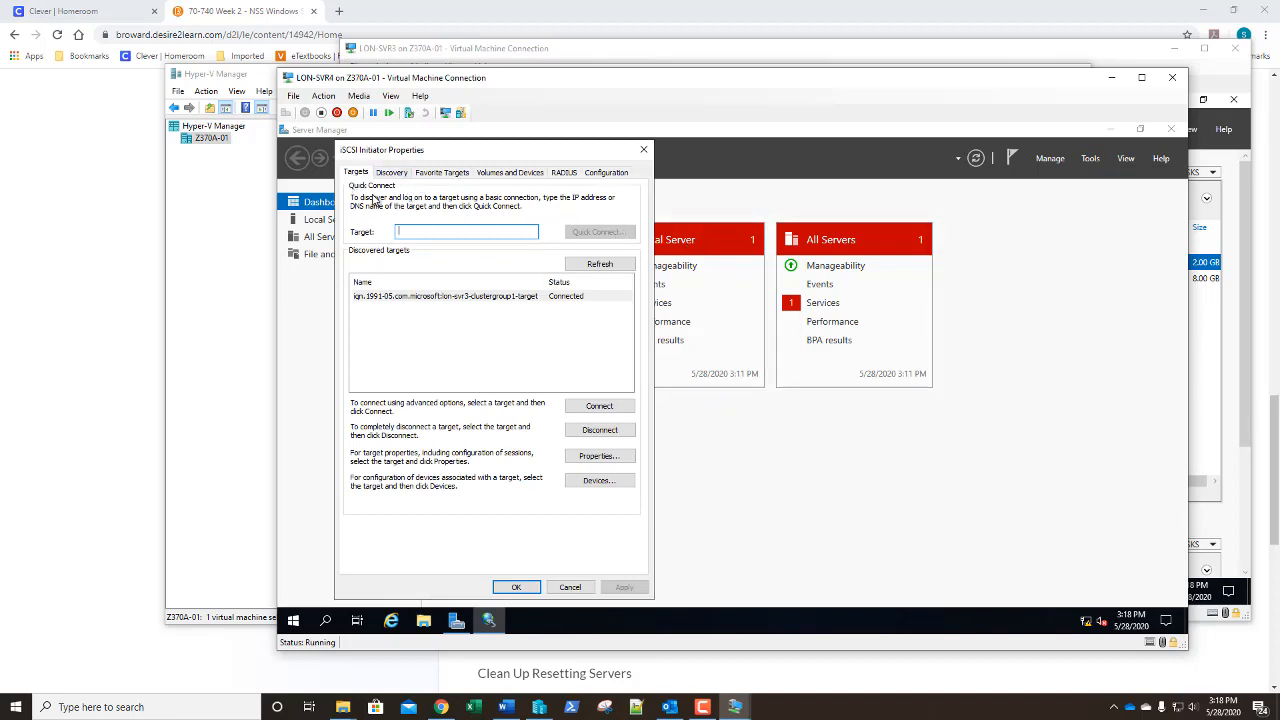
Disconnect the clustergroup1 target from all sessions and close the initiator properties
{"action": "left_click", "coordinate": [589, 431]}
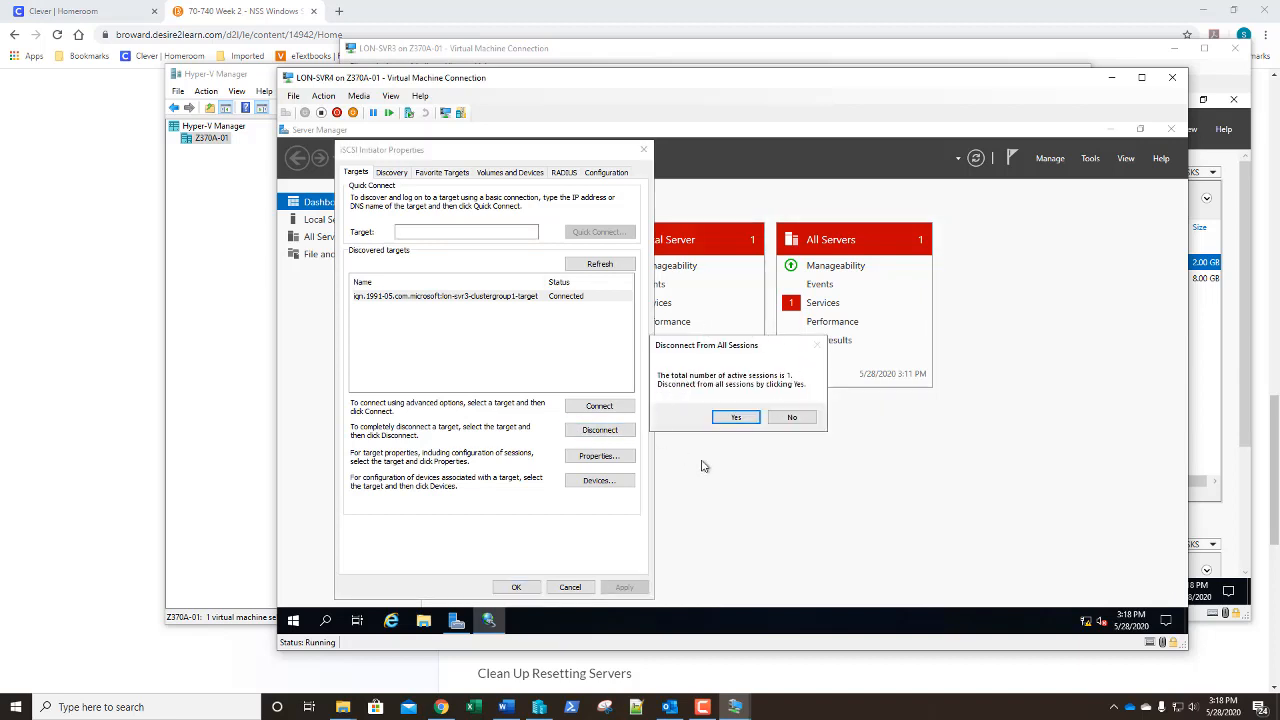
{"action": "left_click", "coordinate": [737, 418]}
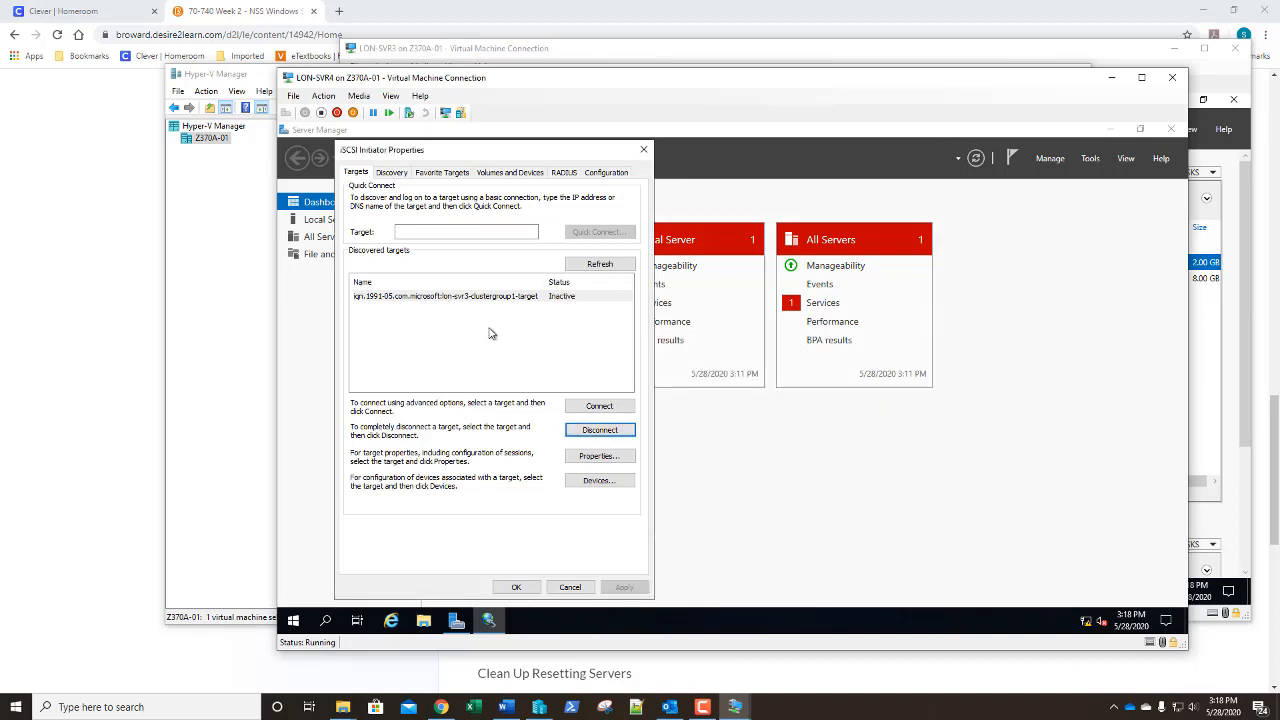
{"action": "left_click", "coordinate": [645, 151]}
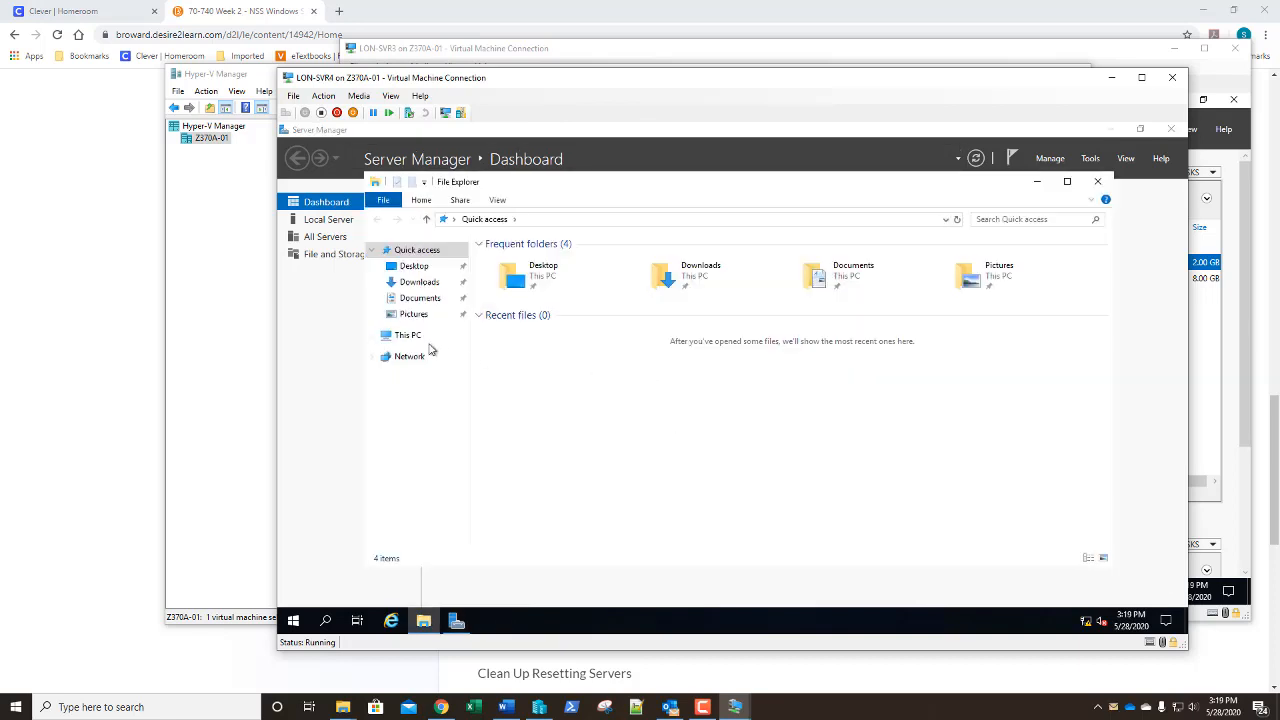
{"action": "left_click", "coordinate": [410, 336]}
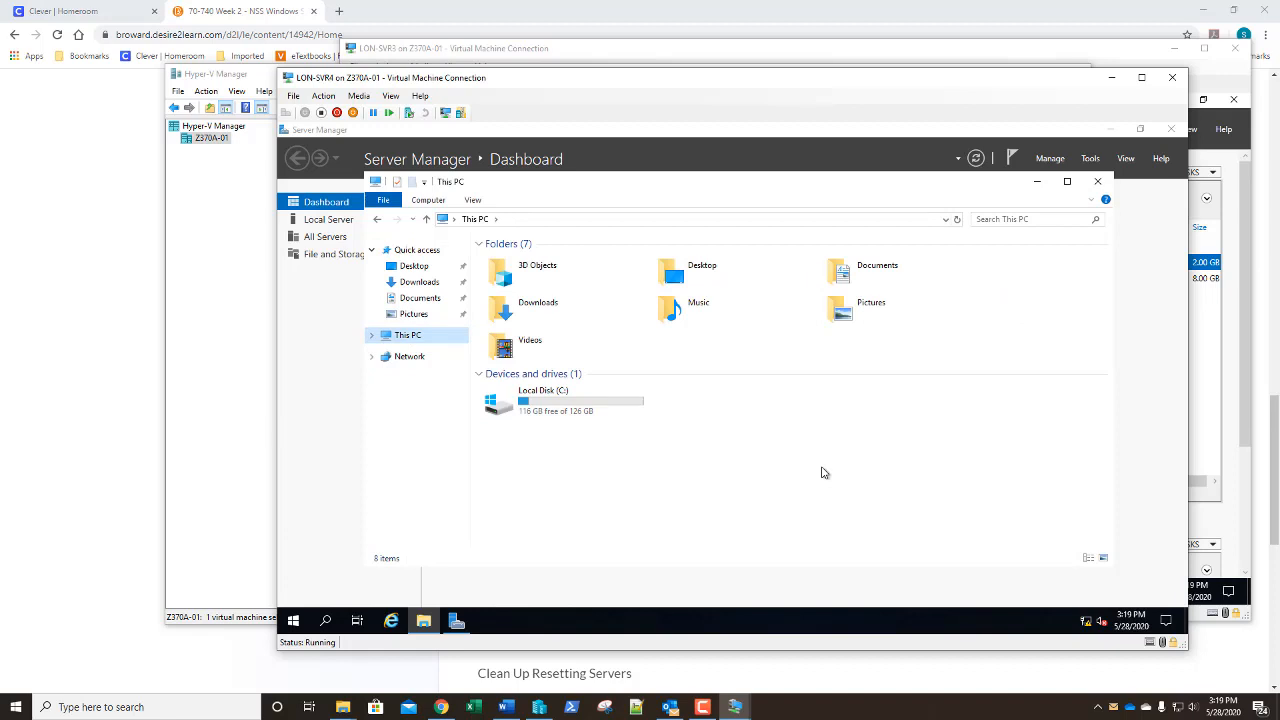
{"action": "left_click", "coordinate": [1097, 185]}
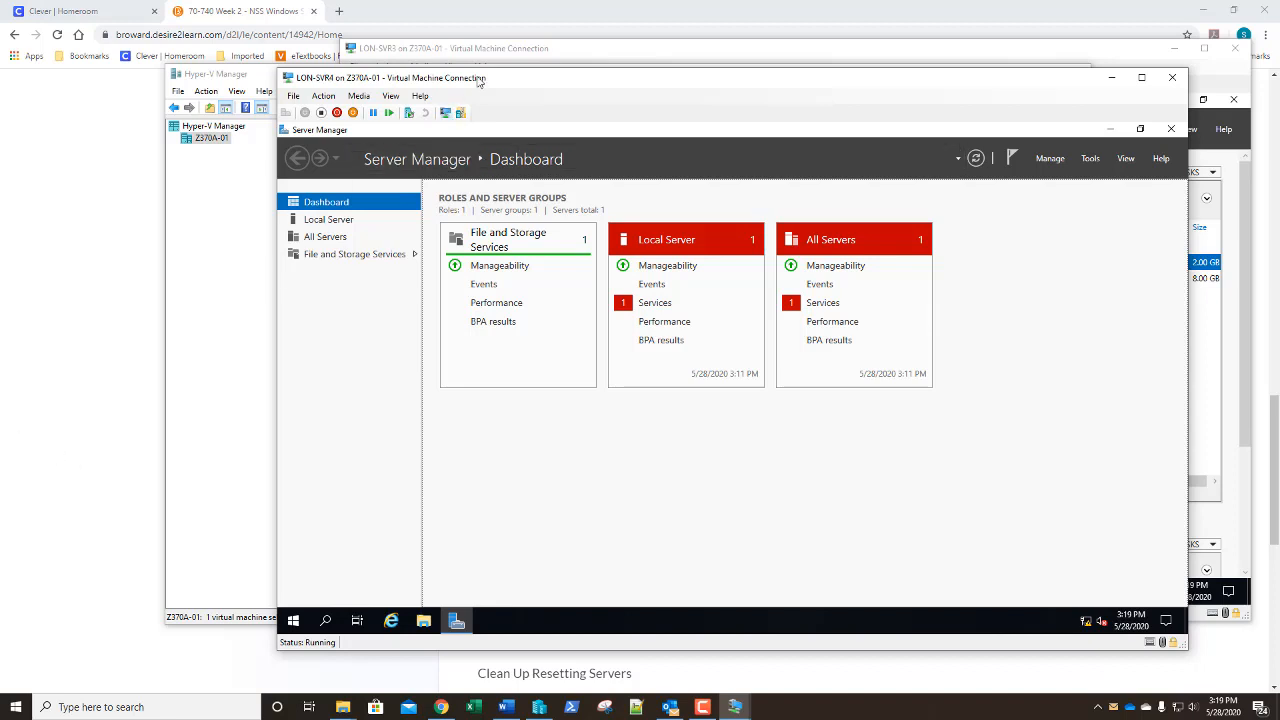
On LON-SVR3, remove the QuorumDrive iSCSI virtual disk and delete its file
{"action": "left_click", "coordinate": [498, 50]}
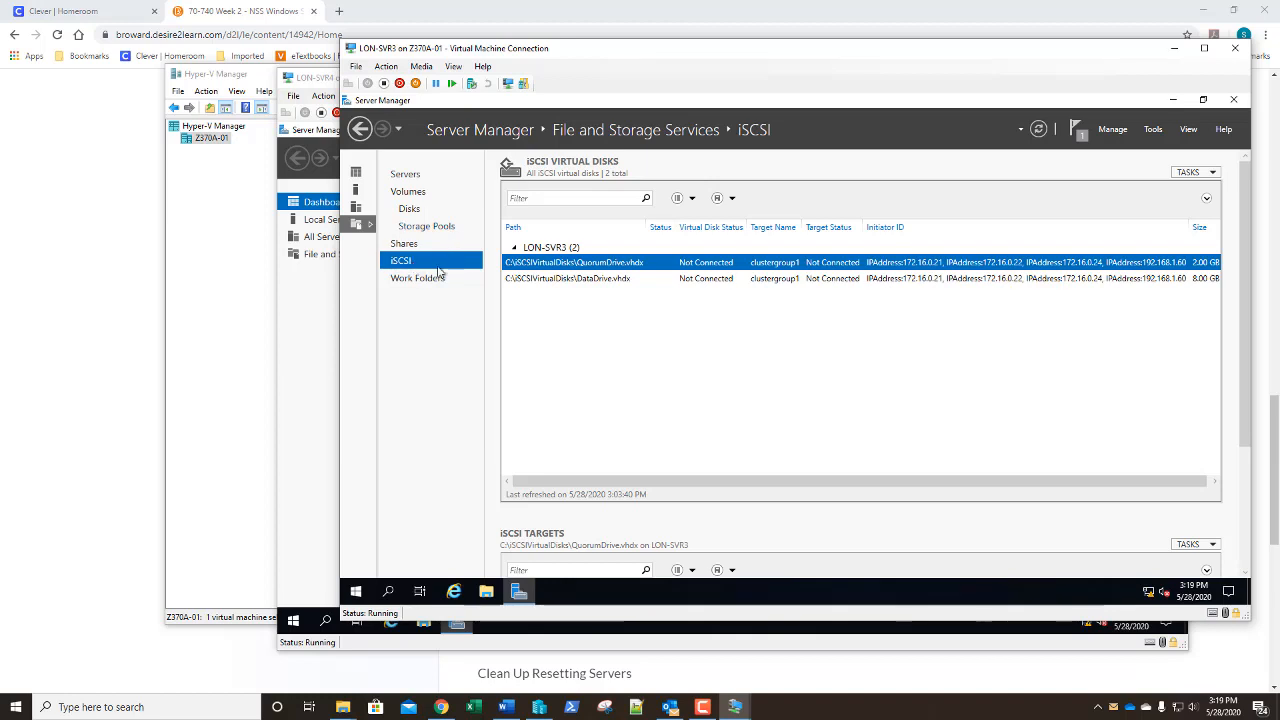
{"action": "right_click", "coordinate": [590, 268]}
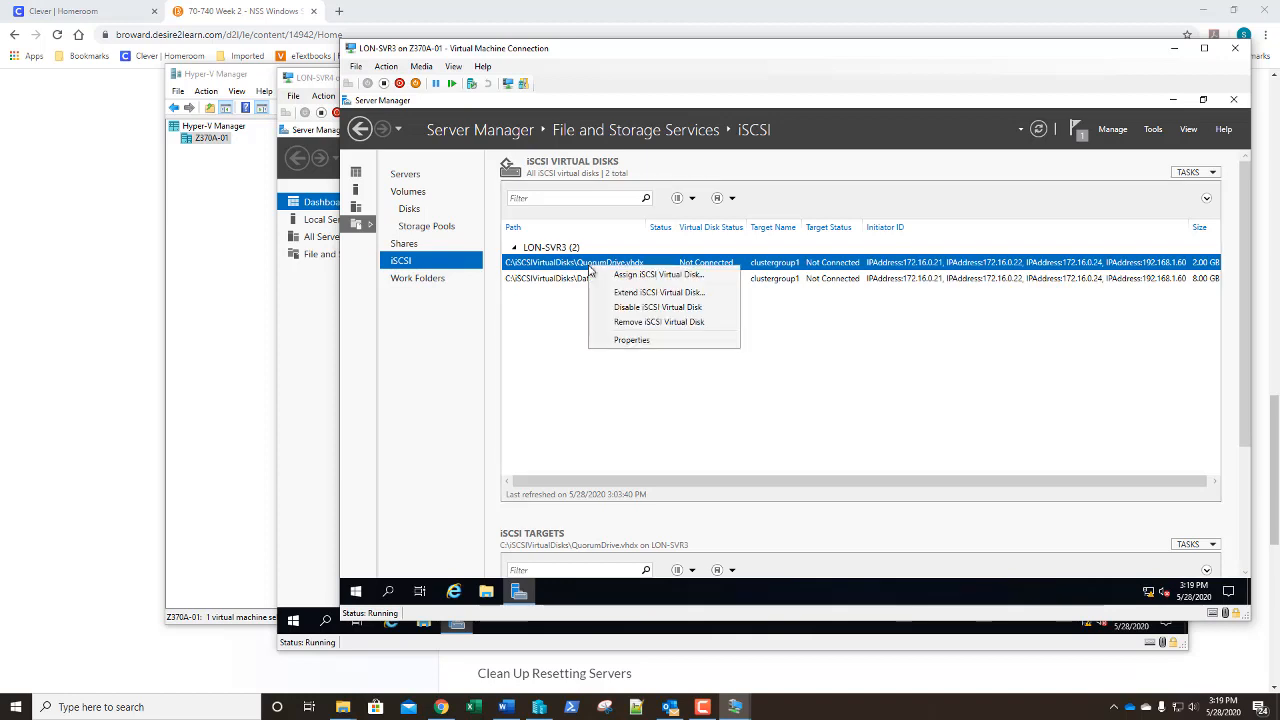
{"action": "left_click", "coordinate": [607, 323]}
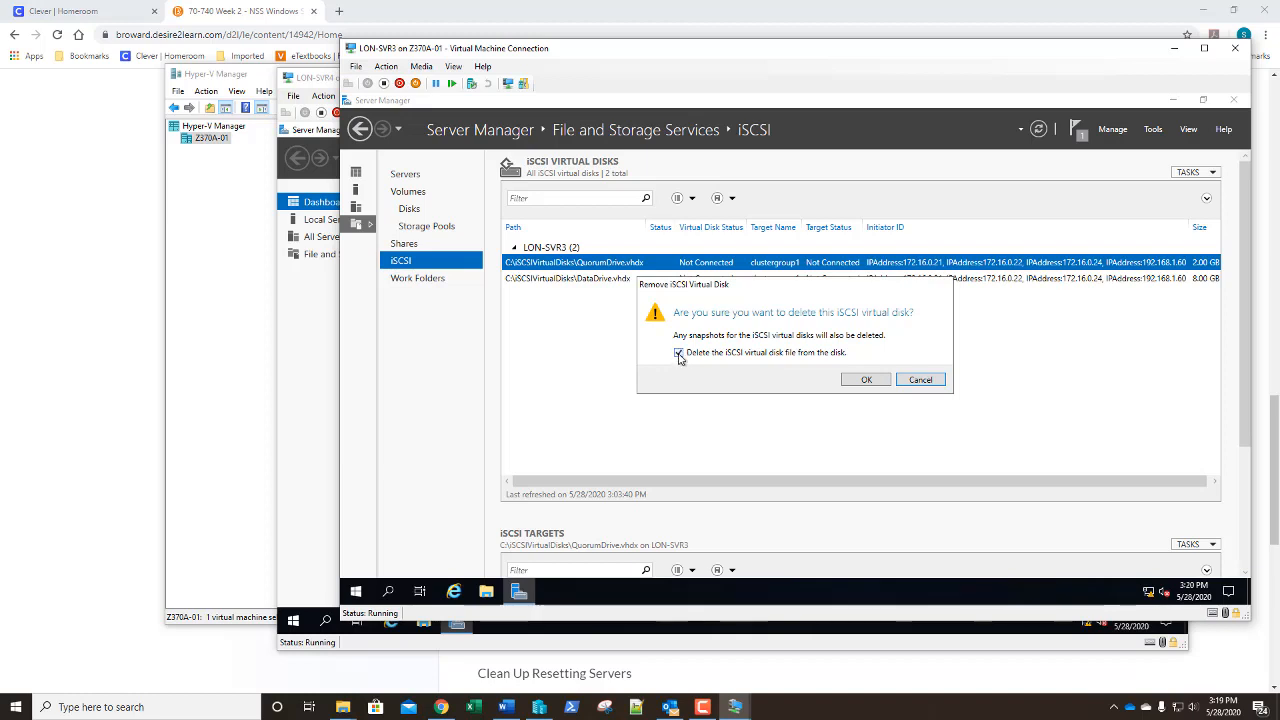
{"action": "left_click", "coordinate": [856, 382]}
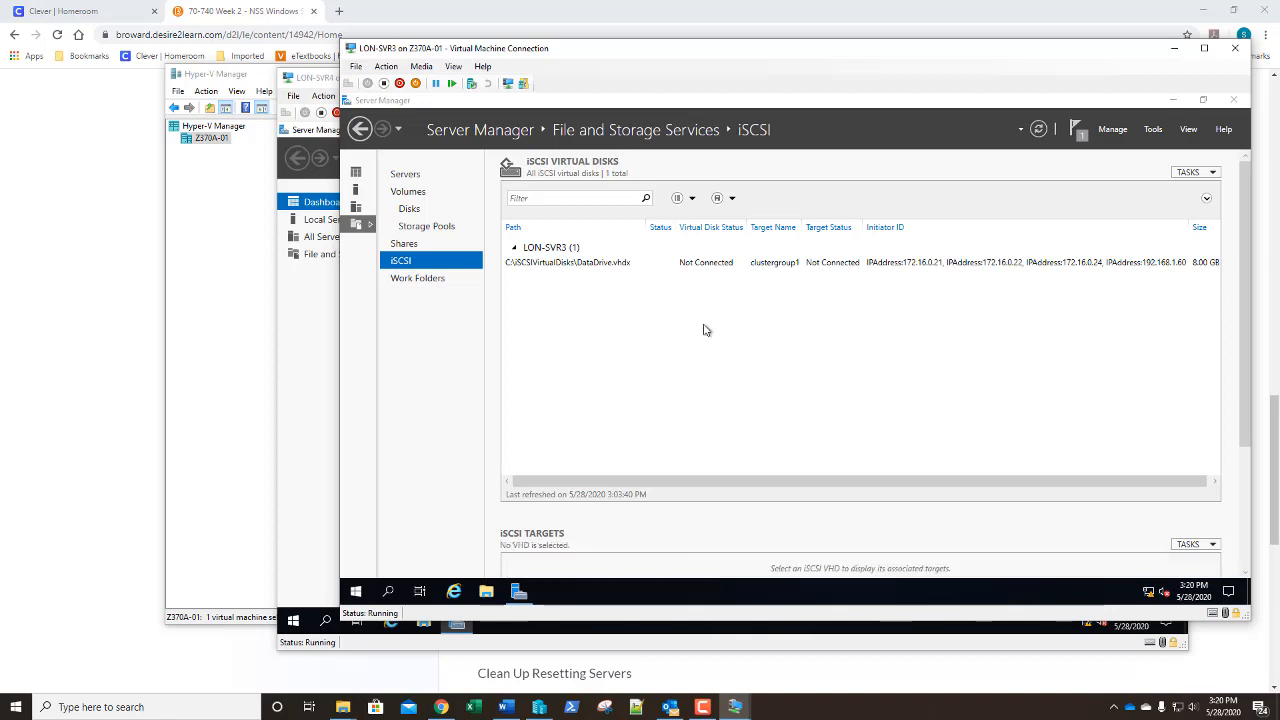
Remove the DataDrive iSCSI virtual disk with its file, then show the Volumes page
{"action": "right_click", "coordinate": [583, 268]}
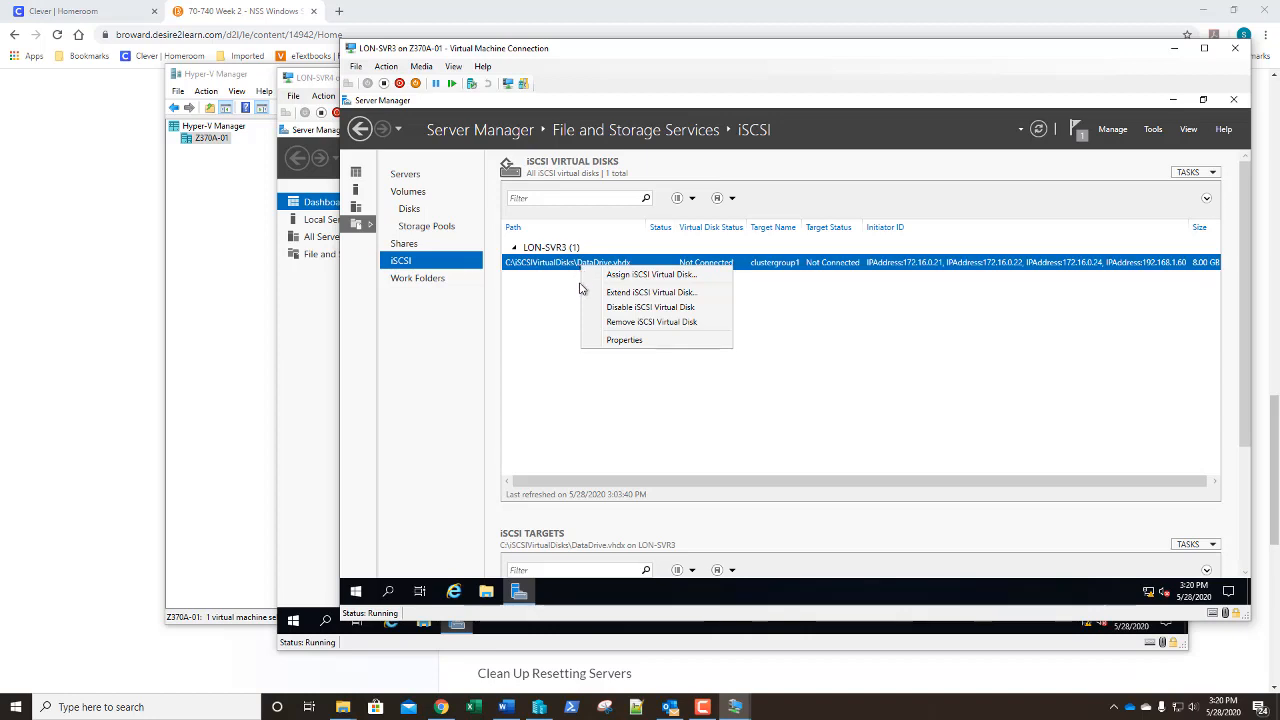
{"action": "left_click", "coordinate": [607, 322]}
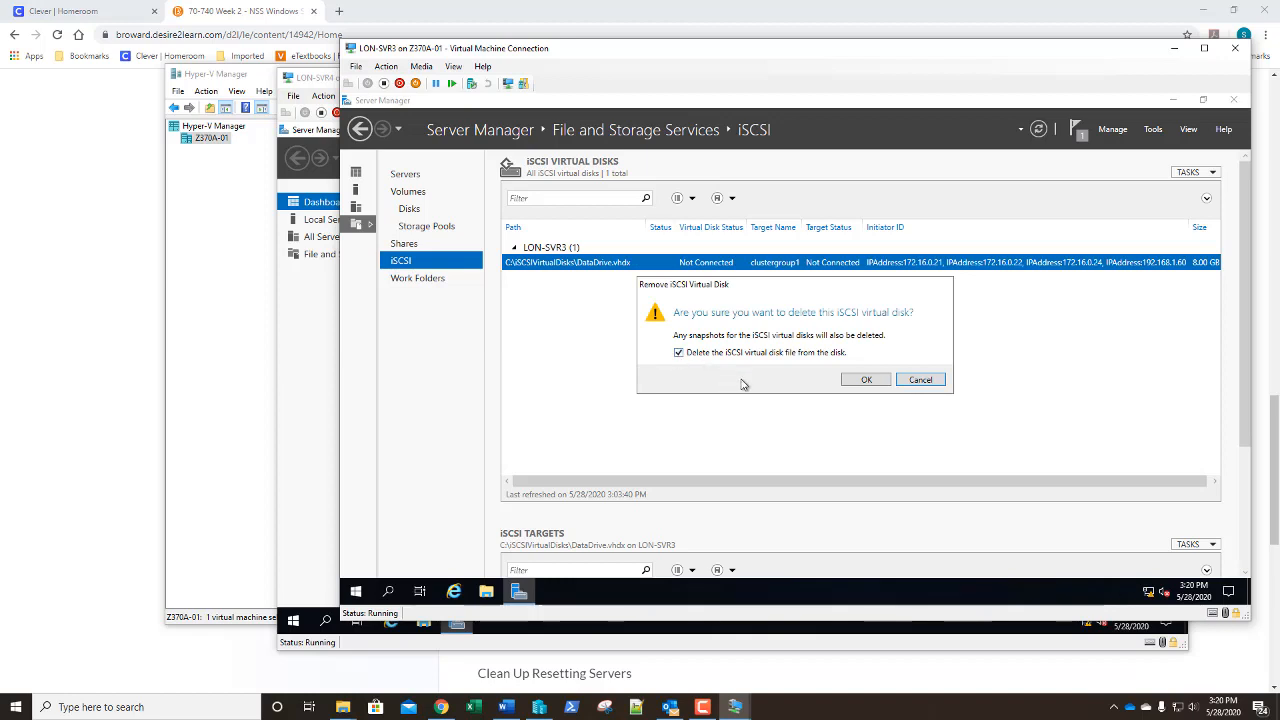
{"action": "left_click", "coordinate": [862, 380]}
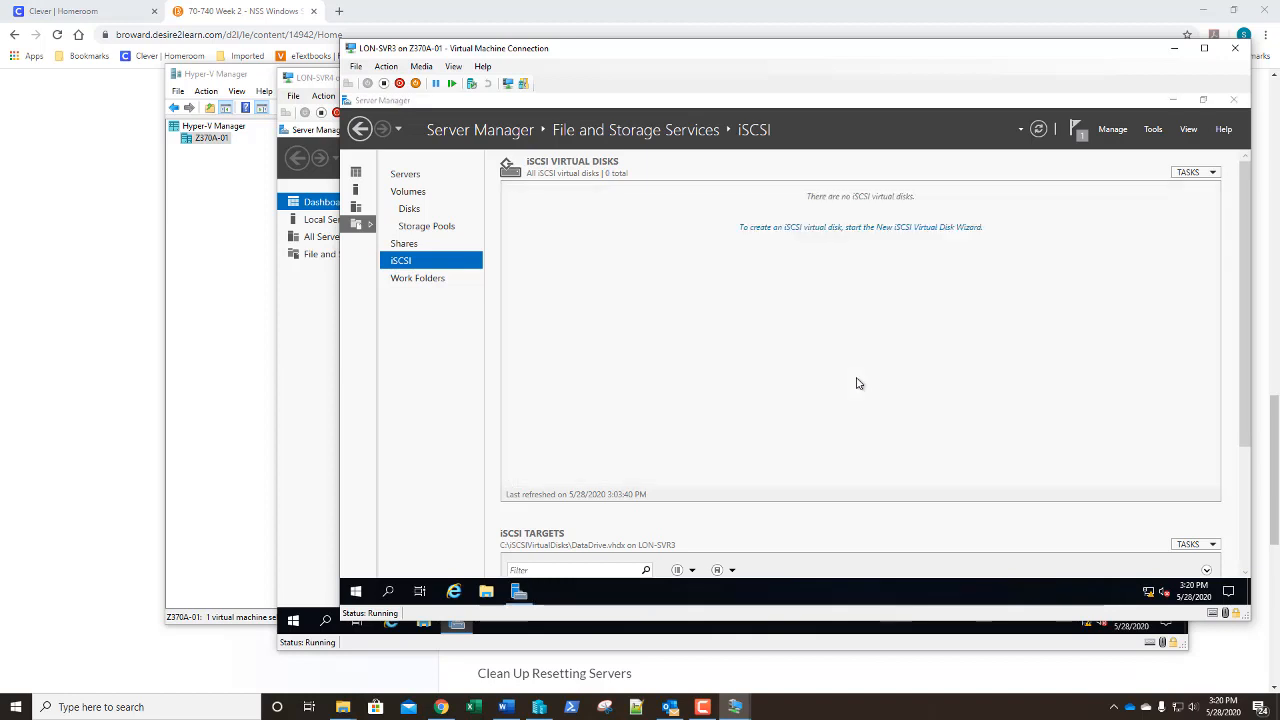
{"action": "left_click", "coordinate": [408, 192]}
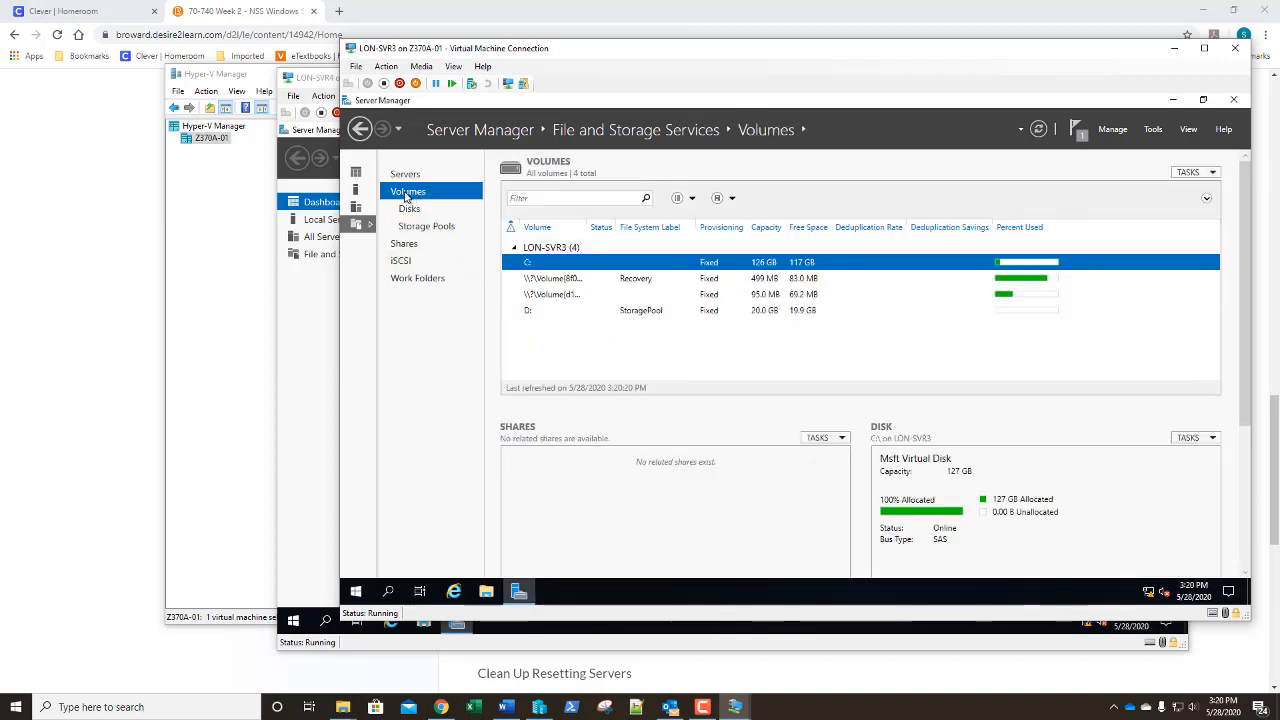
Delete StoragePool volume D: on LON-SVR3, then show the Storage Pools page
{"action": "left_click", "coordinate": [760, 312]}
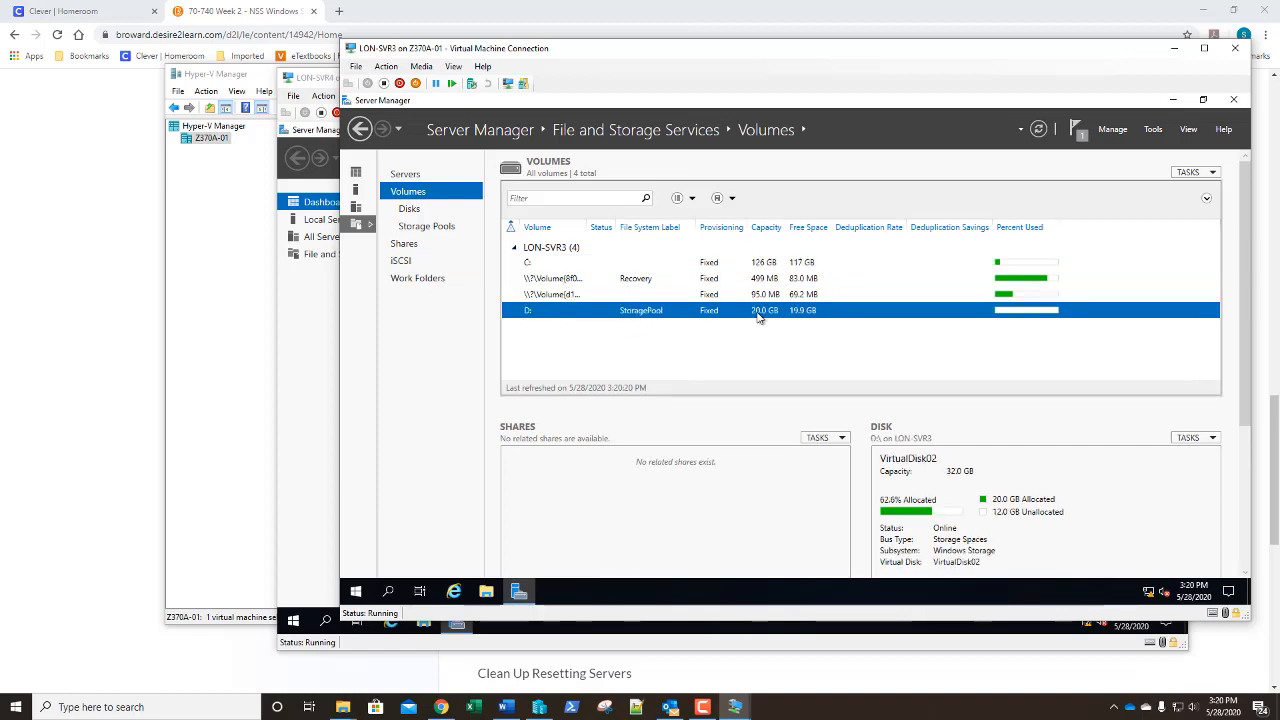
{"action": "right_click", "coordinate": [760, 317]}
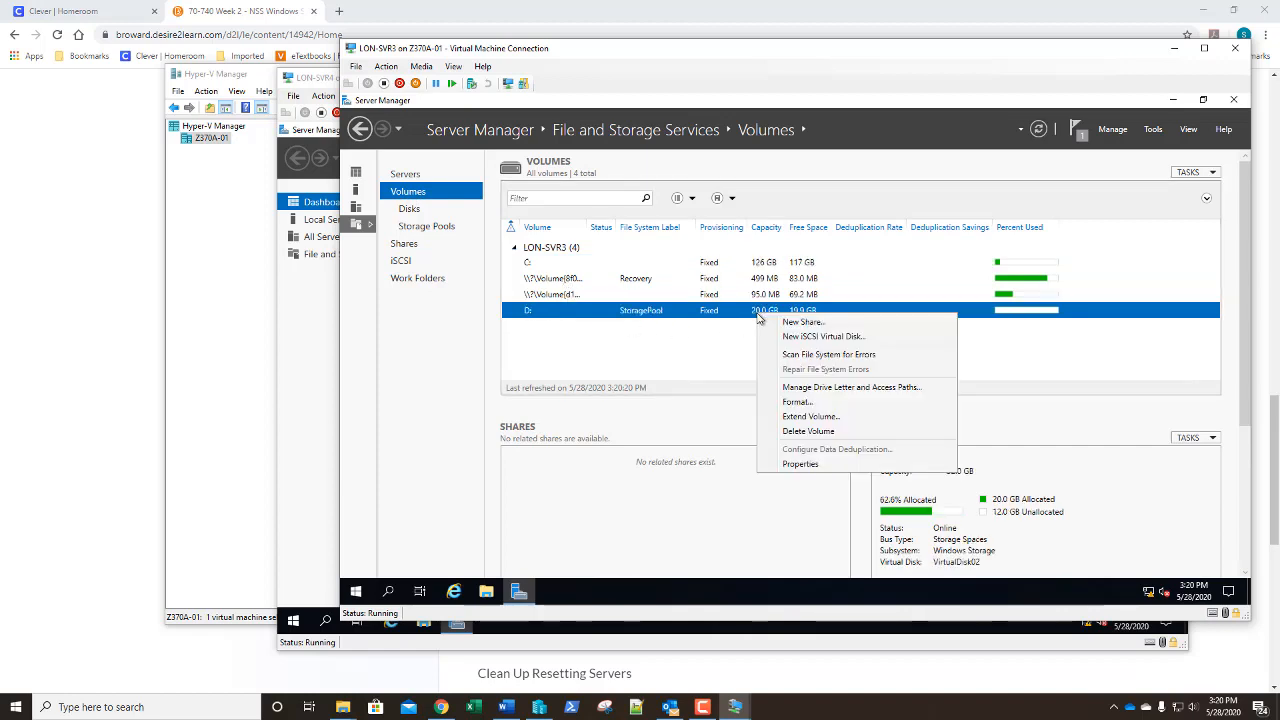
{"action": "left_click", "coordinate": [781, 431]}
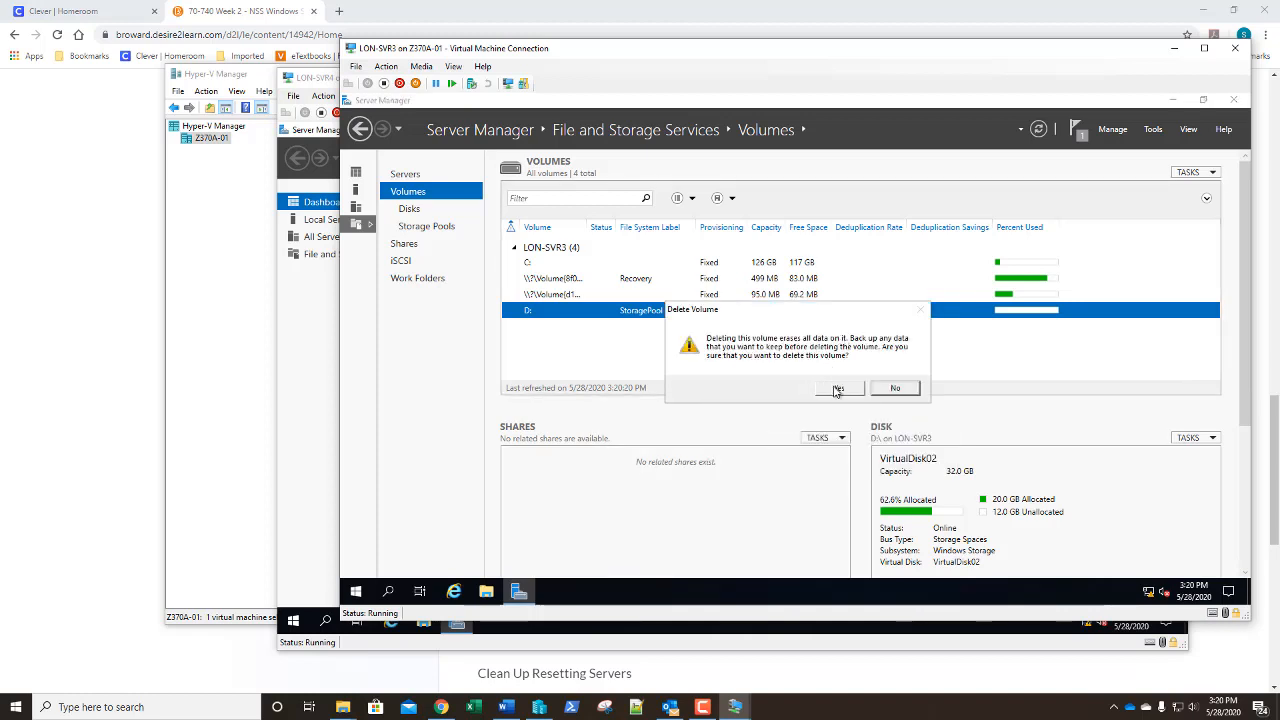
{"action": "left_click", "coordinate": [837, 389]}
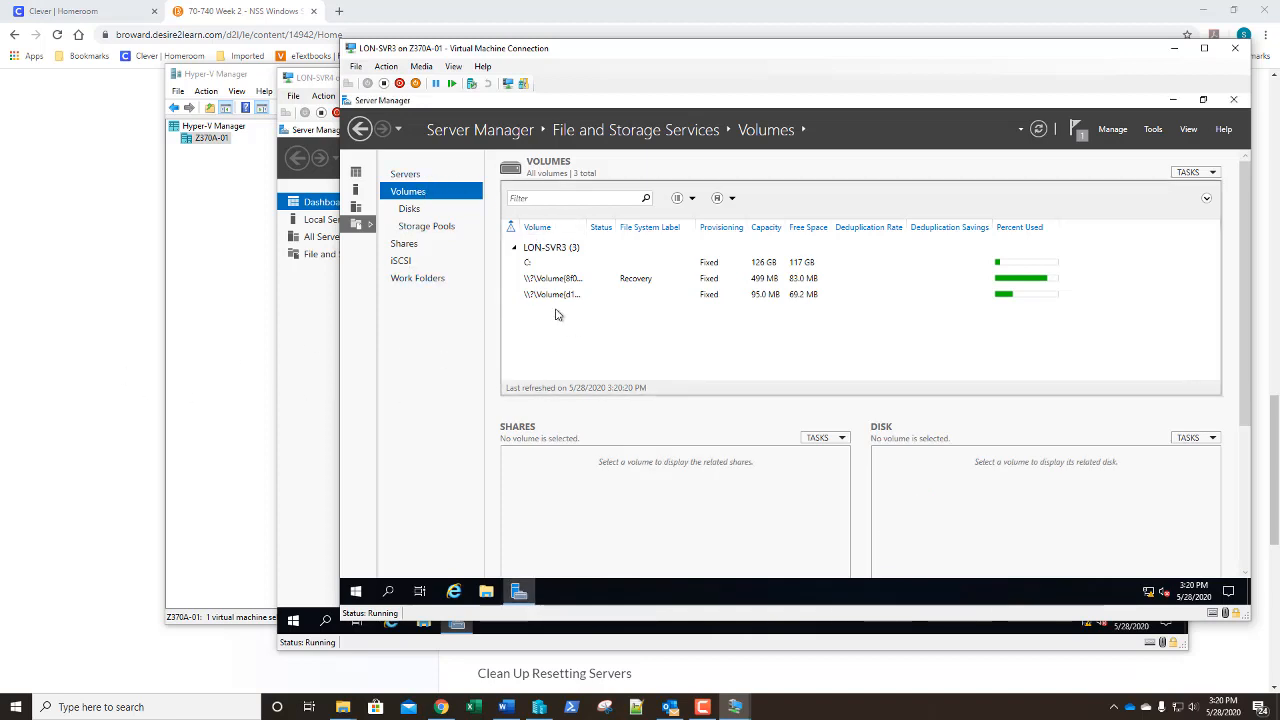
{"action": "left_click", "coordinate": [453, 227]}
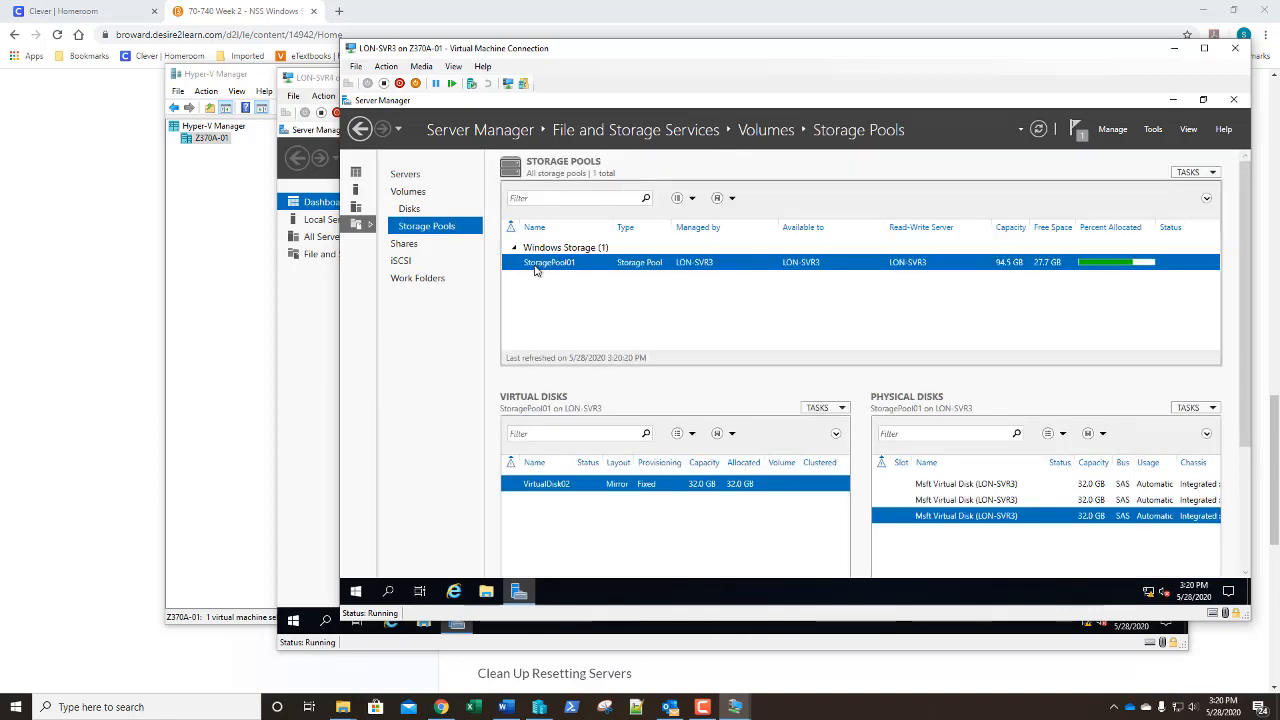
Delete the VirtualDisk02 virtual disk
{"action": "right_click", "coordinate": [557, 488]}
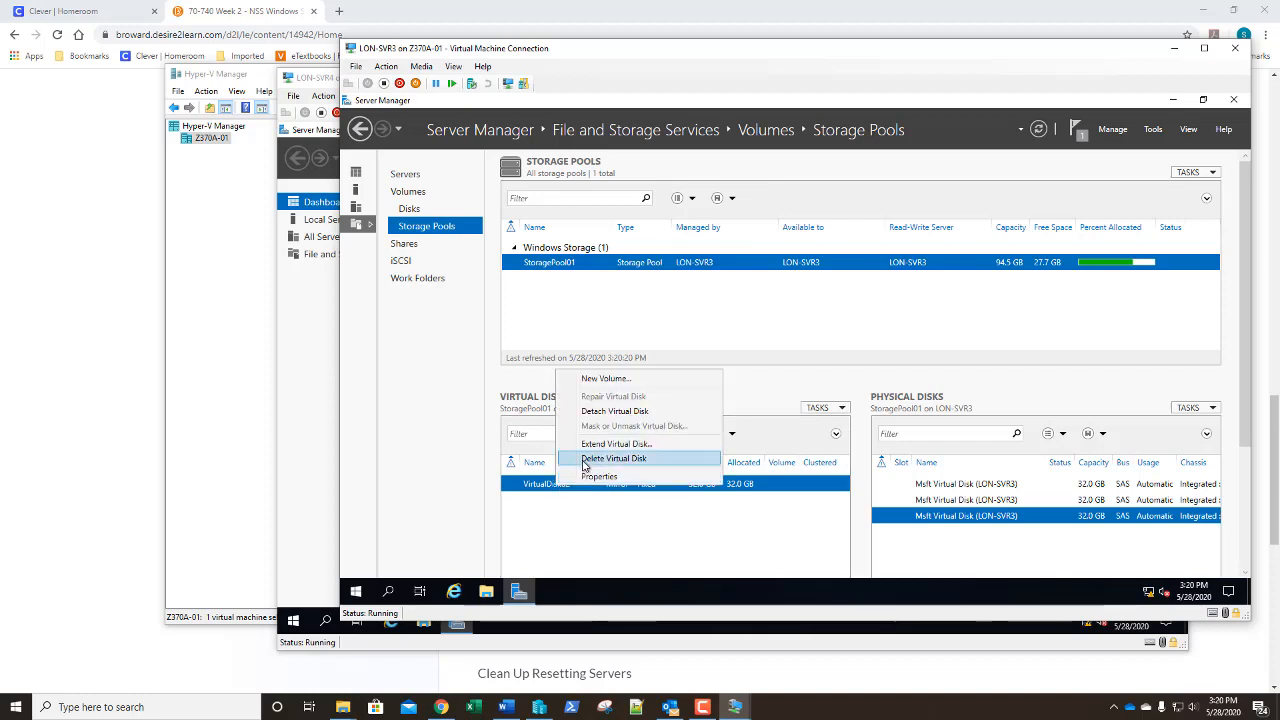
{"action": "left_click", "coordinate": [585, 460]}
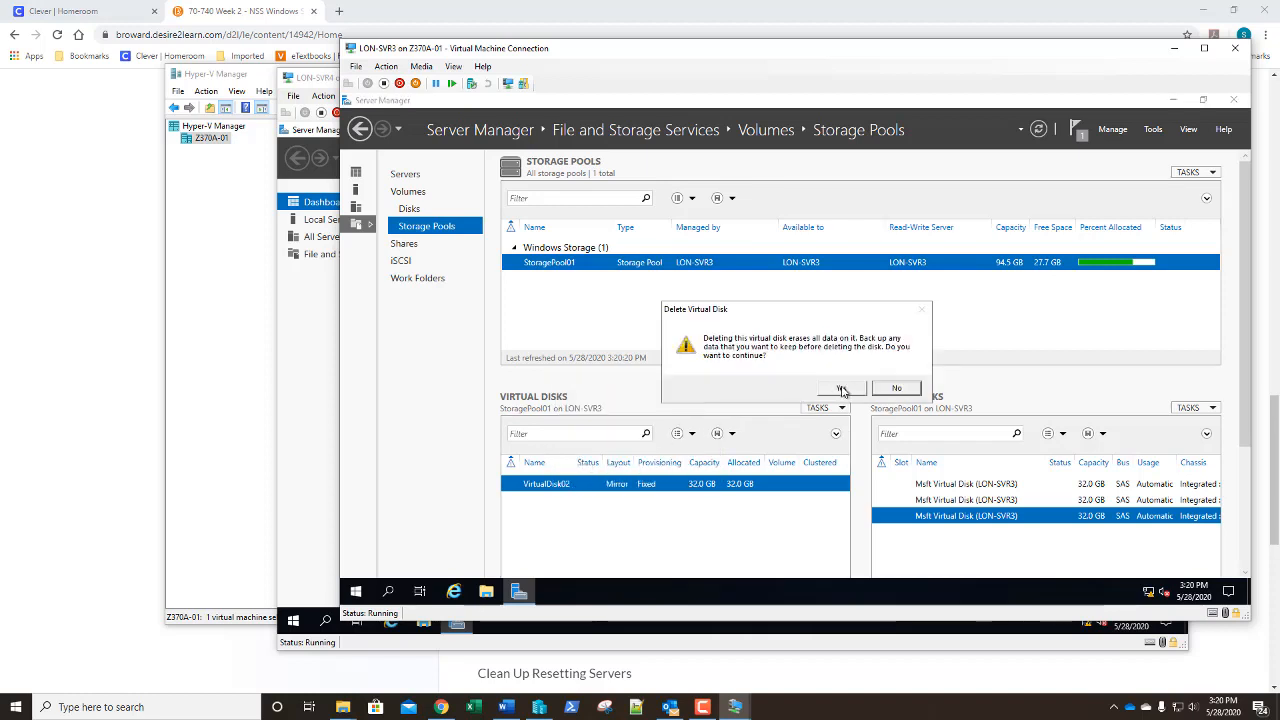
{"action": "left_click", "coordinate": [842, 390]}
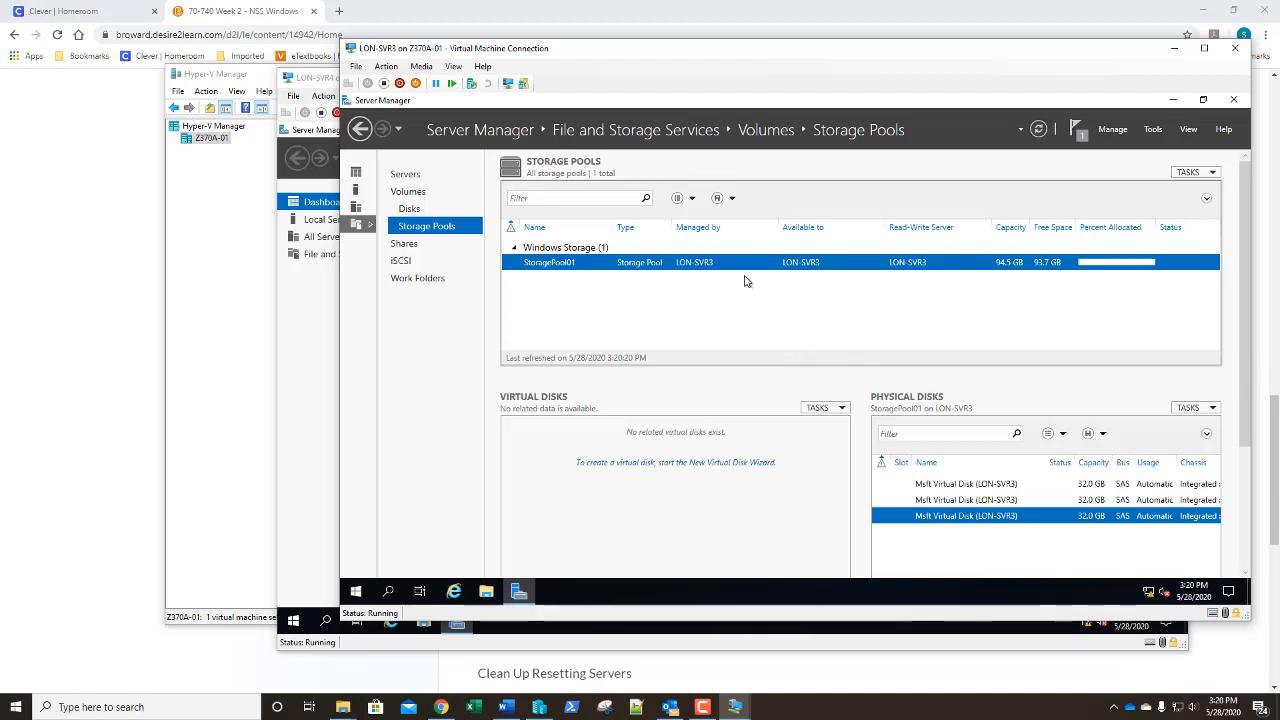
Delete the StoragePool01 storage pool
{"action": "right_click", "coordinate": [578, 265]}
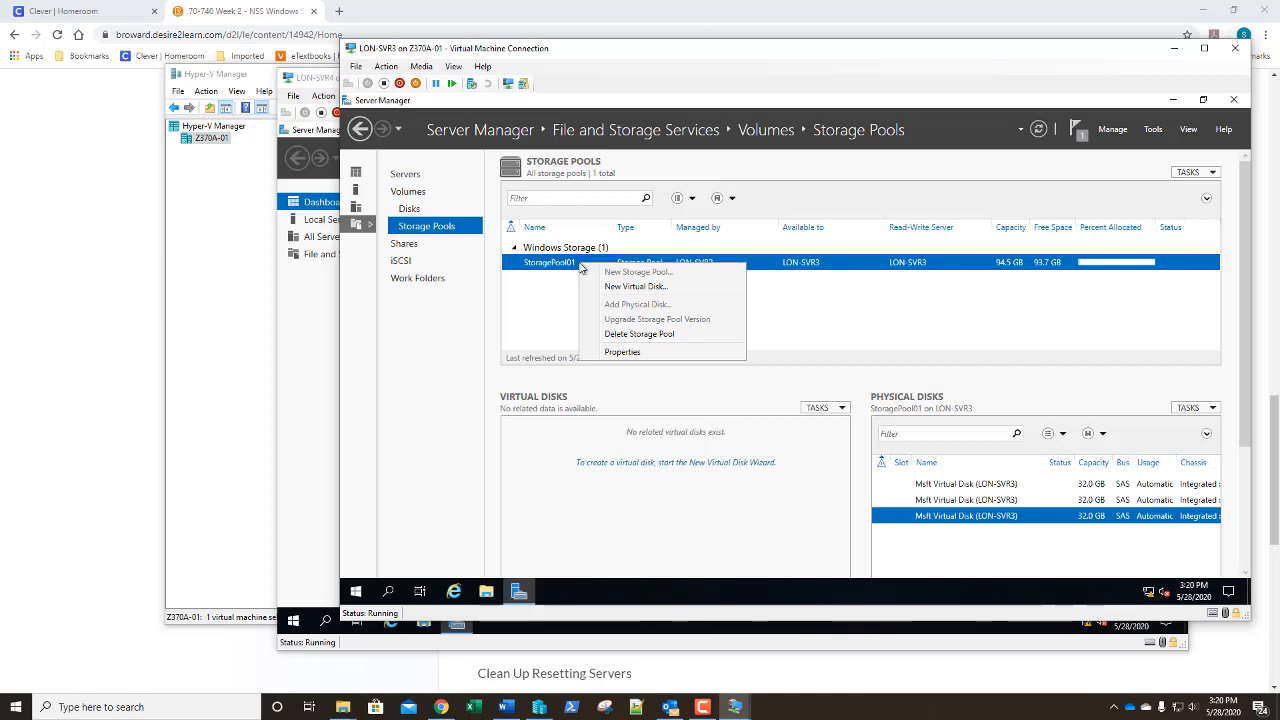
{"action": "left_click", "coordinate": [603, 336]}
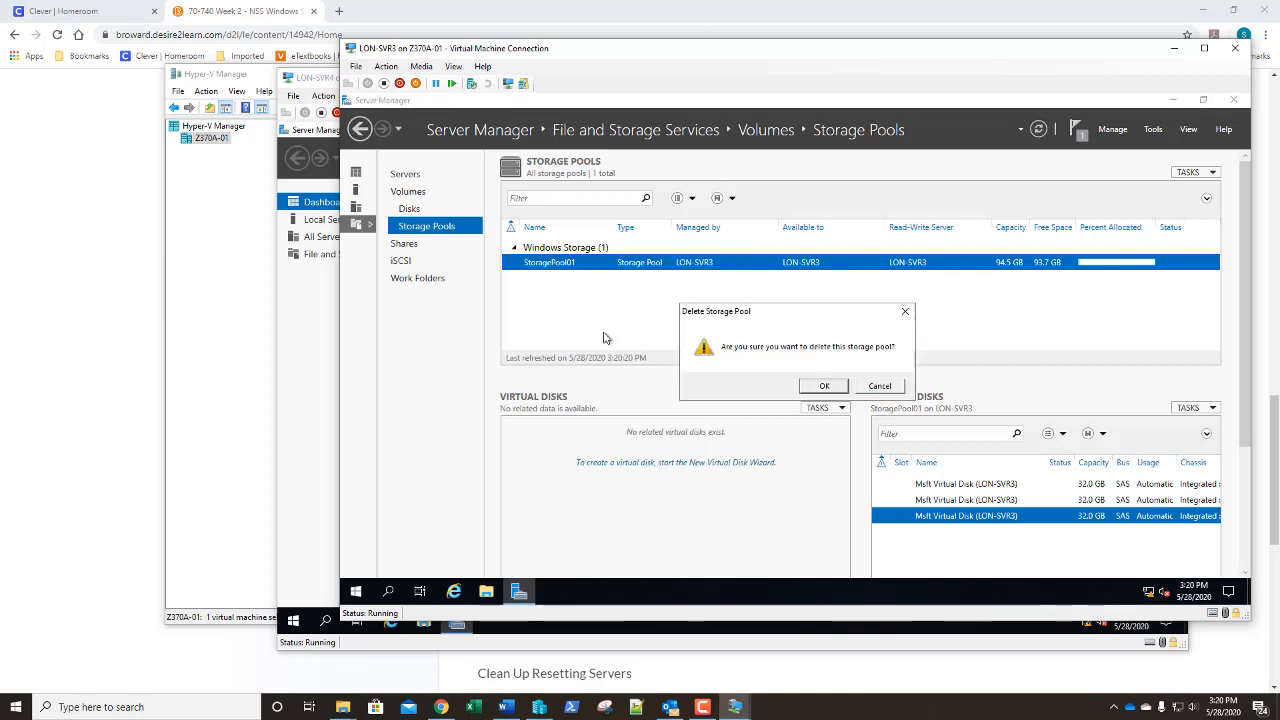
{"action": "left_click", "coordinate": [822, 387]}
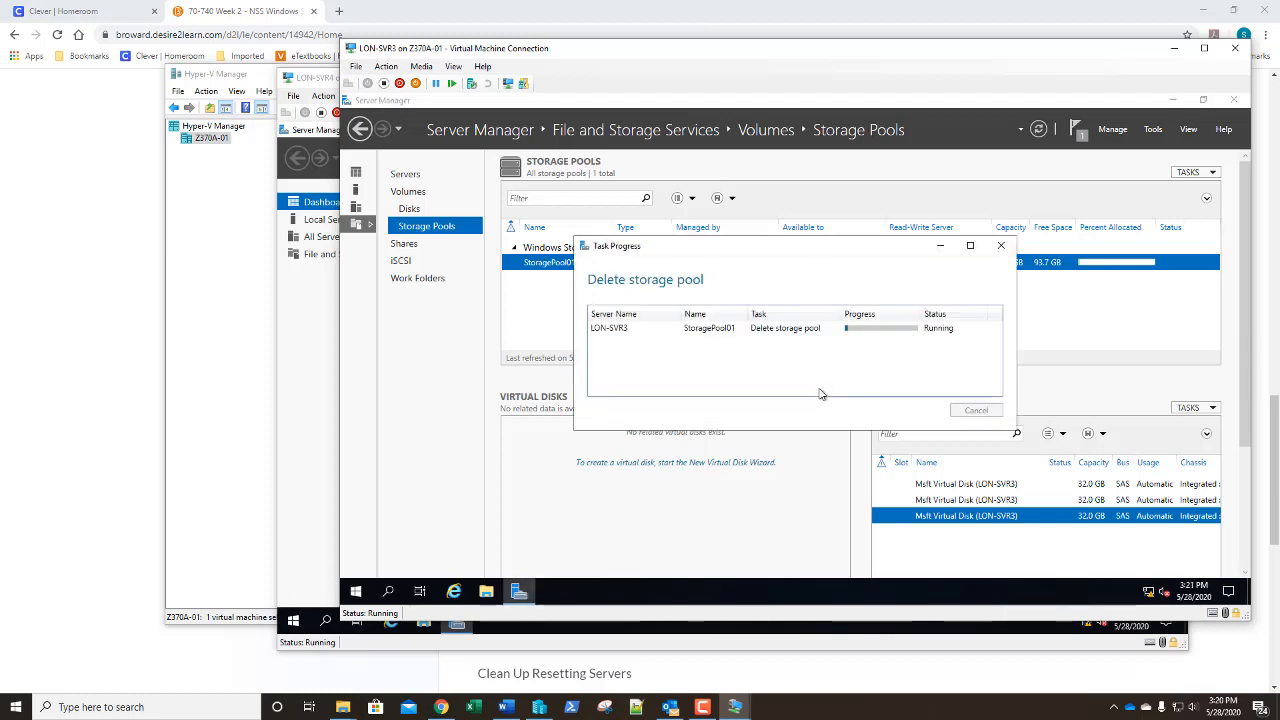